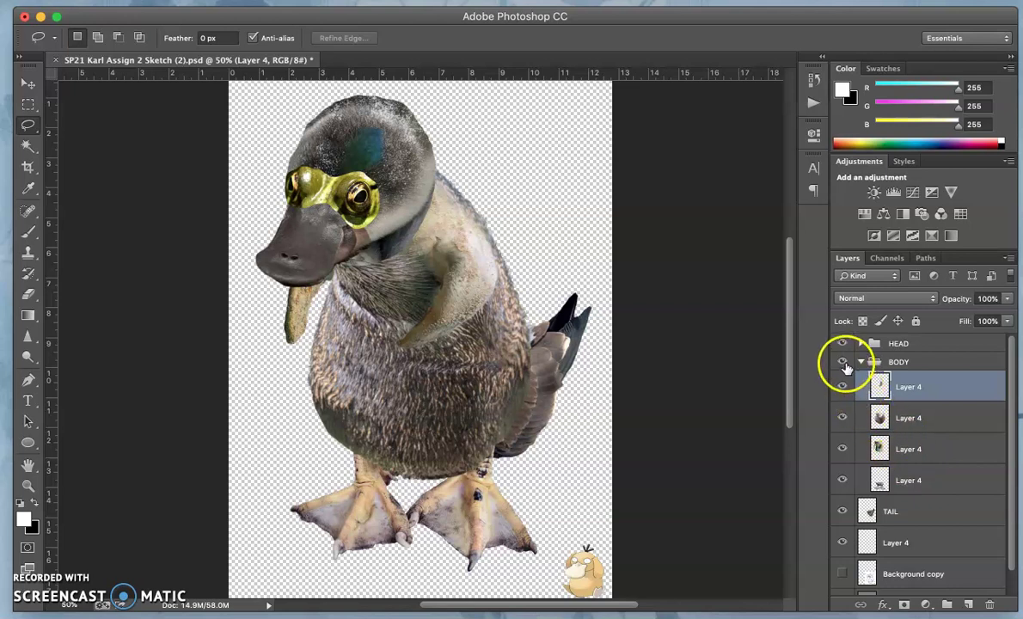
Step: Toggle the BODY group, TAIL and feet layers off and on to identify them
left_click(843, 362)
left_click(843, 361)
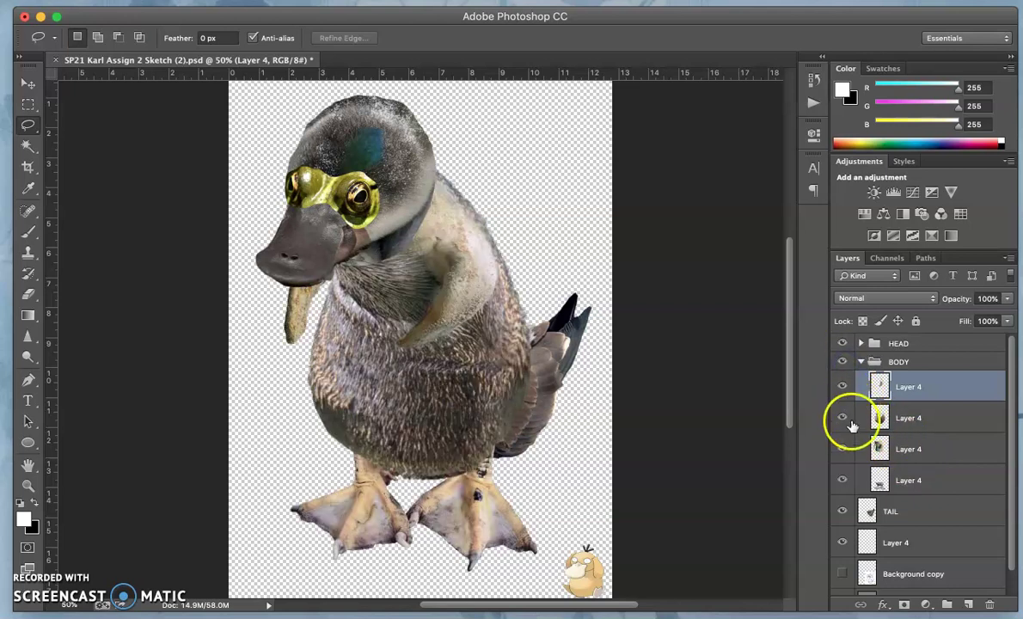
left_click(841, 513)
left_click(842, 512)
left_click(843, 481)
left_click(843, 481)
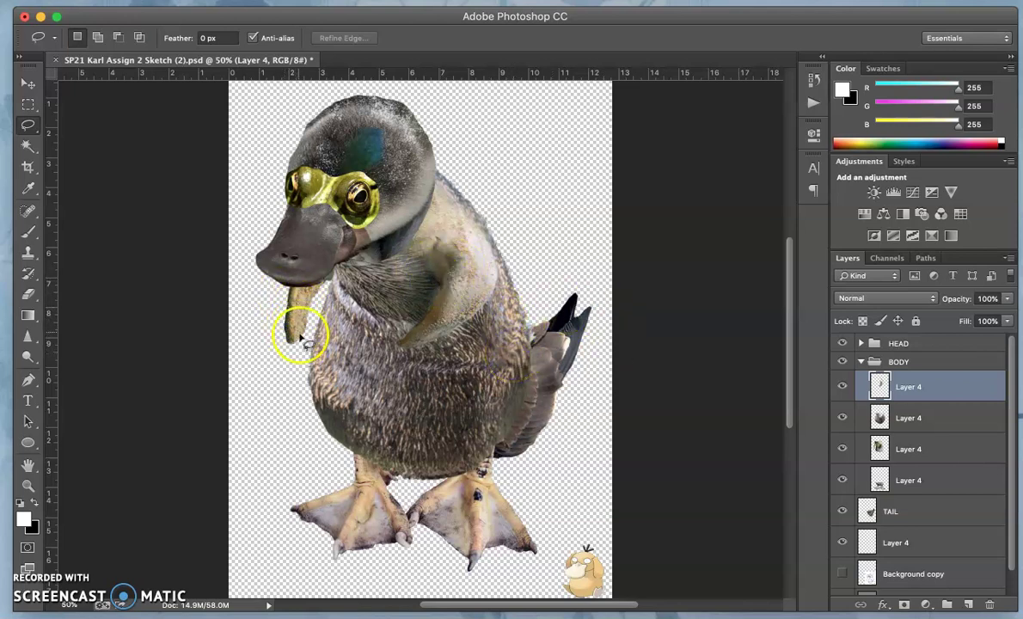
Step: Check the top Layer 4 and the third Layer 4, which holds the neck feathers
mouse_move(301, 320)
left_mouse_down()
mouse_move(297, 302)
mouse_move(303, 315)
left_mouse_up()
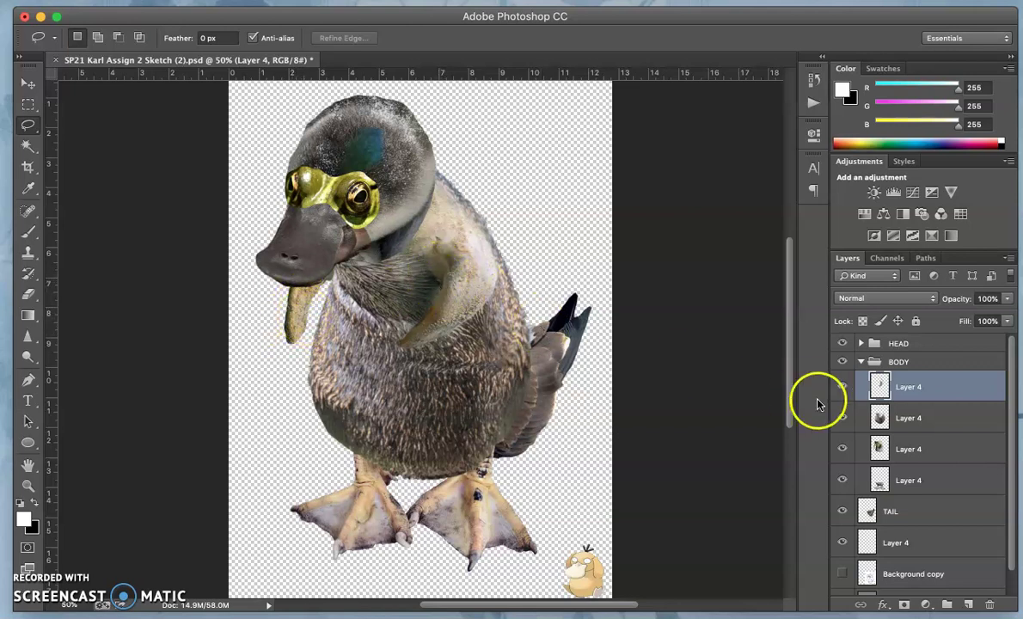
left_click(844, 389)
left_click(844, 388)
left_click(844, 388)
left_click(843, 451)
left_click(843, 451)
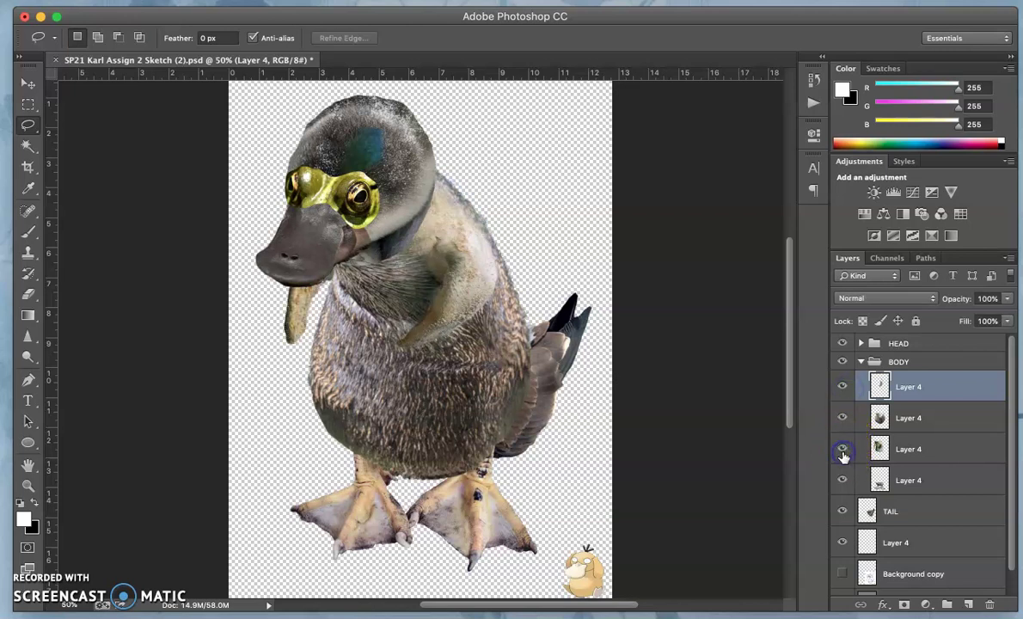
Step: On the neck-feathers layer, erase the dark chest feathers with the Eraser at 62% opacity
left_click(879, 449)
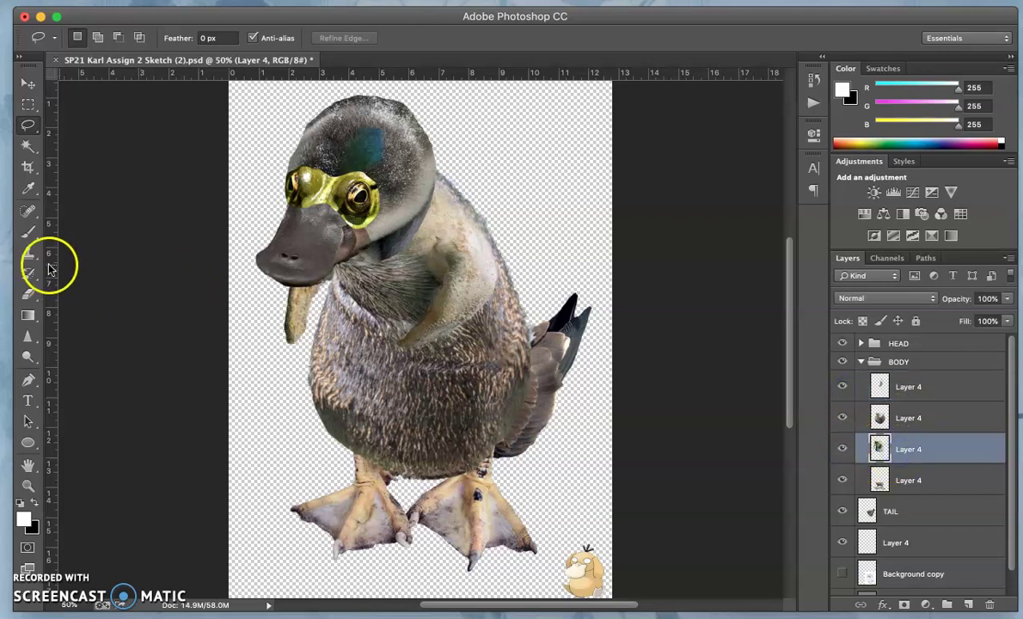
left_click(28, 293)
mouse_move(438, 285)
left_mouse_down()
mouse_move(468, 326)
mouse_move(455, 336)
left_mouse_up()
scroll(456, 336, "up", 3)
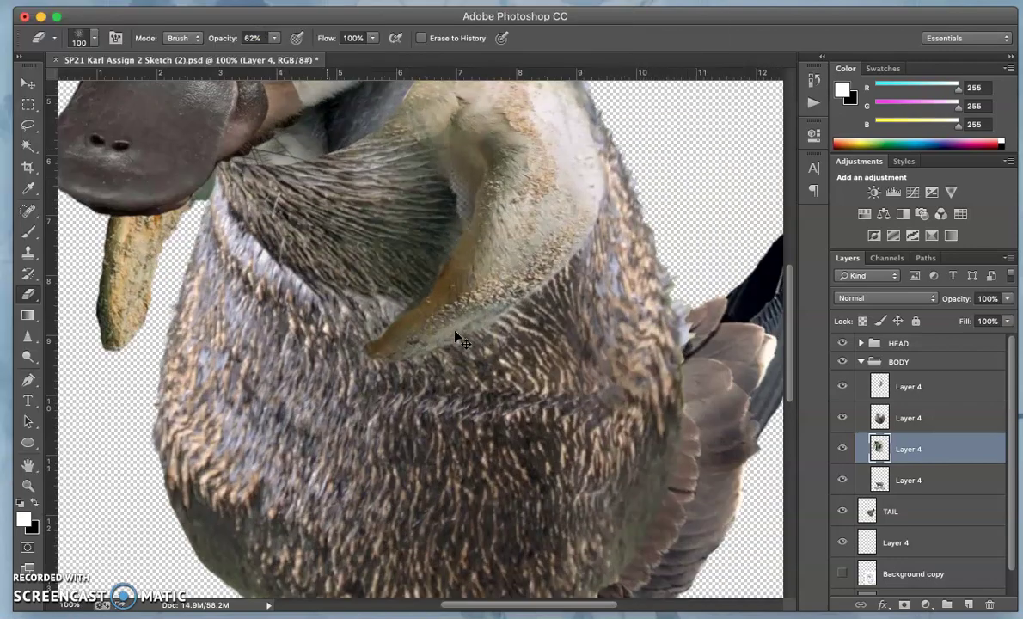
scroll(455, 337, "up", 2)
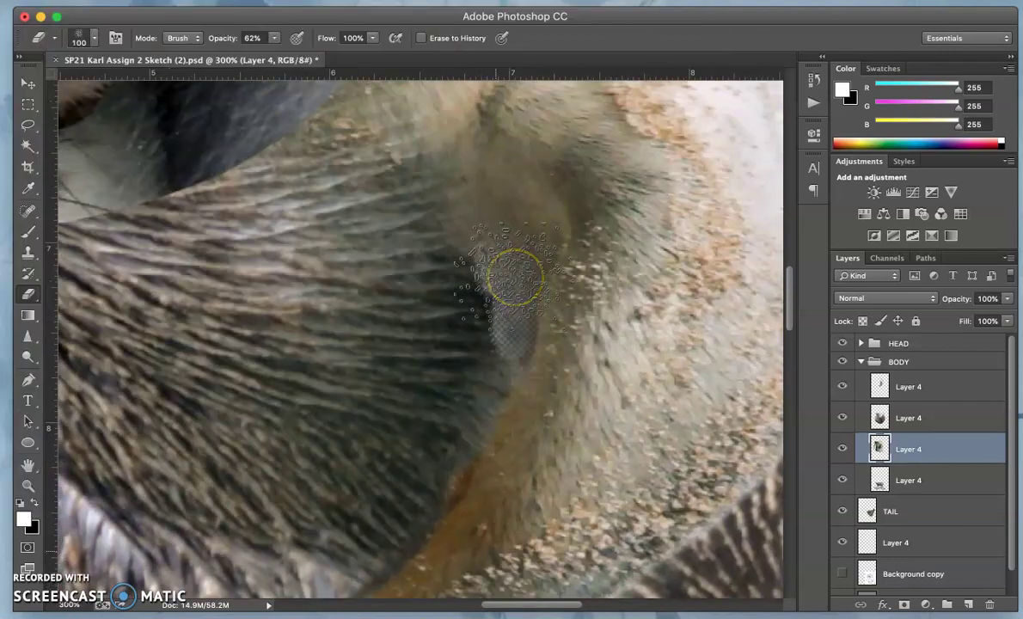
mouse_move(586, 255)
left_mouse_down()
mouse_move(611, 299)
mouse_move(641, 287)
mouse_move(615, 355)
left_mouse_up()
key("super+z")
Step: Erase more dark chest feathers at the body join, undoing strokes with Cmd+Z as needed
key("super+z")
key("super+z")
left_click(614, 354, "super")
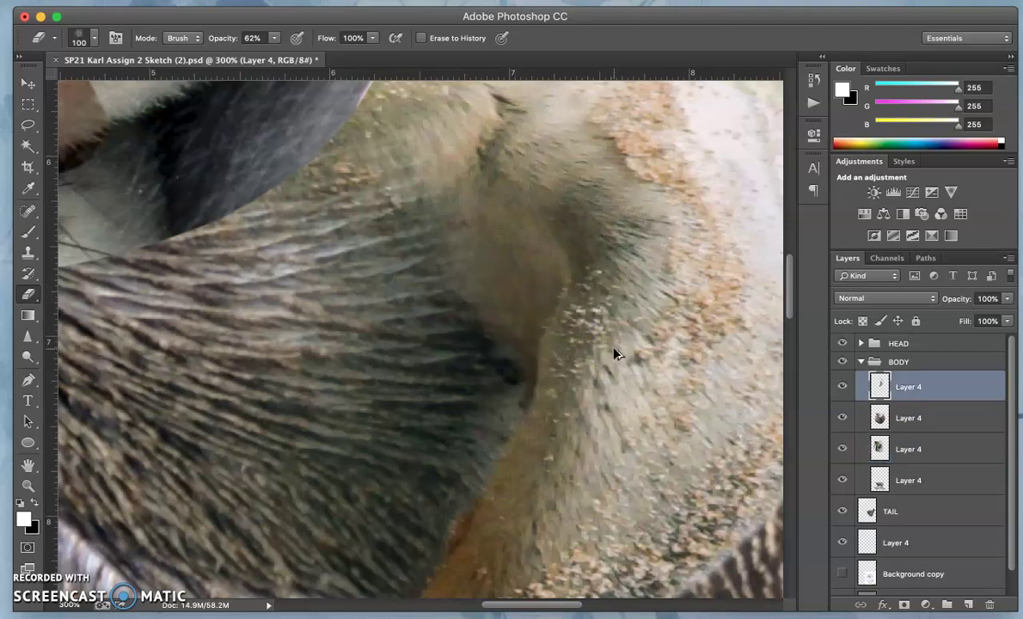
key("super+z")
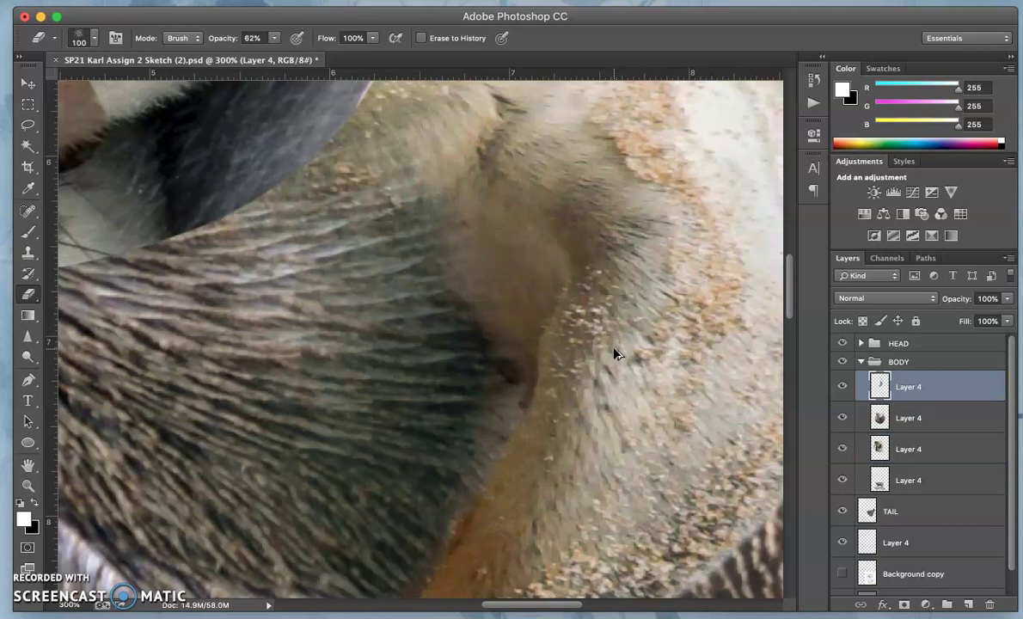
key("super+z")
left_click(615, 353, "super")
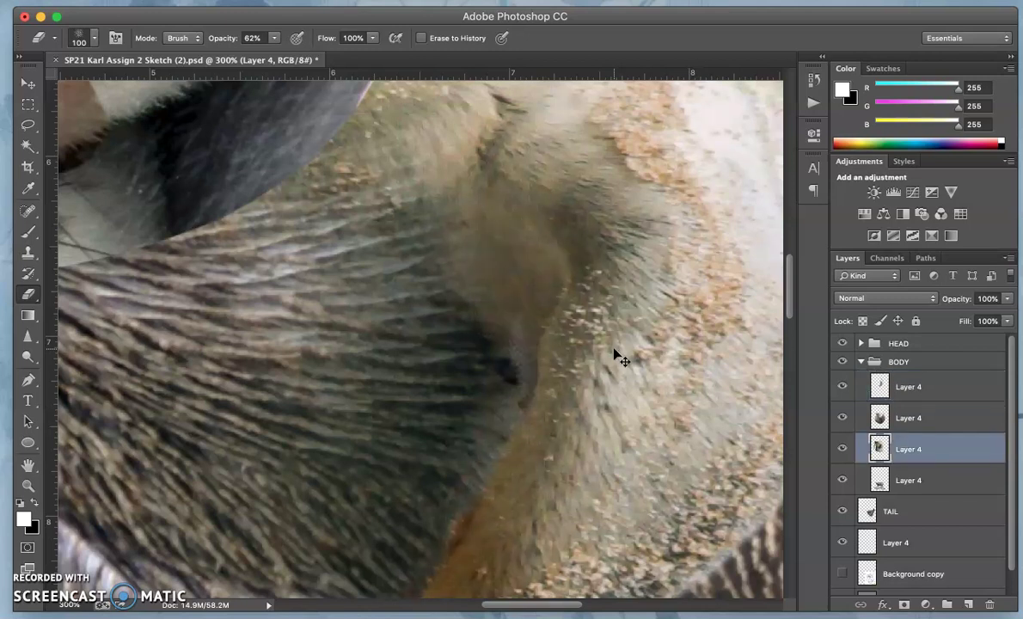
mouse_move(615, 352)
left_mouse_down()
mouse_move(594, 337)
mouse_move(606, 344)
left_mouse_up()
key("super+z")
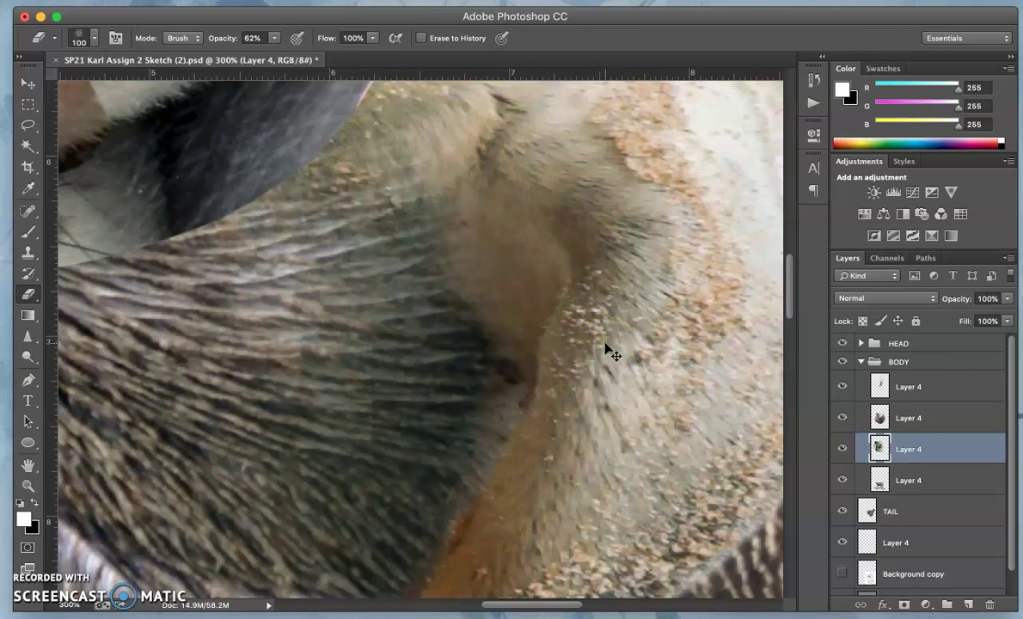
left_click(606, 348, "super")
left_click(614, 335, "super")
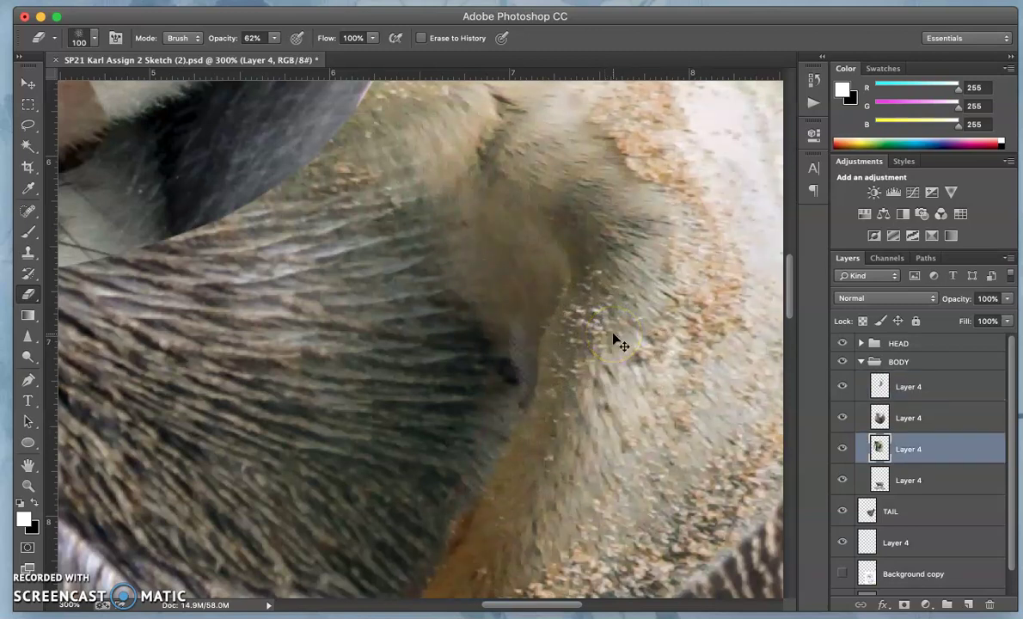
Step: In History, step through the Levels and Color Balance states to the last Color Balance before erasing
left_click(813, 81)
left_click(692, 377)
left_click(692, 395)
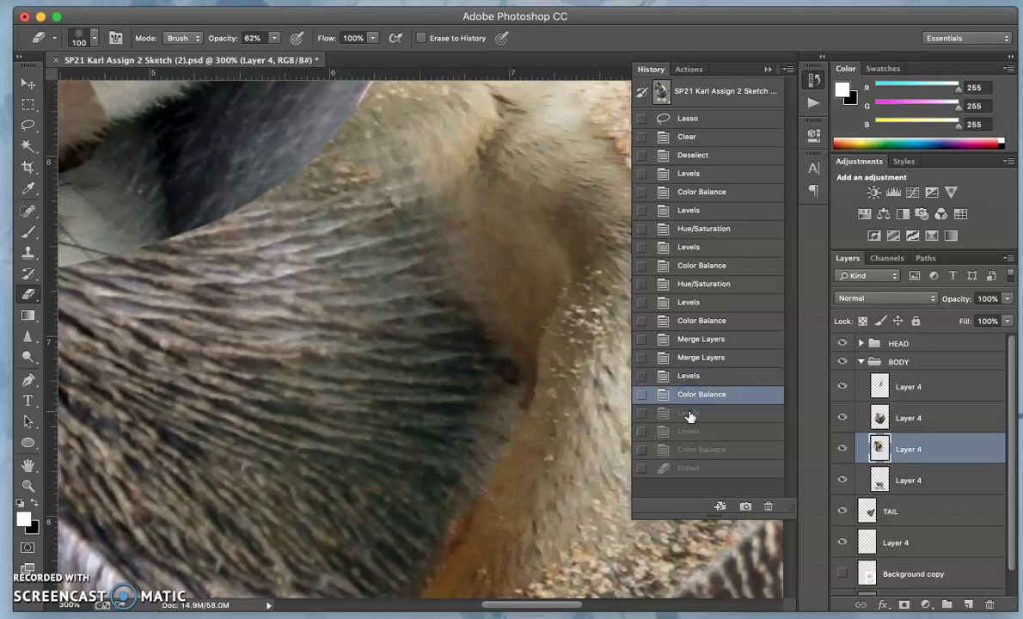
left_click(689, 414)
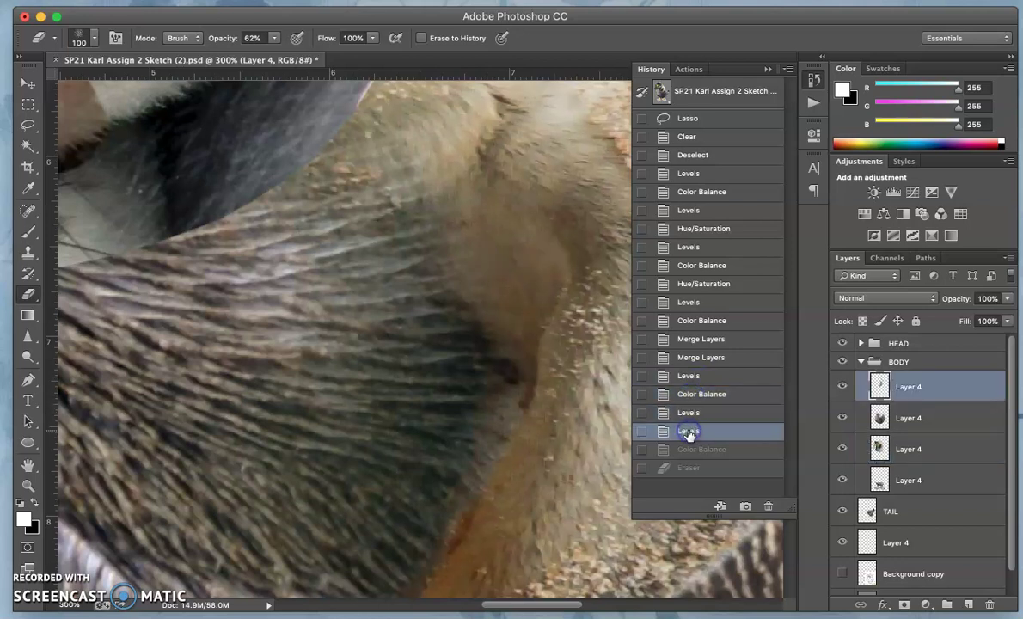
left_click(690, 432)
left_click(688, 452)
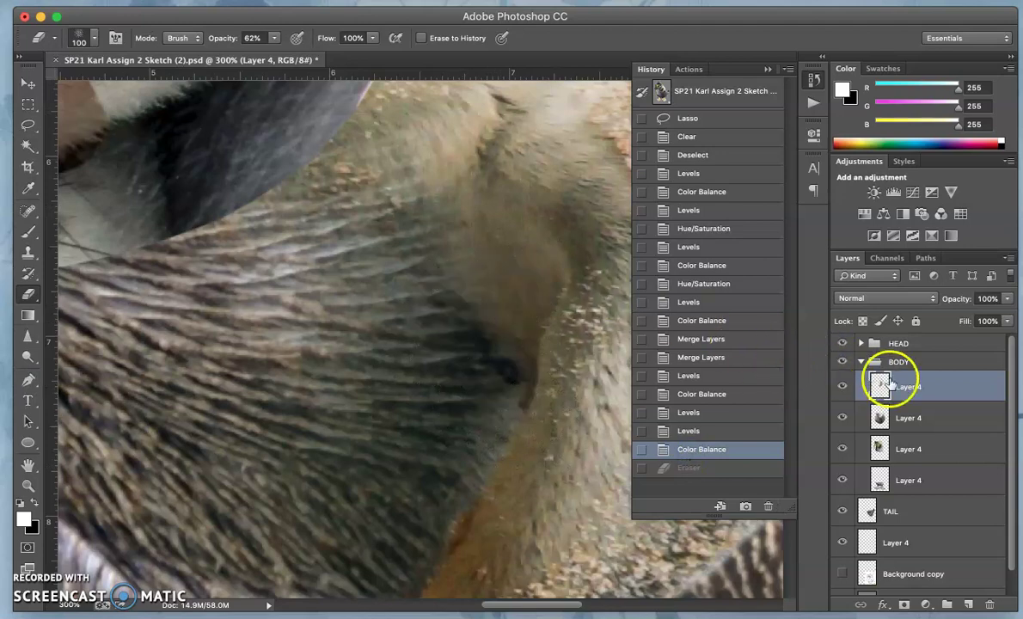
Step: Scroll around the canvas to inspect the restored composite
scroll(538, 351, "down", 5)
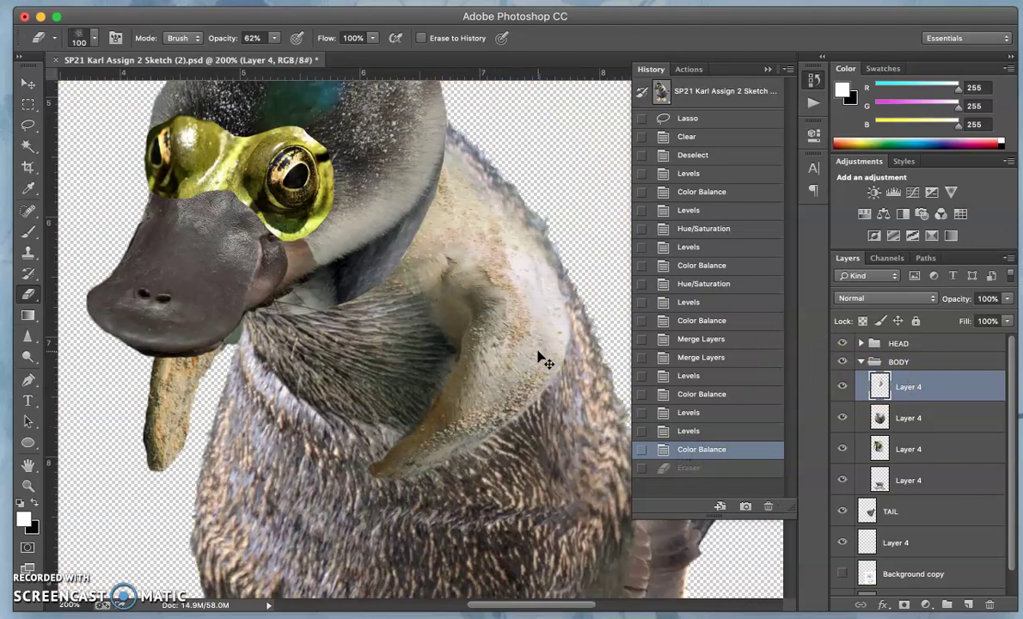
scroll(538, 352, "down", 2)
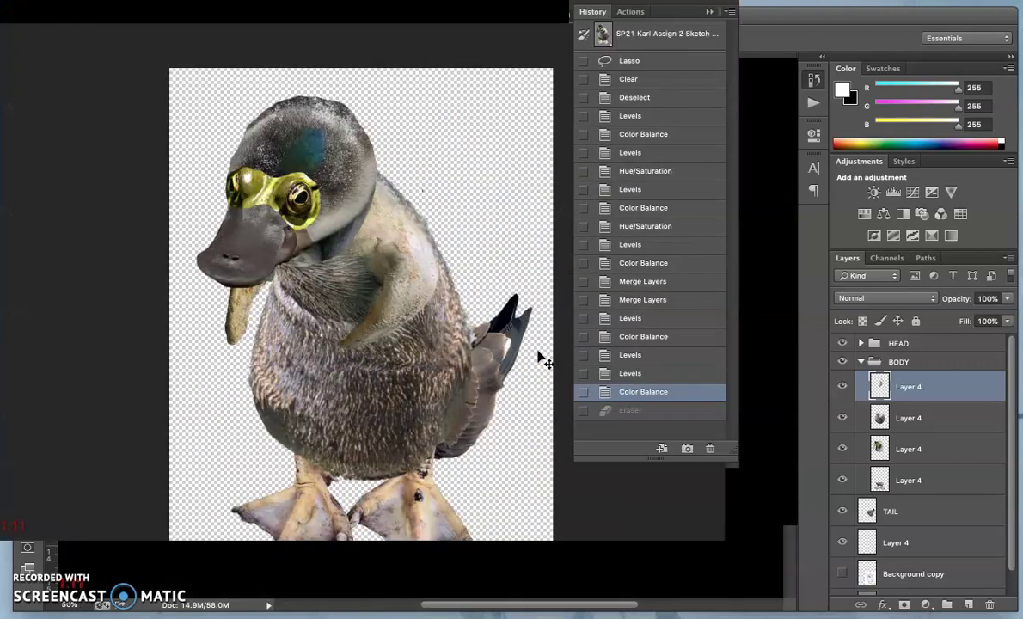
left_click(418, 284)
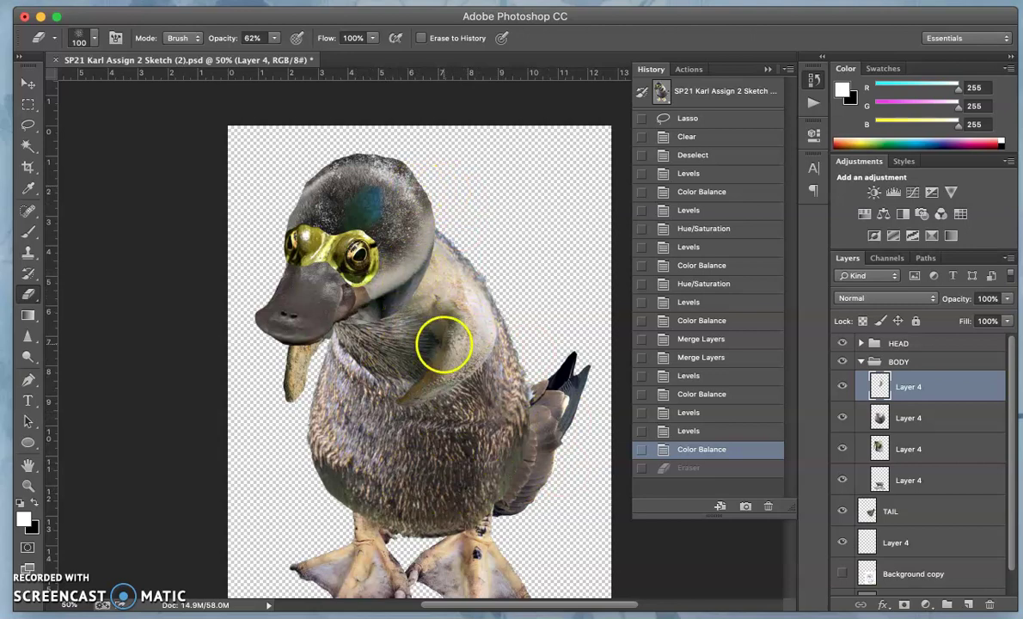
scroll(444, 344, "up", 3)
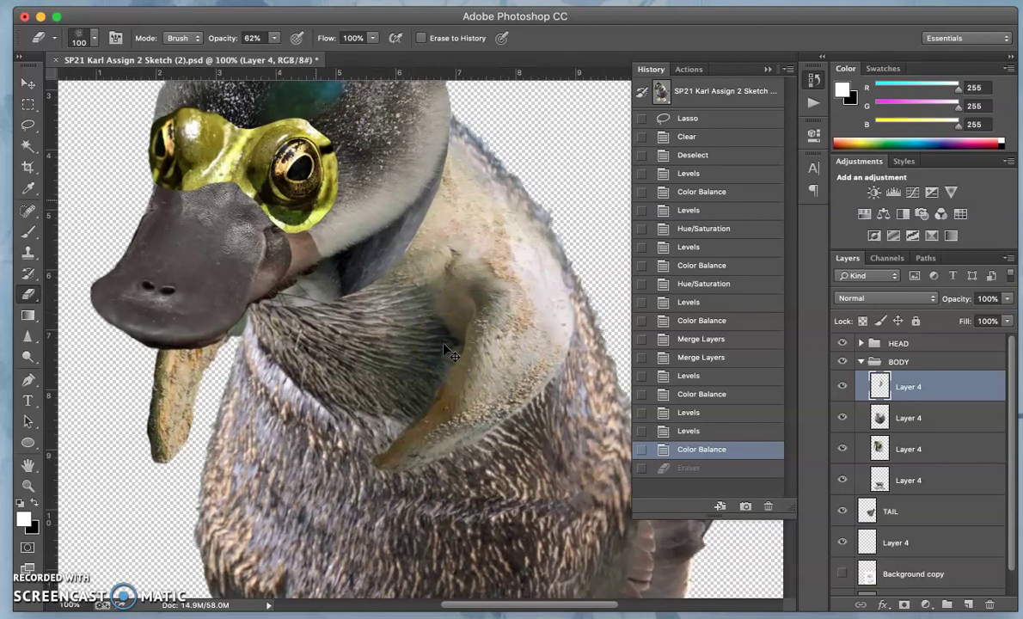
scroll(415, 292, "up", 4)
scroll(415, 293, "left", 2)
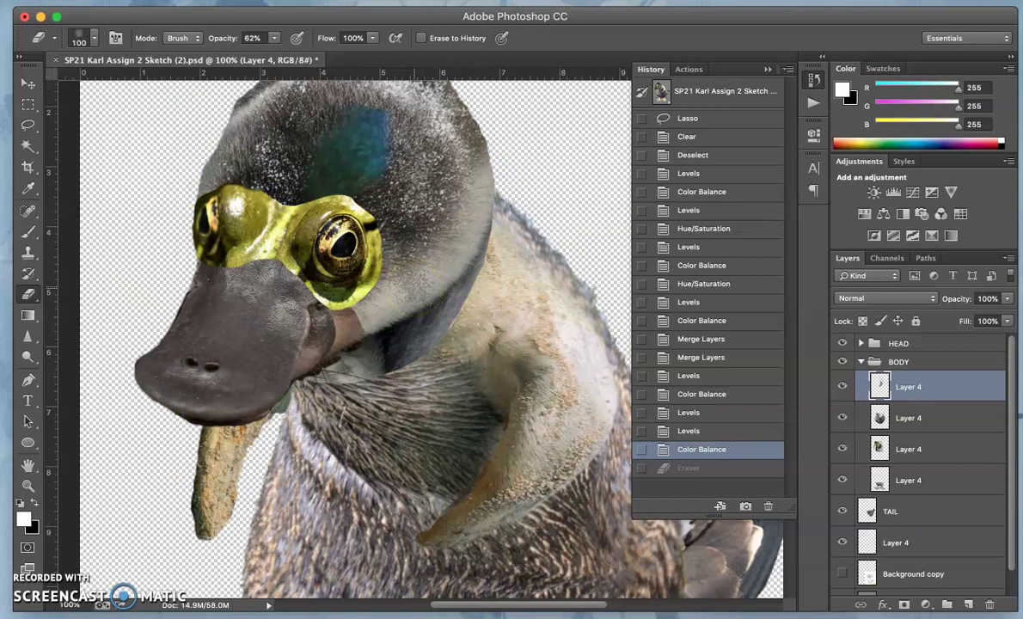
scroll(441, 290, "up", 5)
scroll(441, 291, "left", 2)
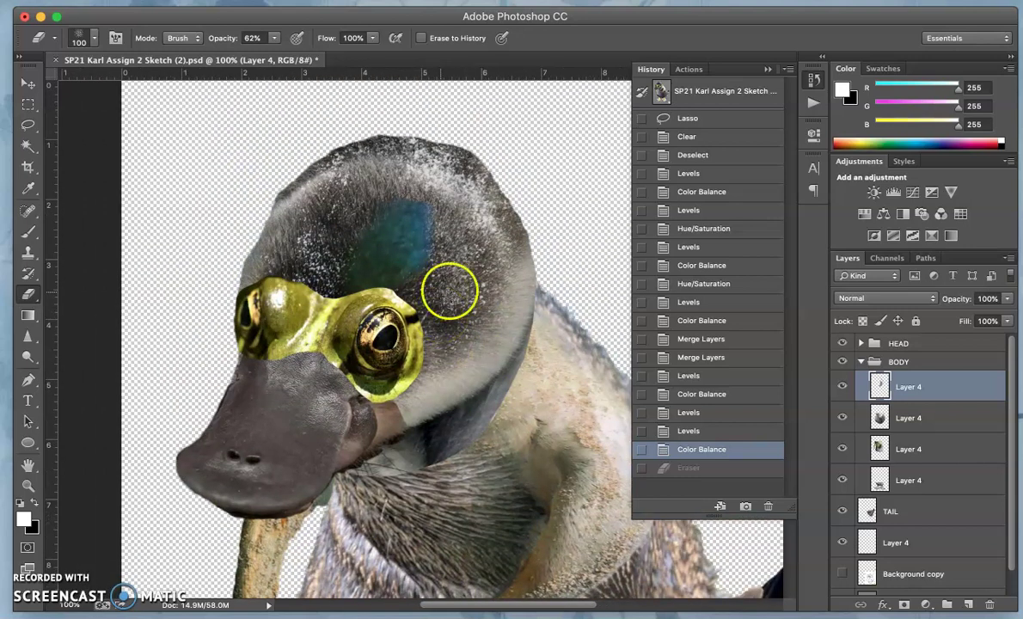
Step: Close History, expand the HEAD group and select the grey head Layer 2
left_click(761, 65)
left_click(860, 361)
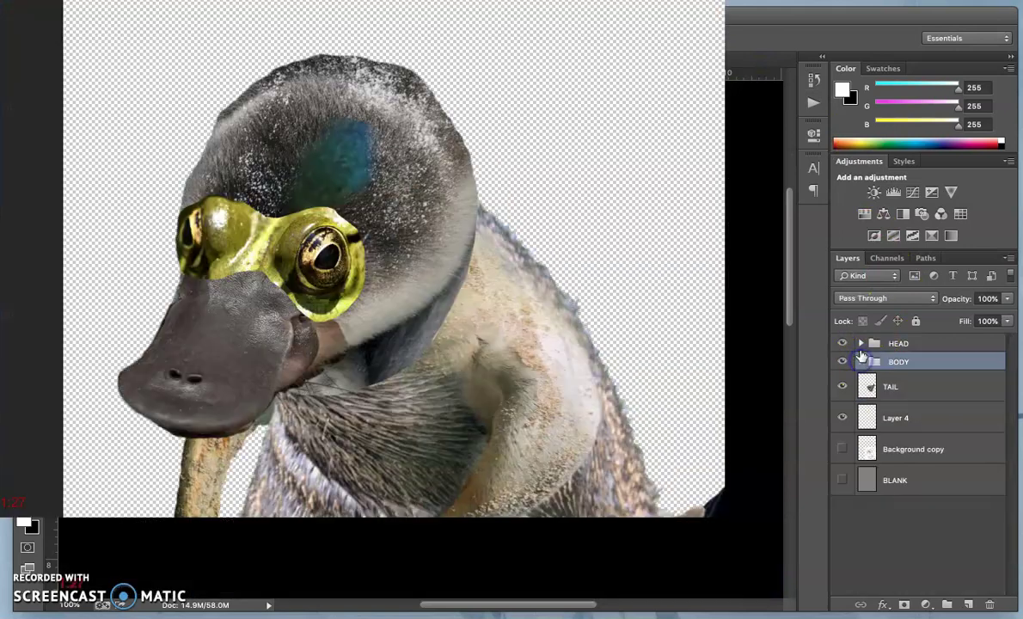
left_click(860, 344)
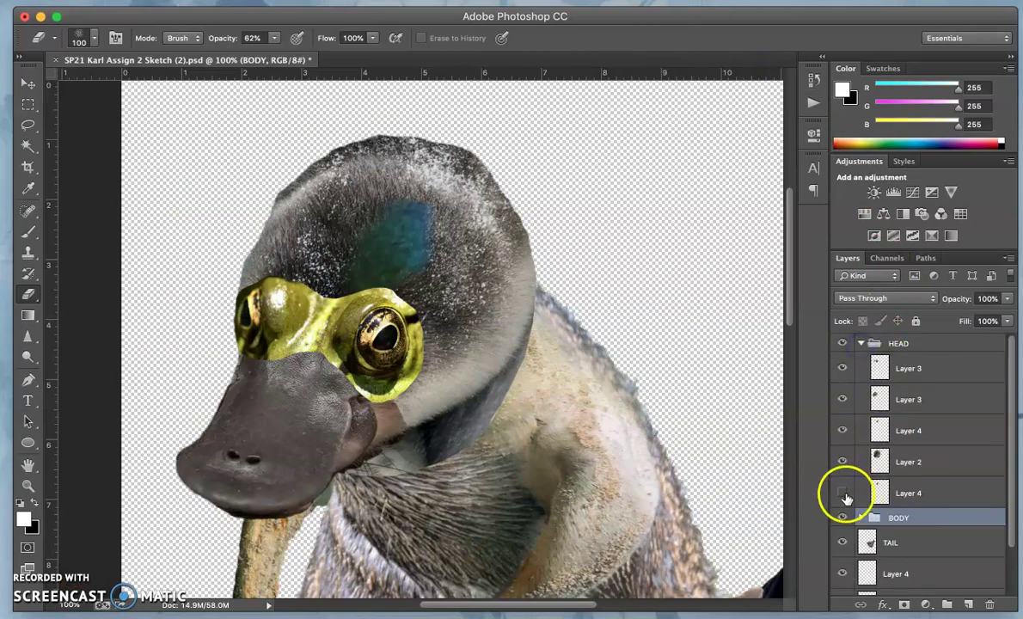
left_click(842, 496)
left_click(842, 496)
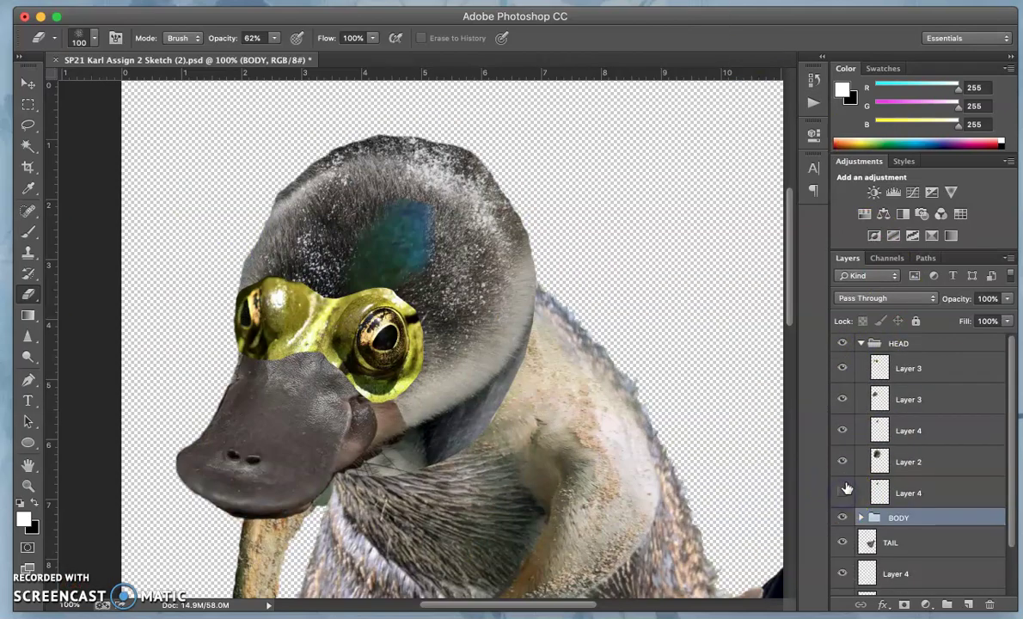
left_click(842, 461)
left_click(843, 462)
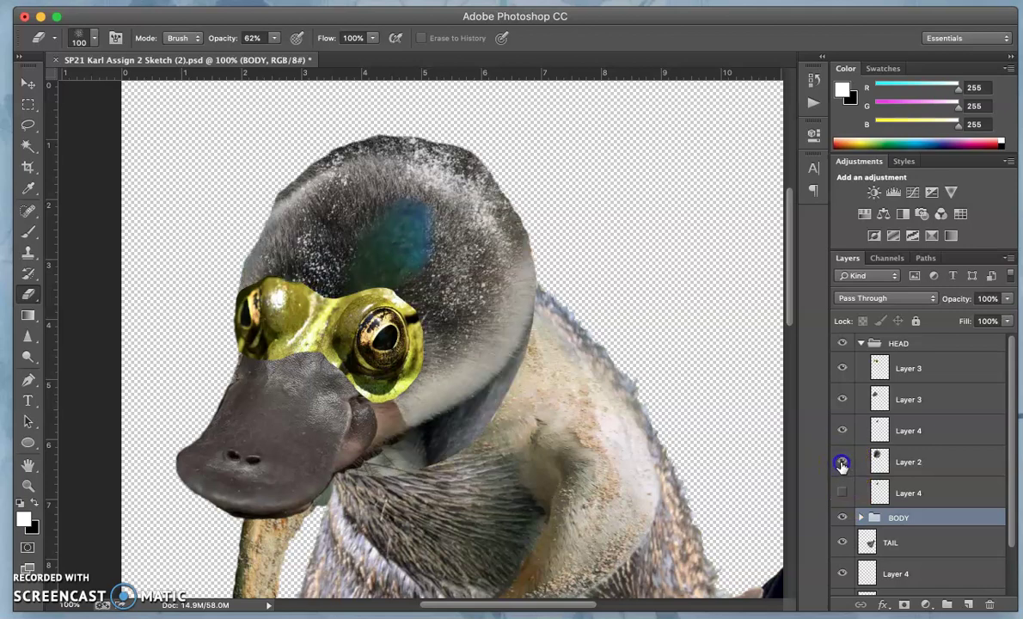
left_click(902, 464)
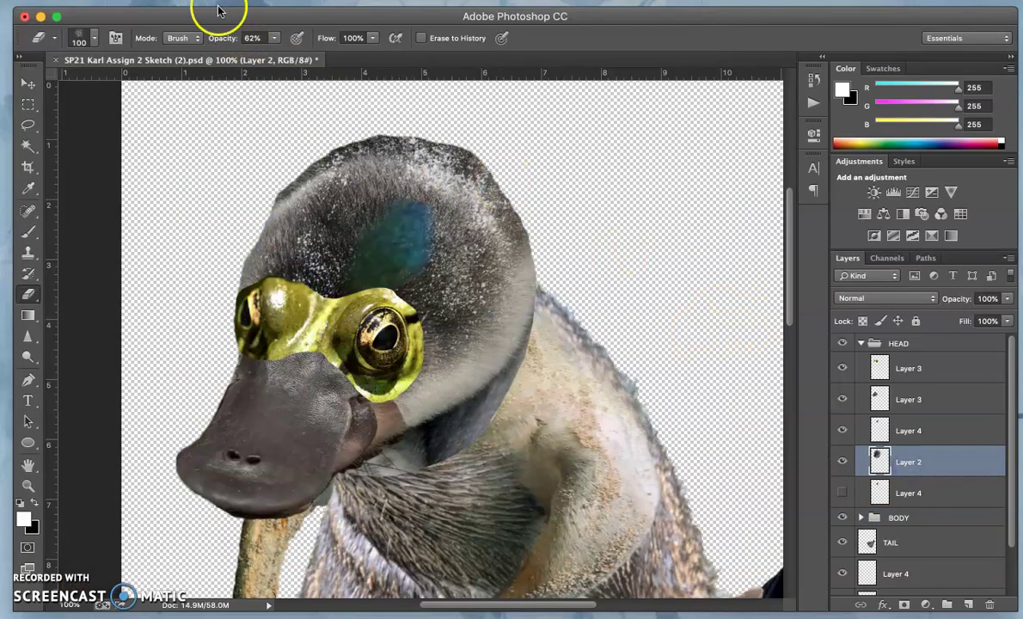
Step: Apply Levels to Layer 2 with midtones 1.14 and output white 244
left_click(199, 1)
mouse_move(209, 39)
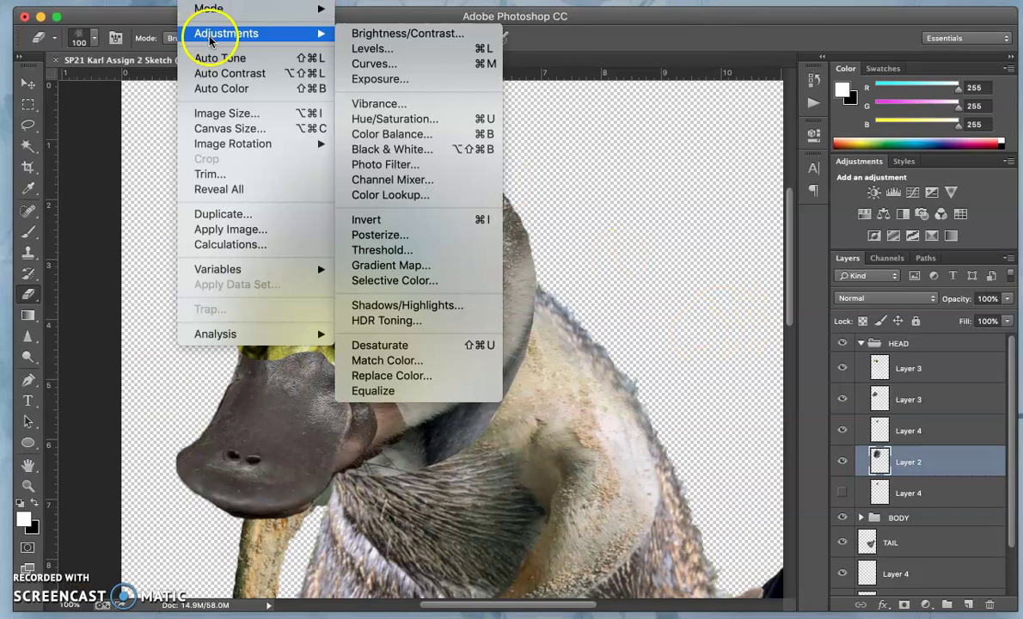
left_click(376, 49)
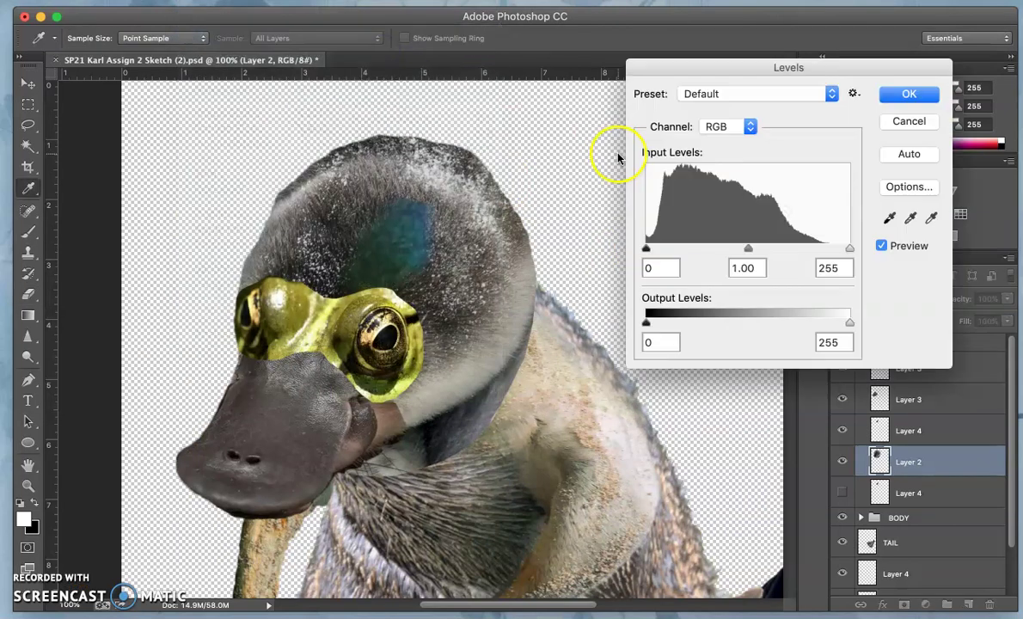
left_click_drag(748, 248, 732, 249)
left_click_drag(843, 325, 840, 325)
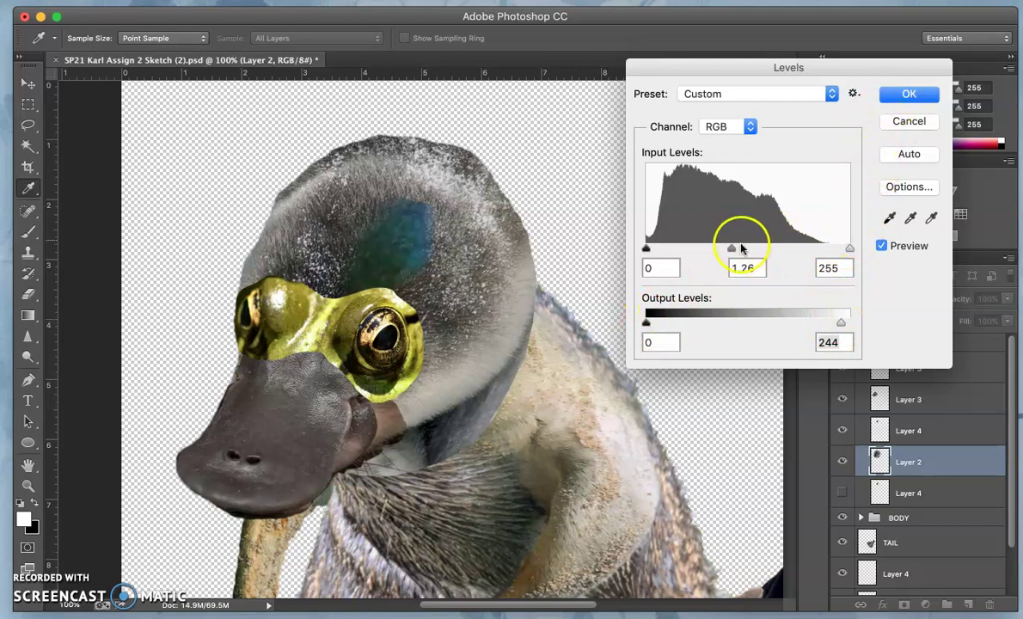
left_click_drag(731, 249, 751, 249)
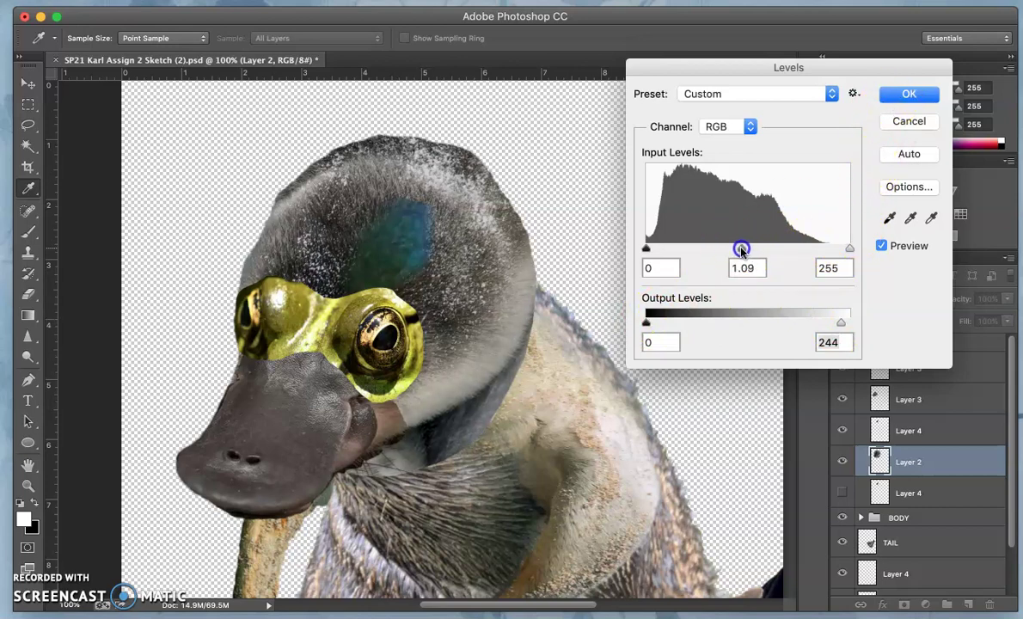
mouse_move(731, 249)
left_mouse_down()
mouse_move(753, 249)
mouse_move(741, 250)
left_mouse_up()
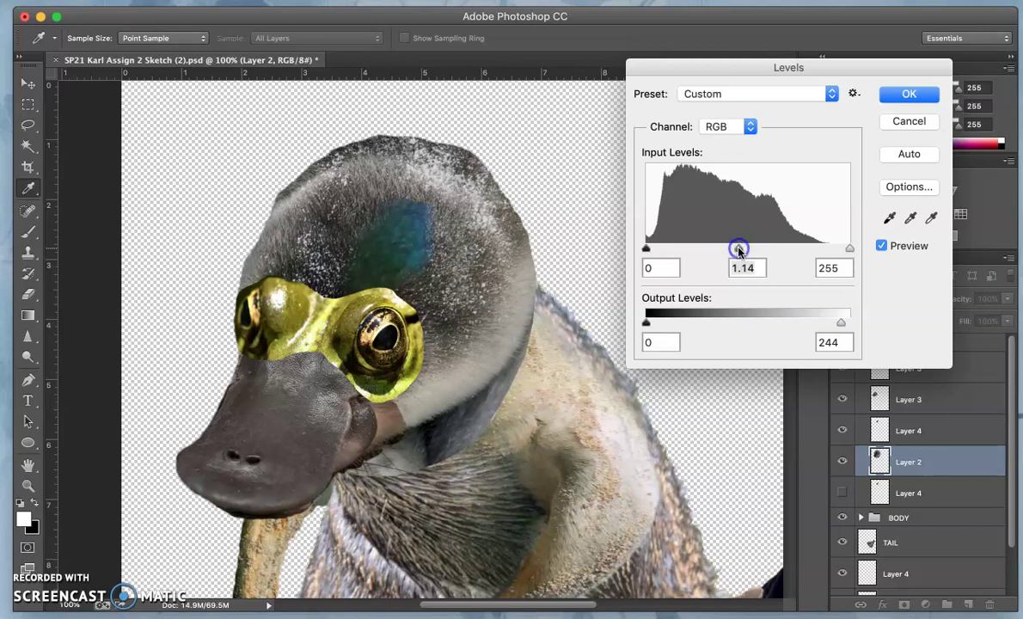
left_click(903, 94)
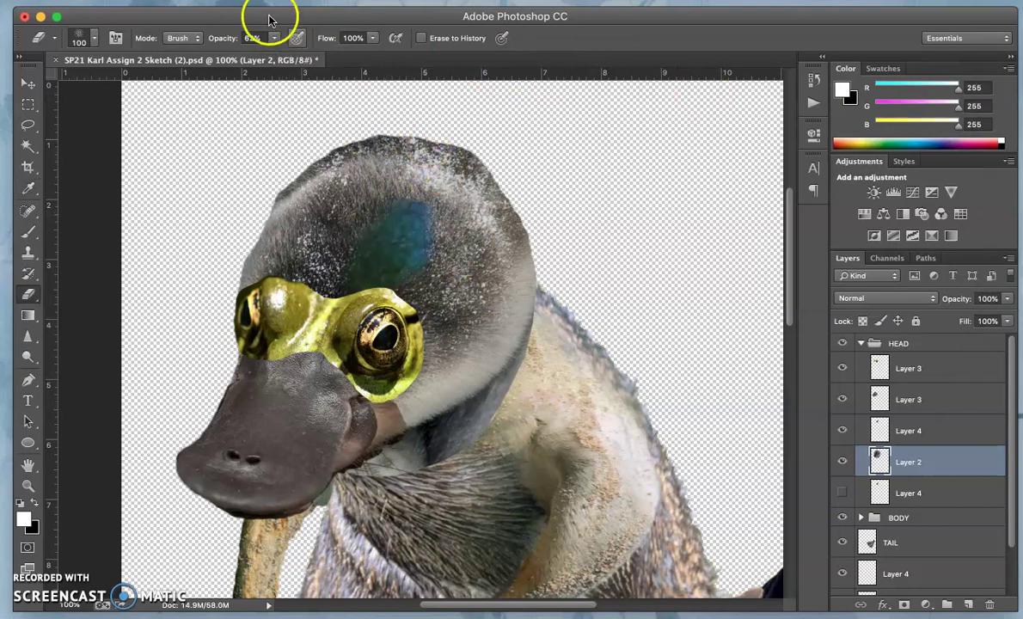
Step: Open Color Balance for the head and shift its midtones toward yellow
left_click(206, 1)
mouse_move(320, 34)
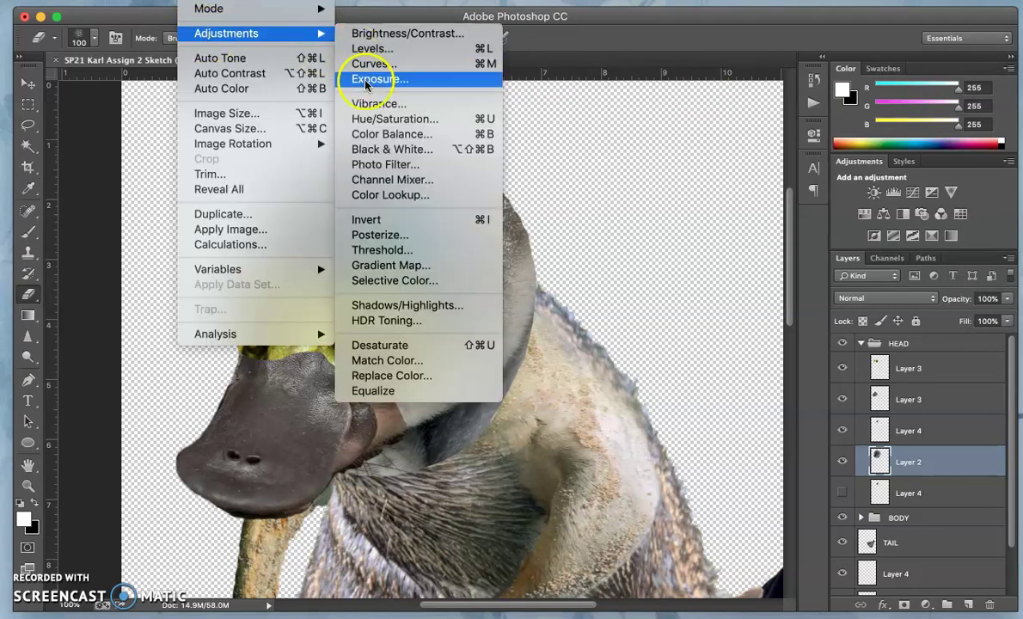
left_click(371, 134)
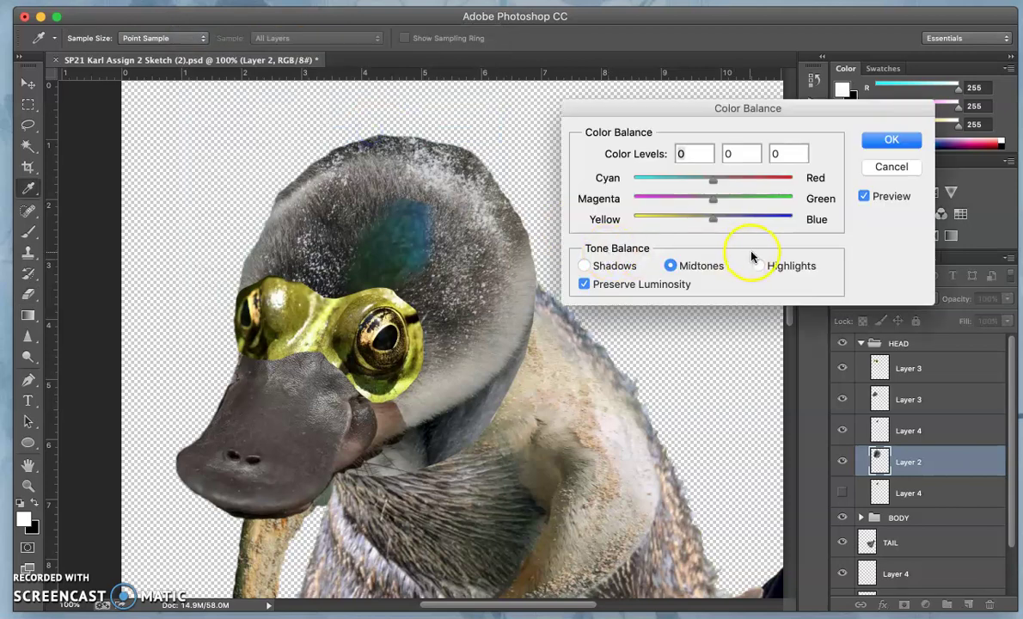
left_click_drag(713, 222, 695, 221)
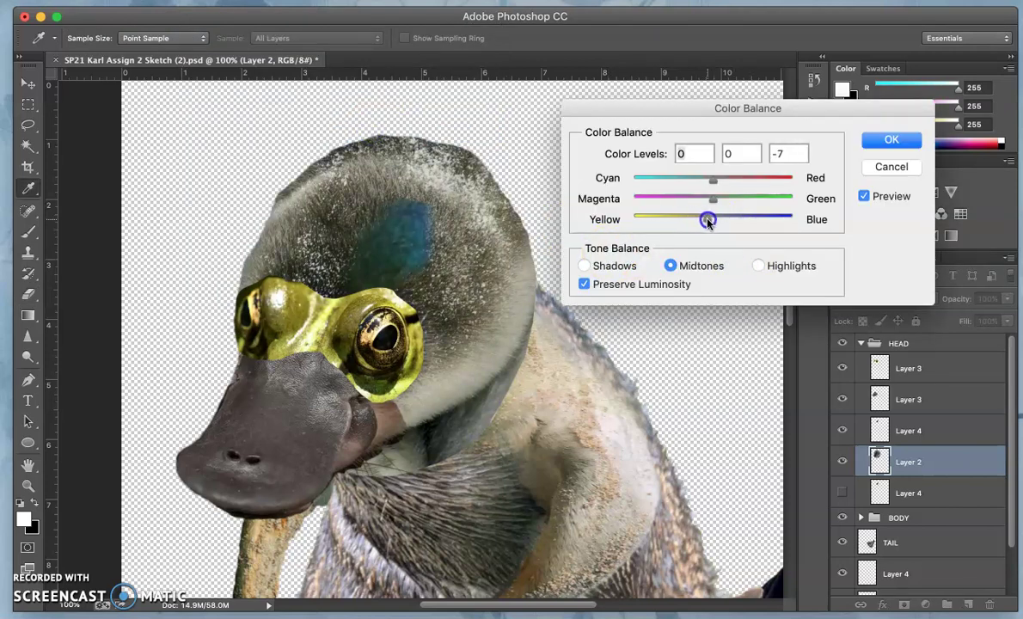
left_click(713, 179)
Step: Set highlights to +7, 0, -9 and shadows to -9, 0, +7, then apply the Color Balance
left_click(759, 267)
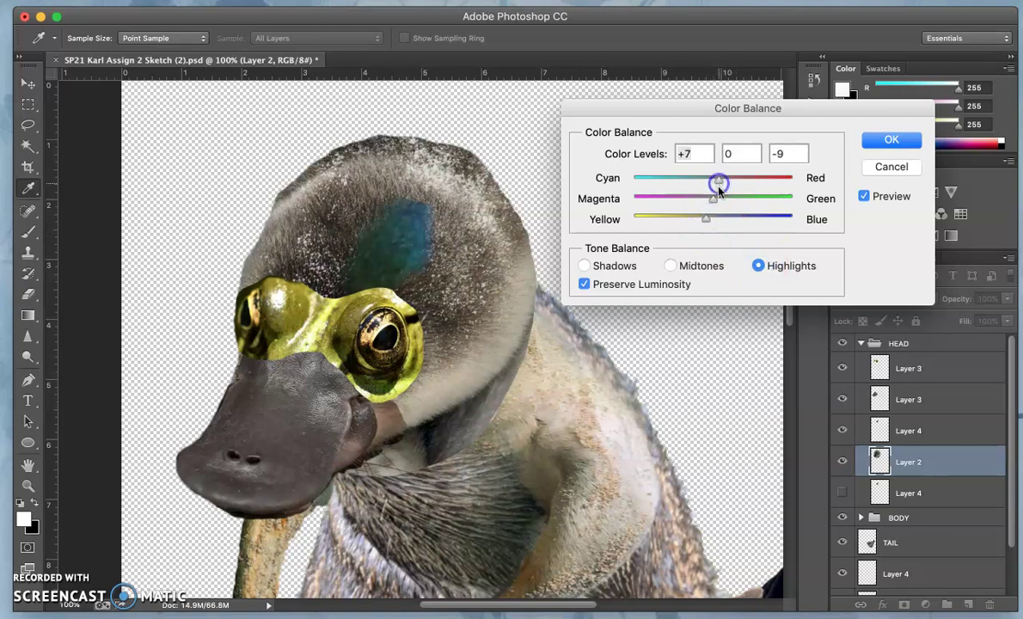
left_click(584, 265)
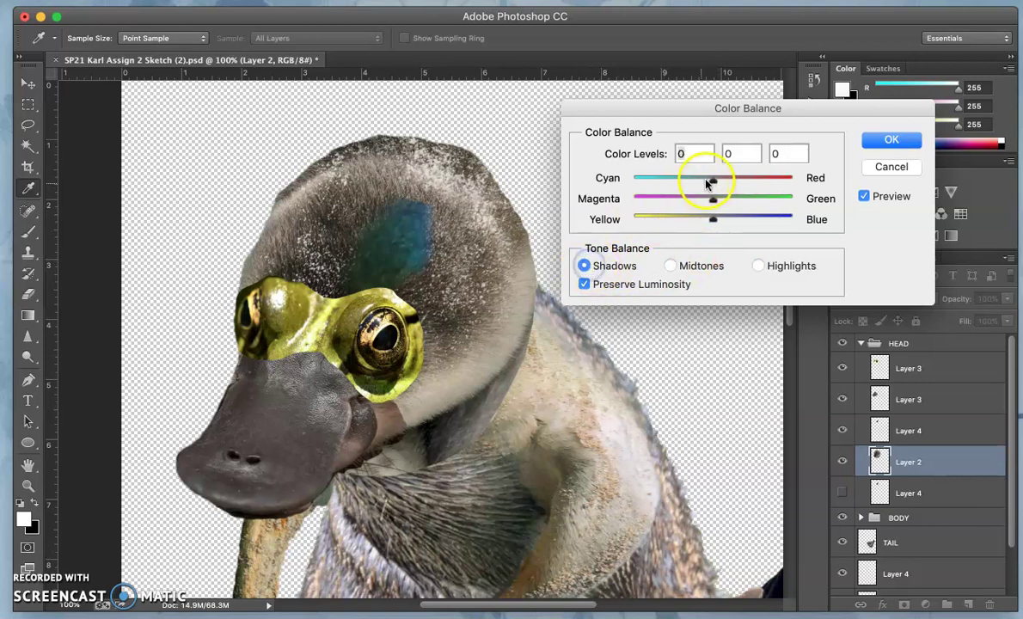
left_click_drag(710, 183, 705, 180)
left_click(712, 221)
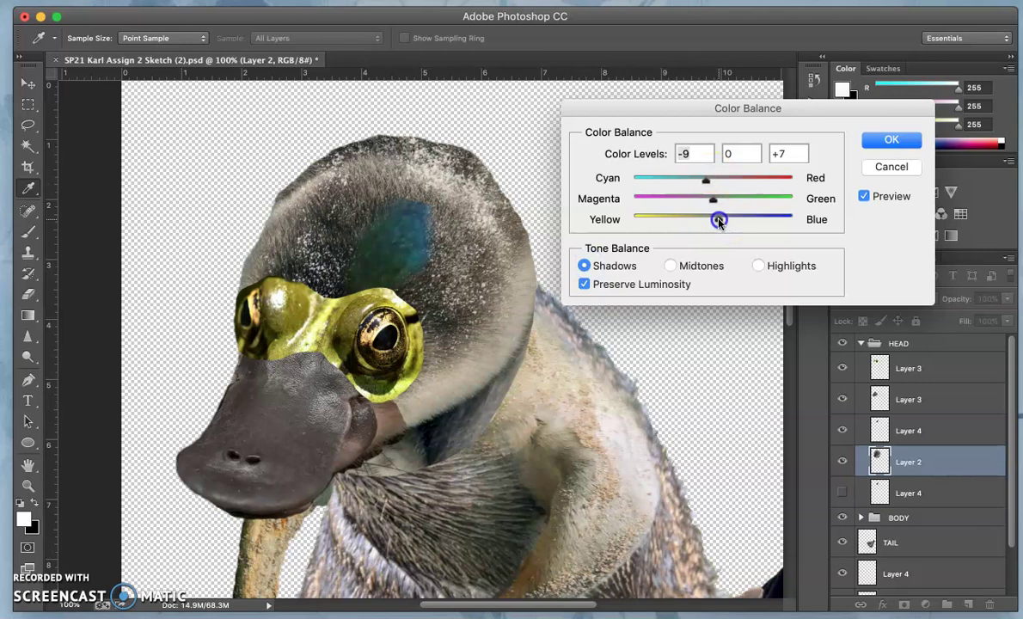
left_click(718, 220)
left_click_drag(712, 201, 699, 203)
left_click(874, 143)
key("e")
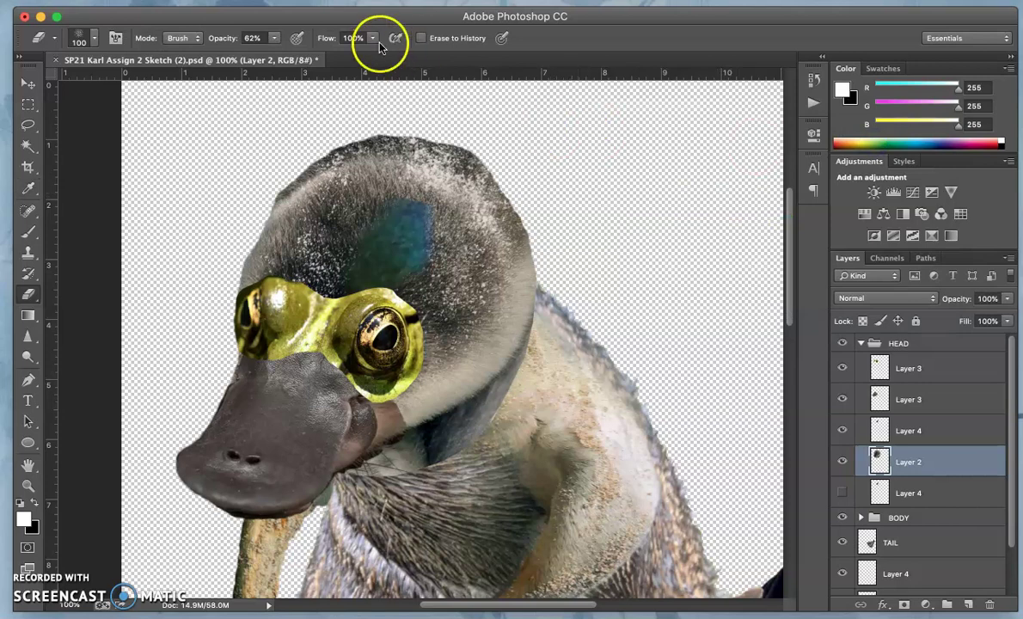
Step: Apply Hue/Saturation to the head layer: Hue +8, Saturation +27, Lightness +4
left_click(196, 0)
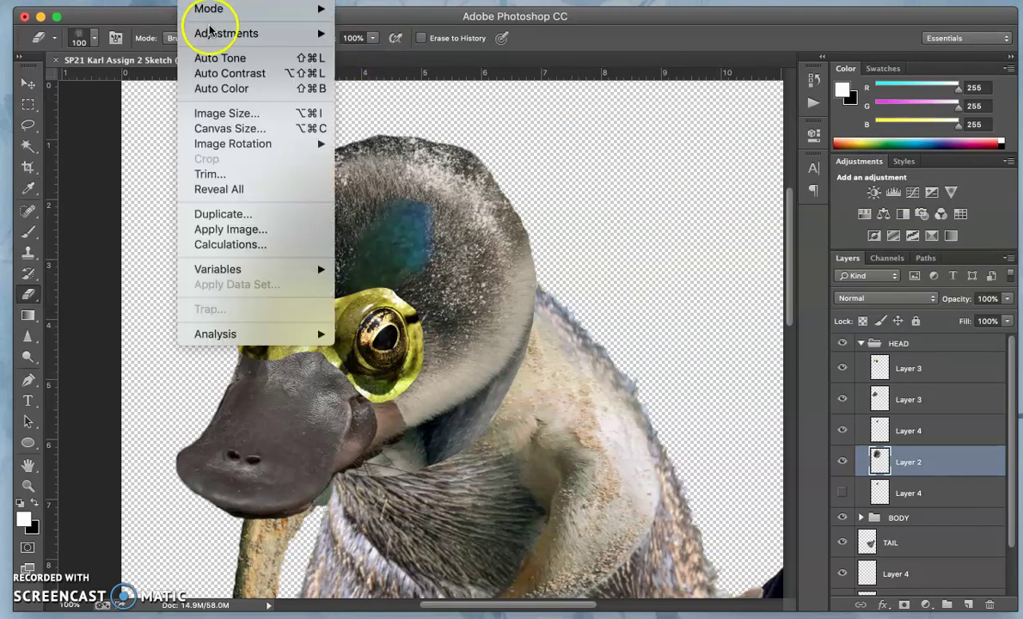
mouse_move(211, 33)
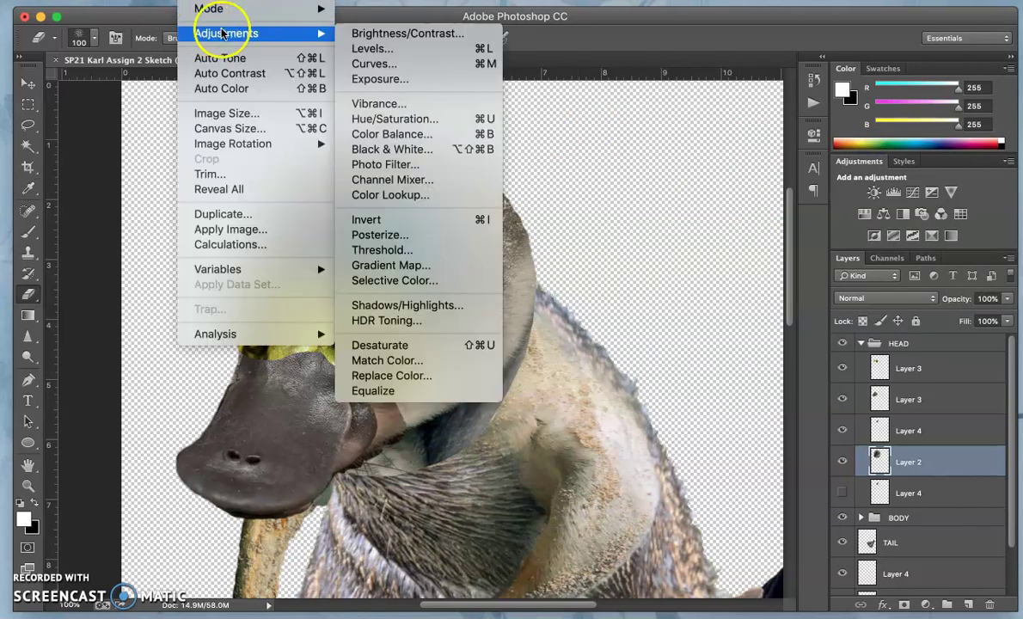
left_click(423, 119)
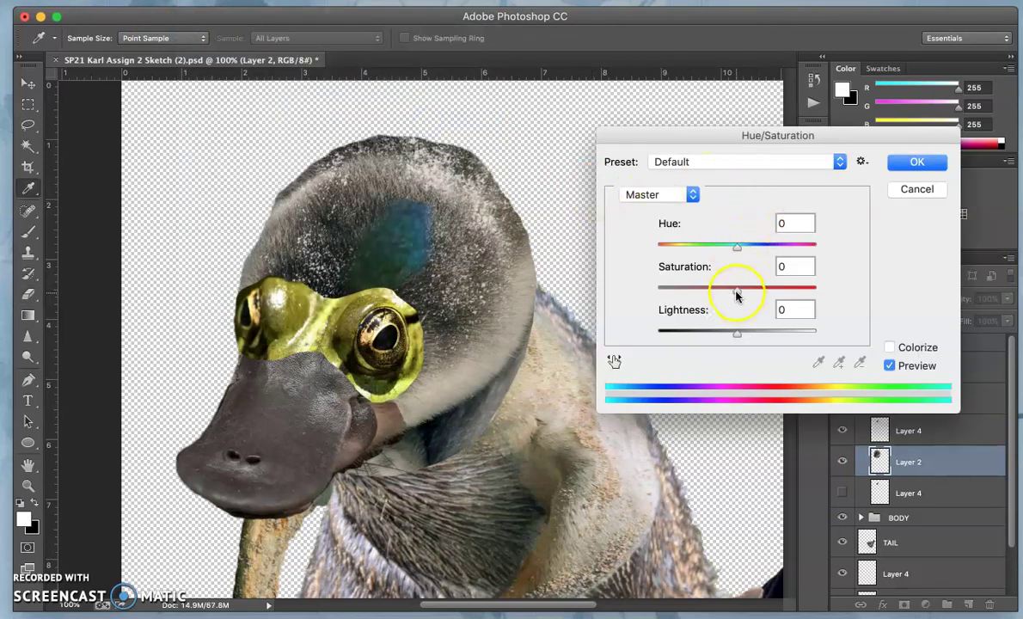
left_click_drag(738, 291, 758, 294)
left_click_drag(735, 251, 736, 250)
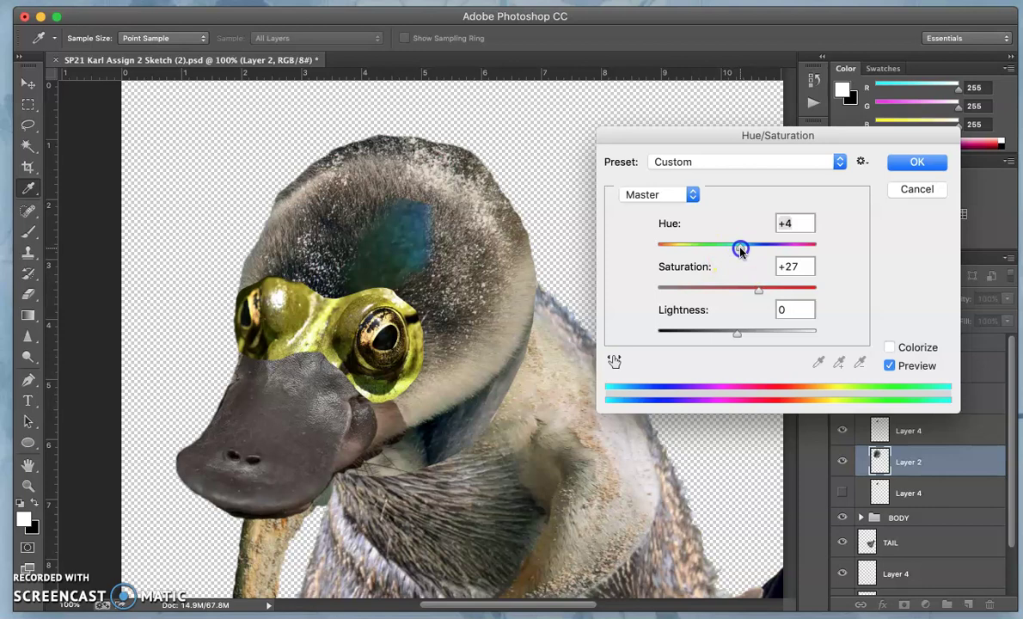
mouse_move(740, 250)
left_mouse_down()
mouse_move(724, 250)
mouse_move(744, 251)
left_mouse_up()
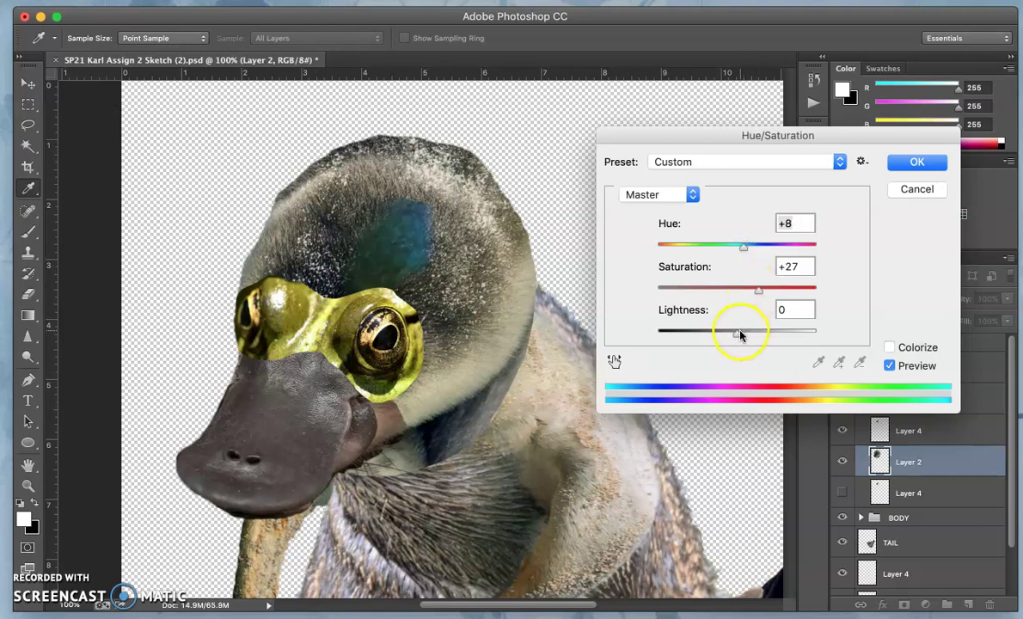
left_click_drag(735, 338, 739, 336)
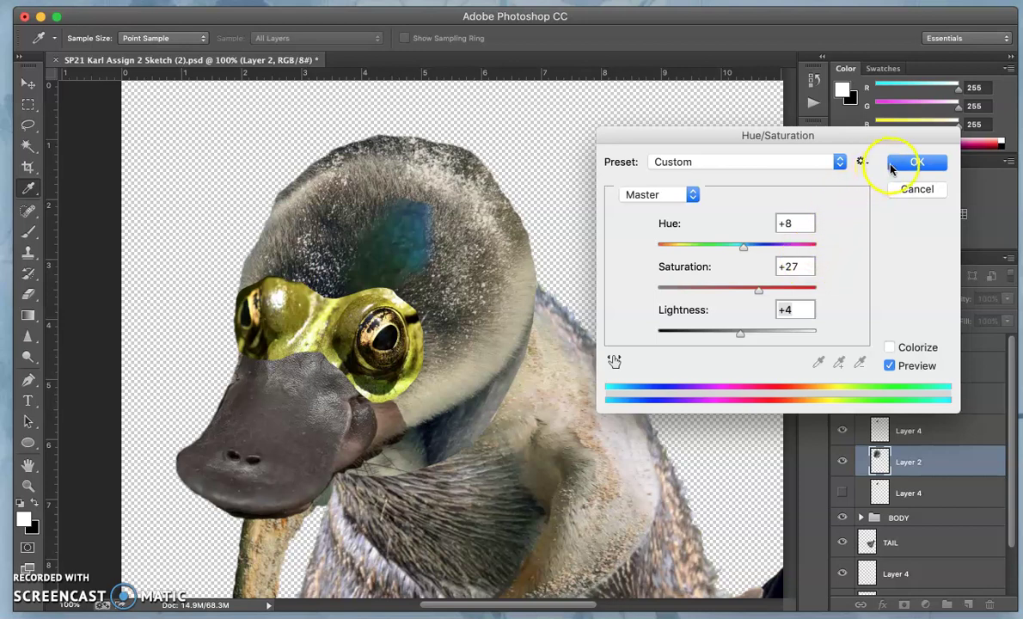
left_click(894, 164)
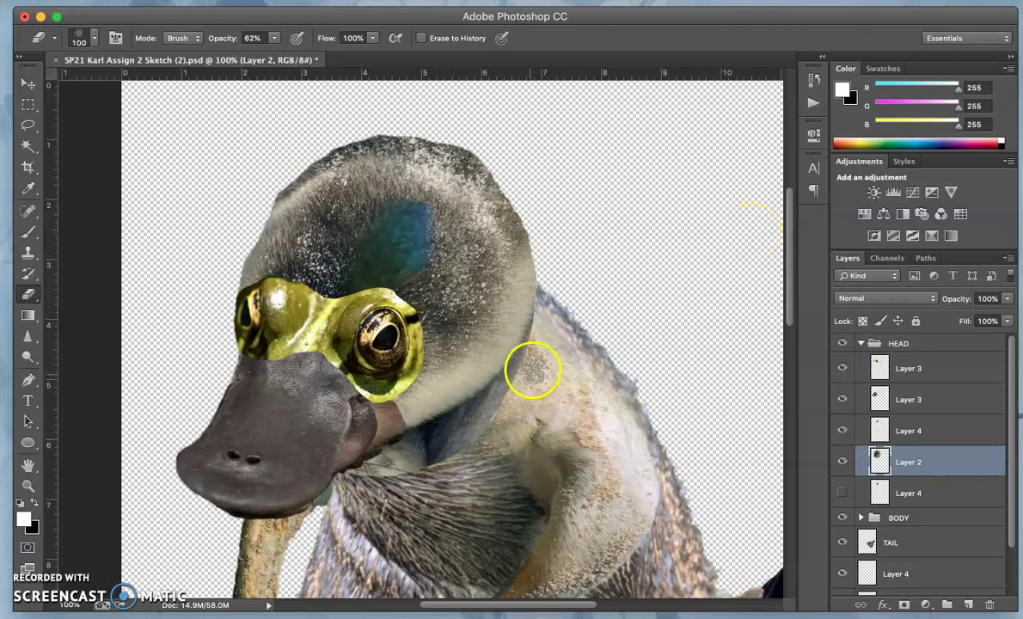
Step: Erase the head layer along the neck edge and bring up Color Balance again
mouse_move(532, 361)
left_mouse_down()
mouse_move(484, 406)
mouse_move(502, 377)
mouse_move(468, 343)
mouse_move(505, 305)
mouse_move(566, 387)
mouse_move(550, 362)
left_mouse_up()
left_click(206, 1)
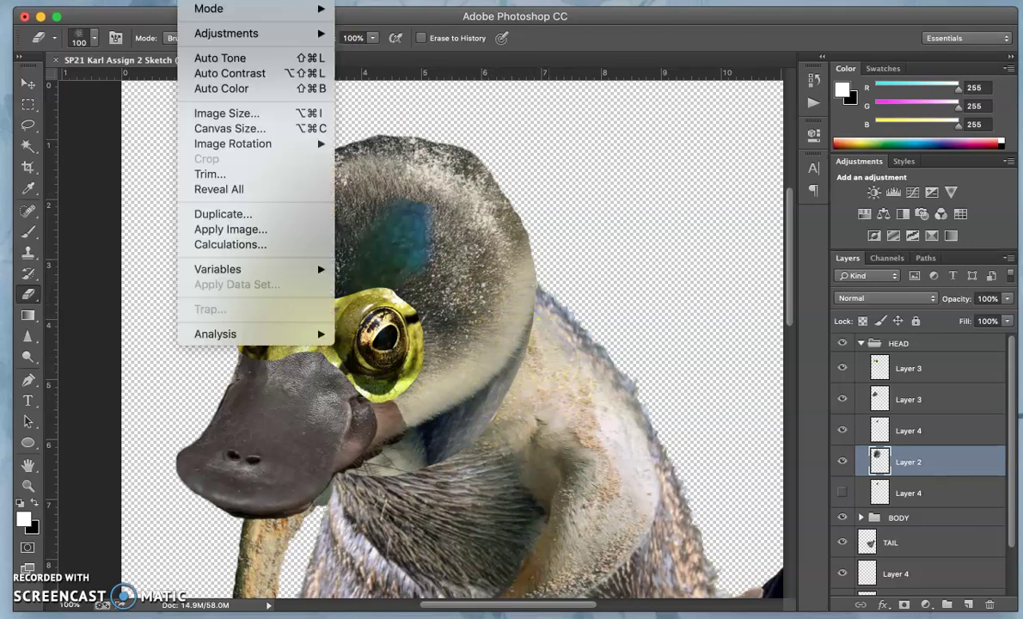
mouse_move(203, 33)
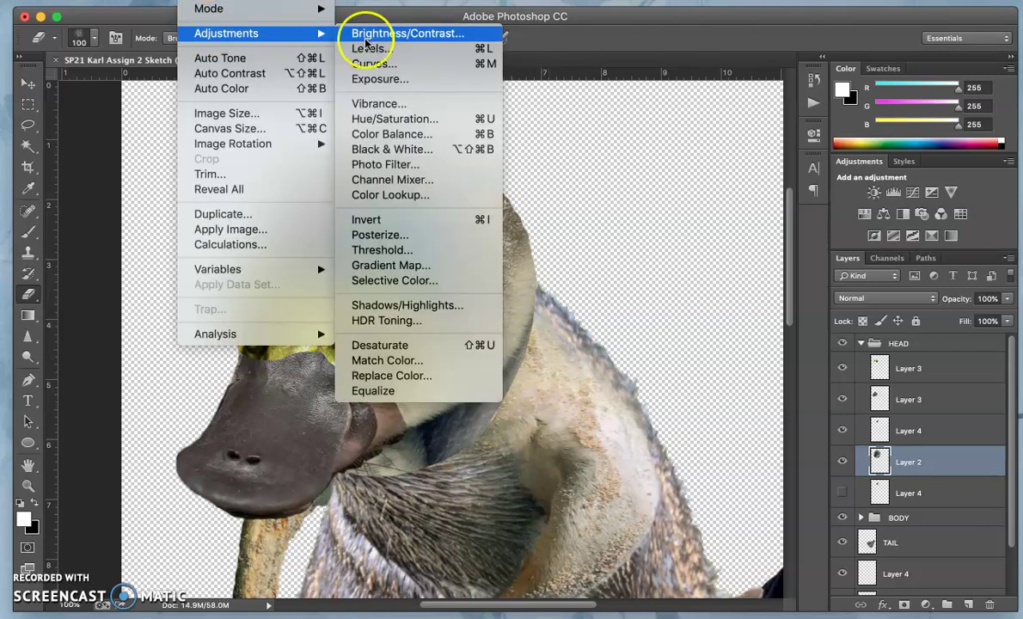
left_click(354, 131)
Step: Set Color Balance midtones +12, 0, -10, shadows -10, 0, +9 and highlights +4, 0, -8, then apply
left_click_drag(714, 180, 726, 183)
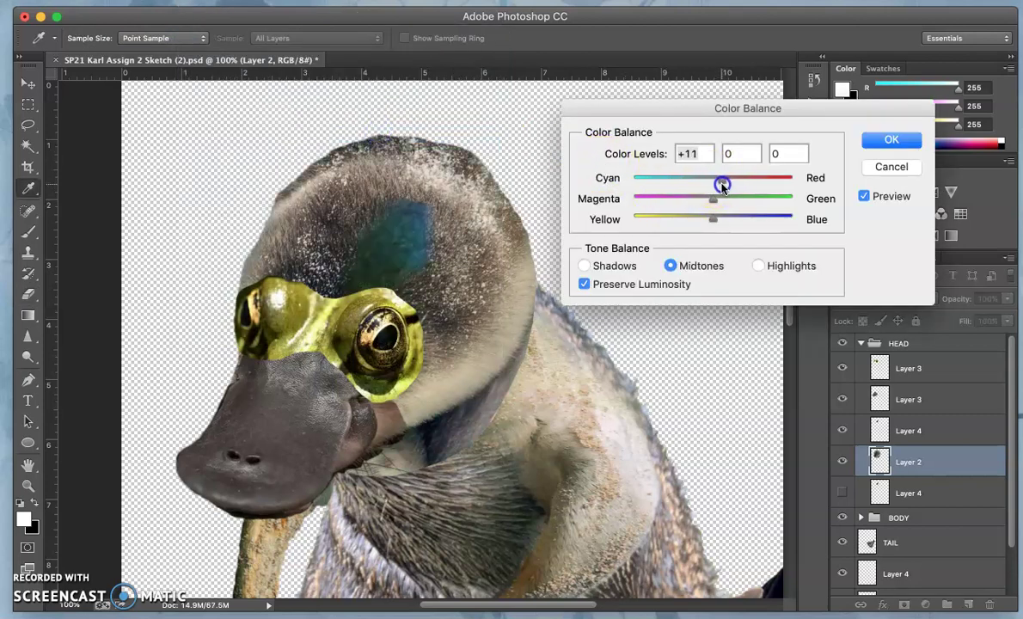
left_click_drag(712, 218, 706, 220)
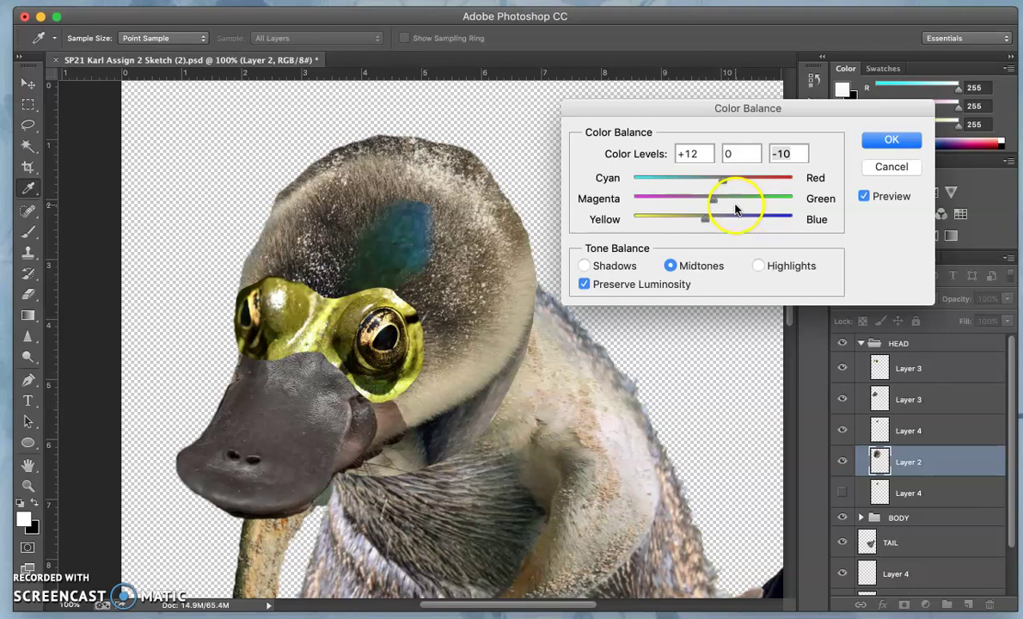
left_click(585, 267)
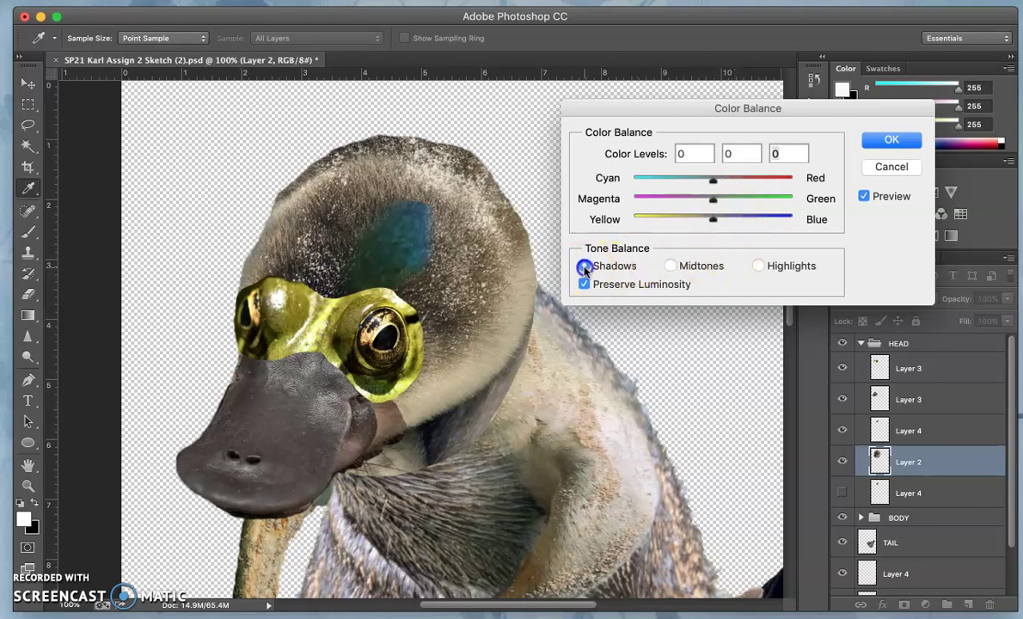
left_click(713, 184)
left_click_drag(713, 184, 720, 221)
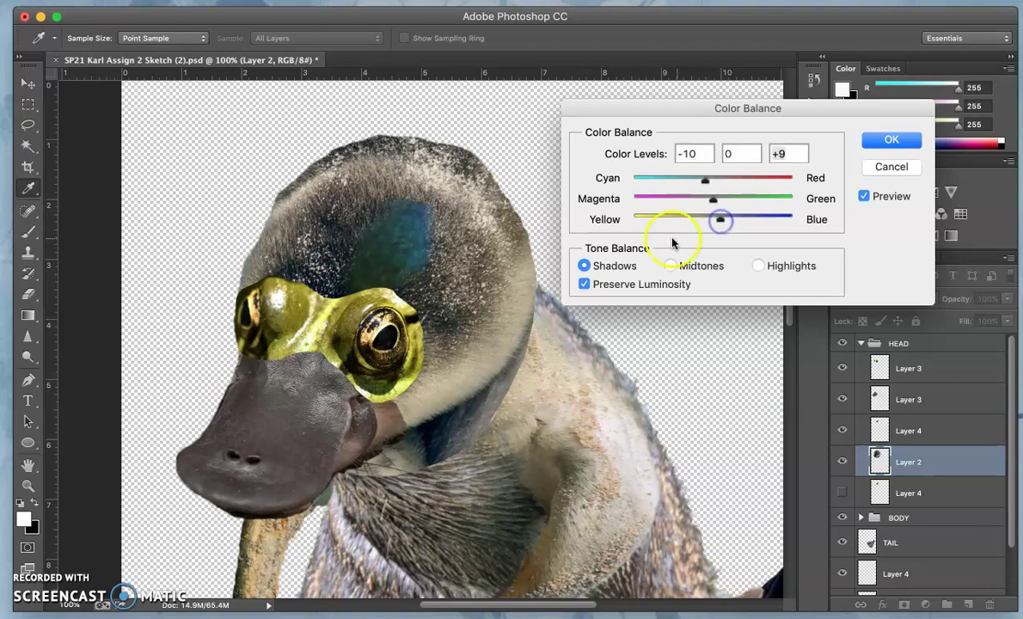
left_click(759, 264)
mouse_move(714, 184)
left_mouse_down()
mouse_move(791, 178)
mouse_move(716, 181)
left_mouse_up()
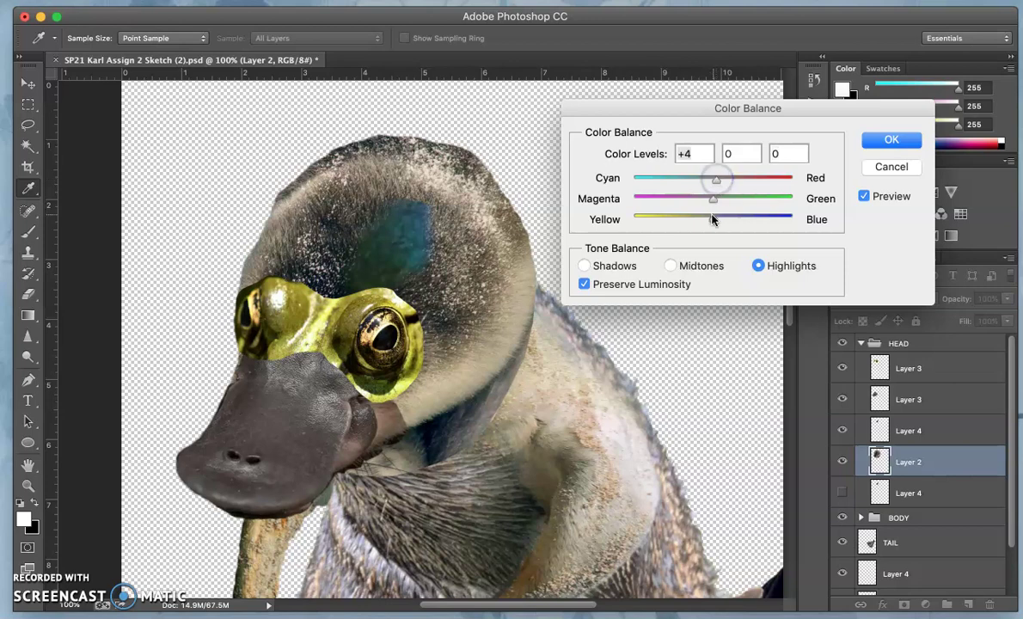
left_click_drag(709, 219, 706, 221)
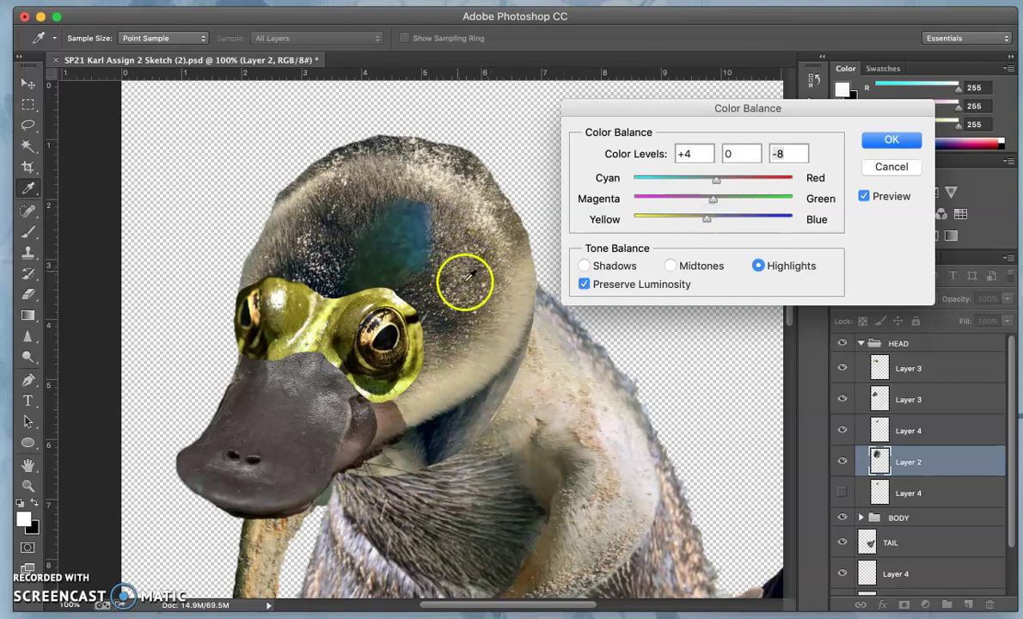
left_click(885, 140)
key("e")
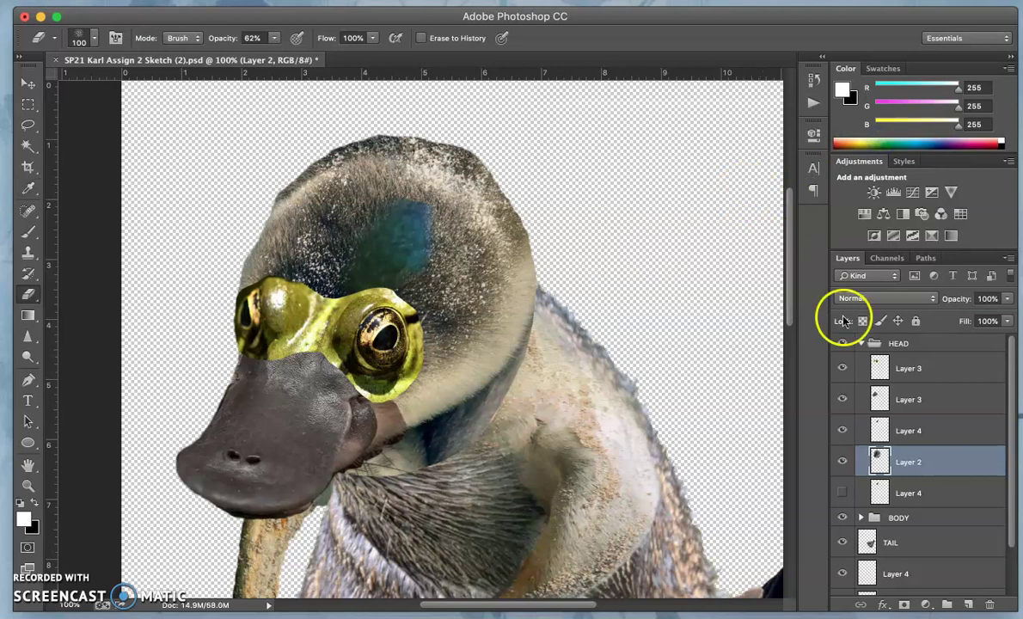
Step: Hide Layer 2, the blue patch, bill and frog eyes to reveal and select the mallard head layer
left_click(843, 432)
left_click(843, 431)
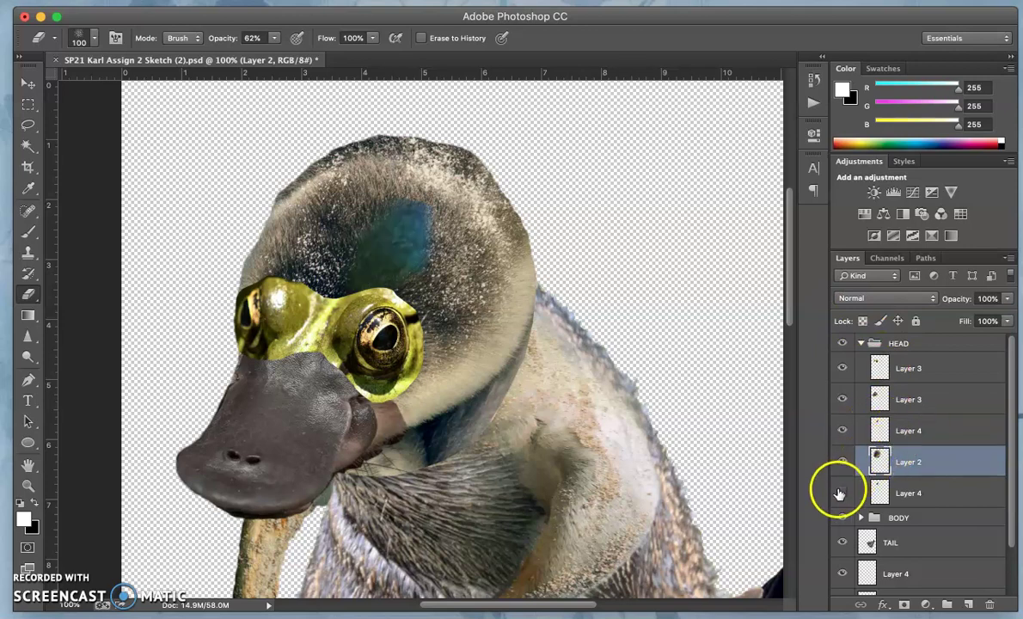
left_click(842, 492)
left_click(842, 462)
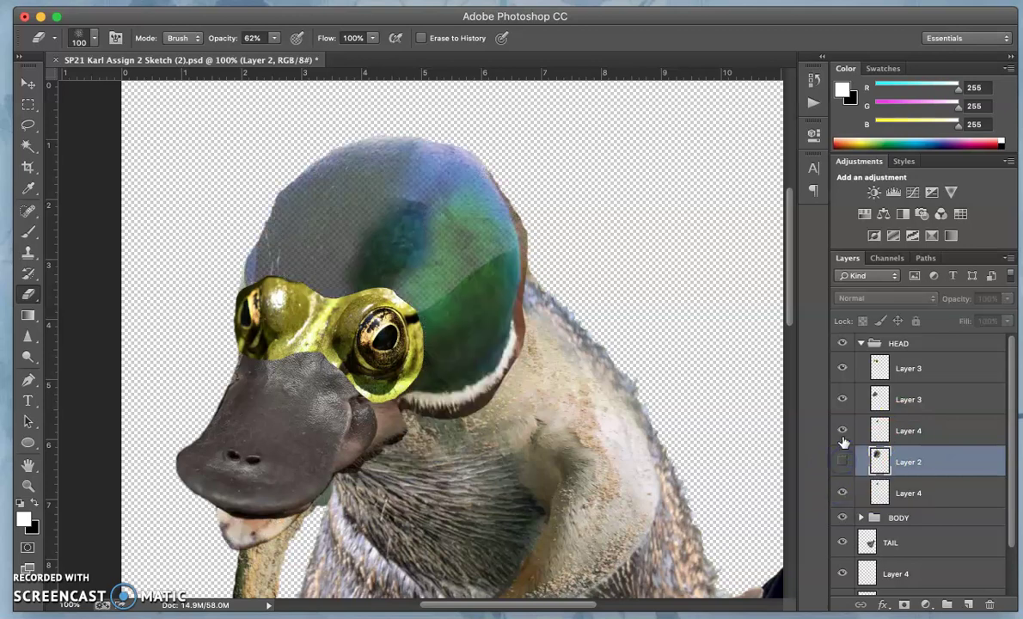
left_click(842, 433)
left_click(841, 401)
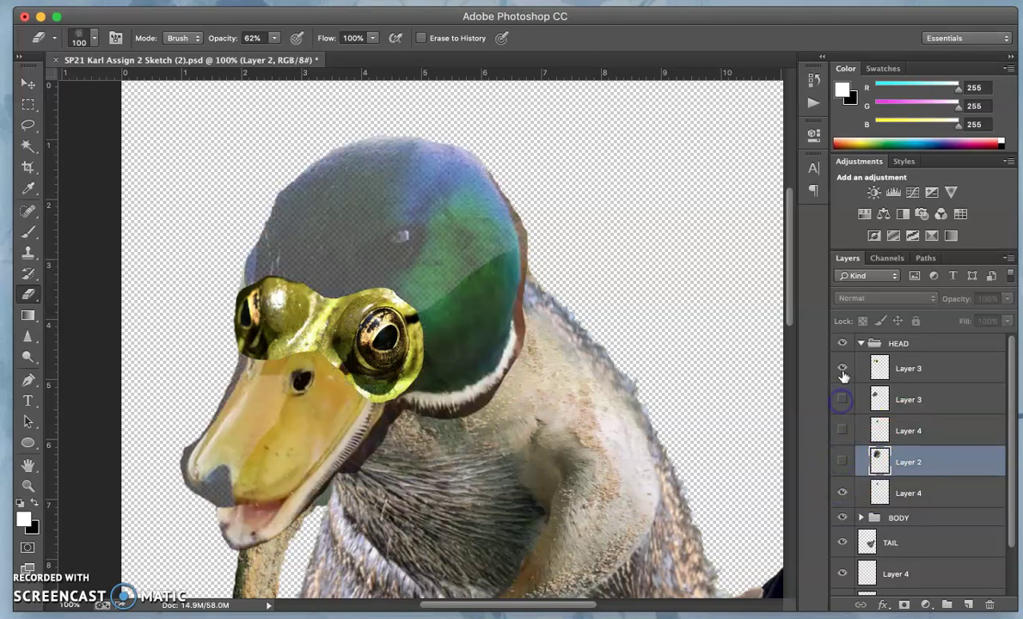
left_click(841, 368)
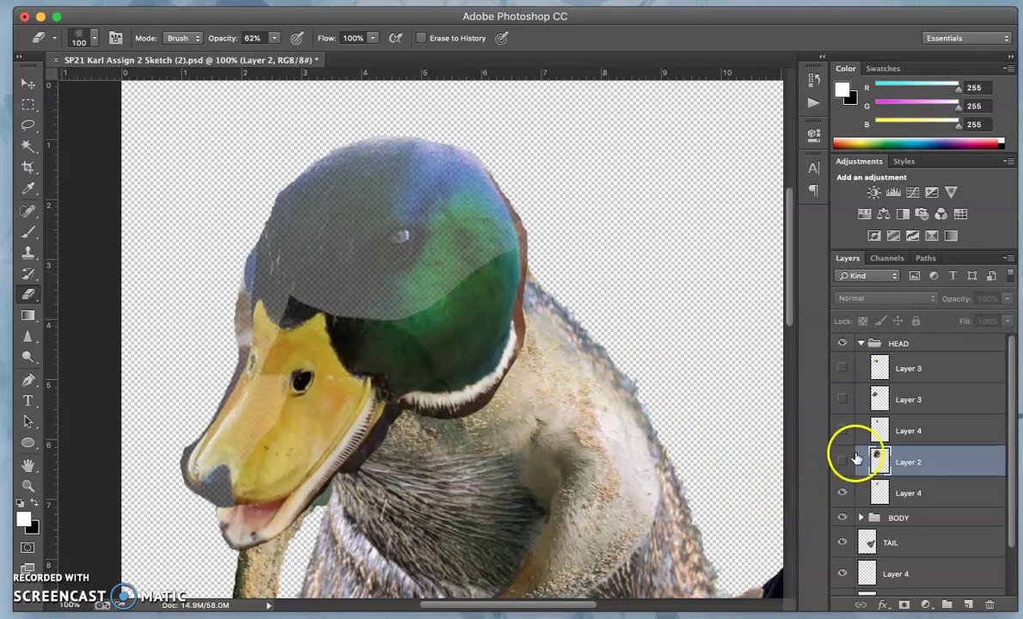
left_click(841, 492)
left_click(842, 493)
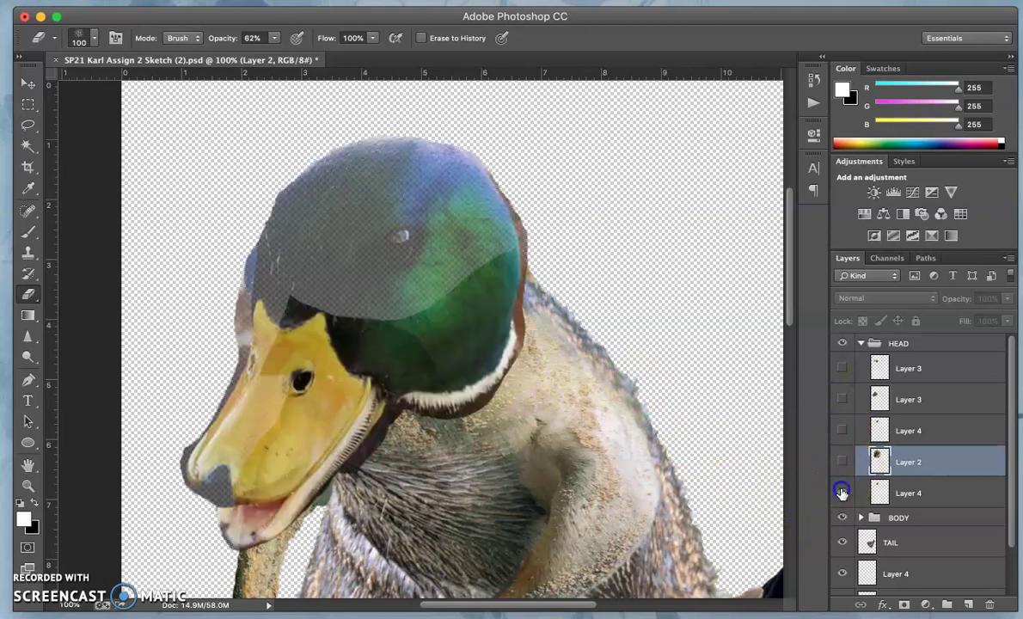
left_click(909, 493)
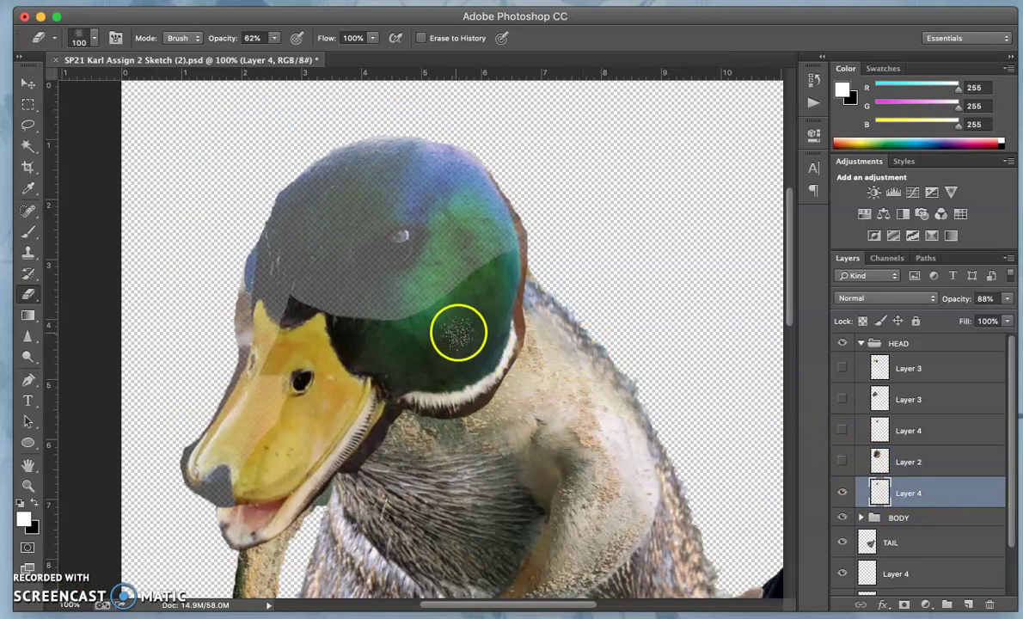
scroll(435, 338, "down", 1)
scroll(435, 338, "left", 1)
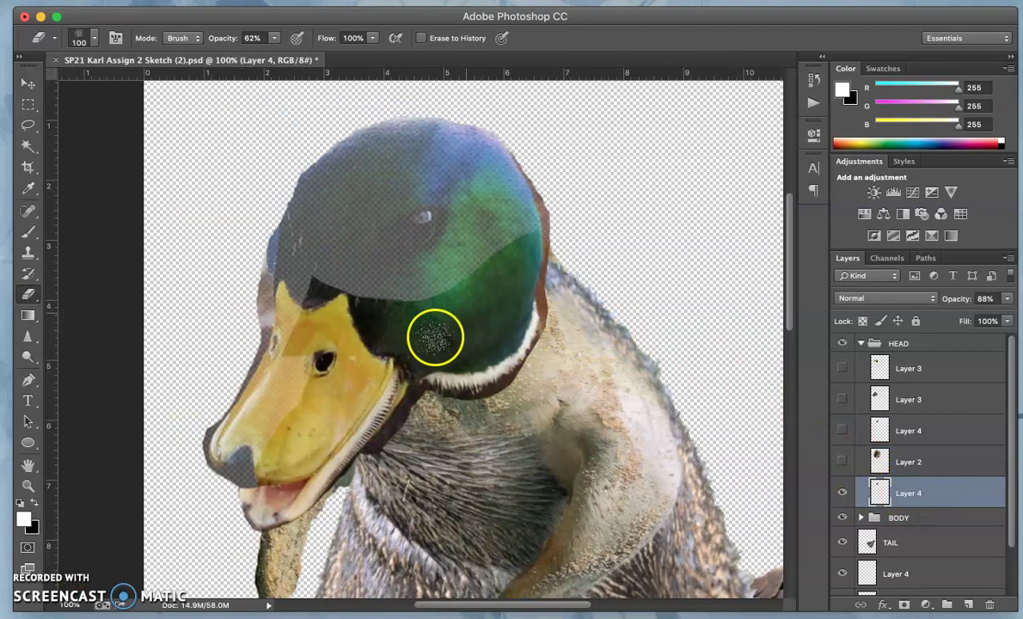
Step: Restore Layer 2 and the teal patch, show the platypus bill with frog eyes hidden, and select the bill
left_click(842, 461)
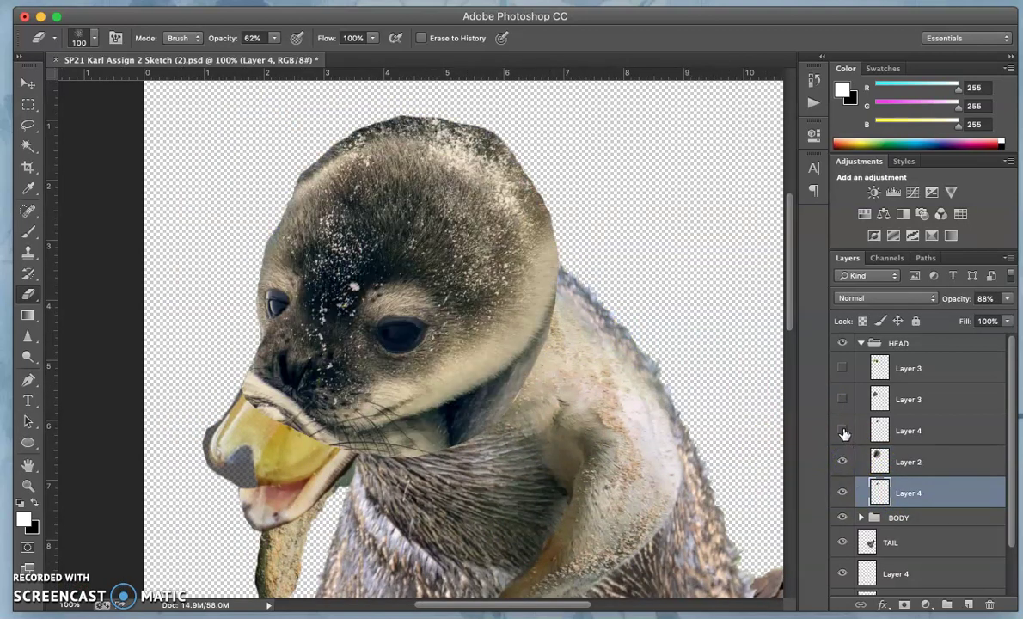
left_click(842, 431)
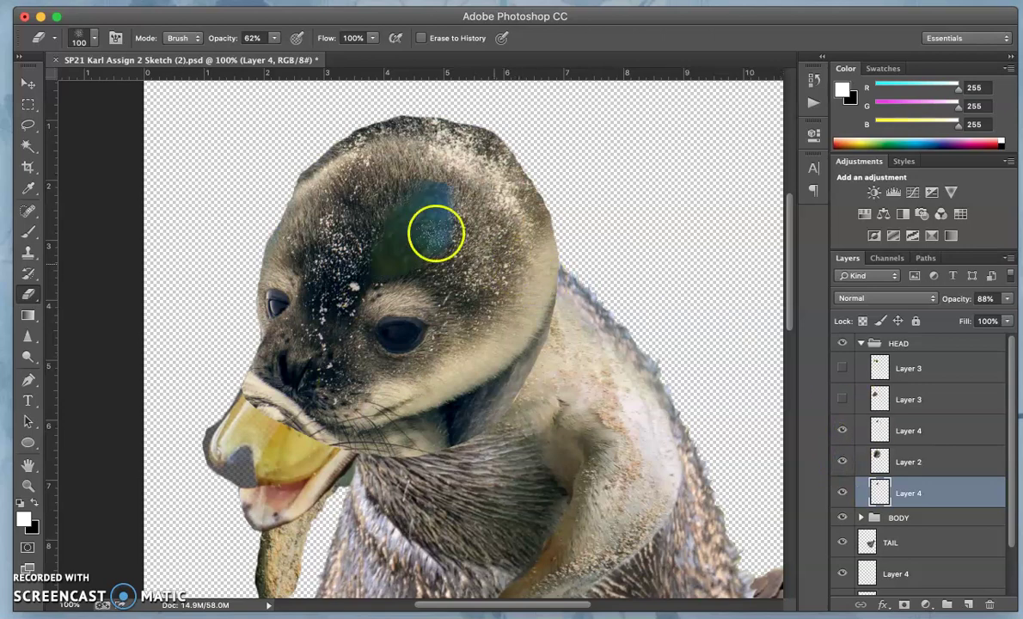
left_click(904, 428)
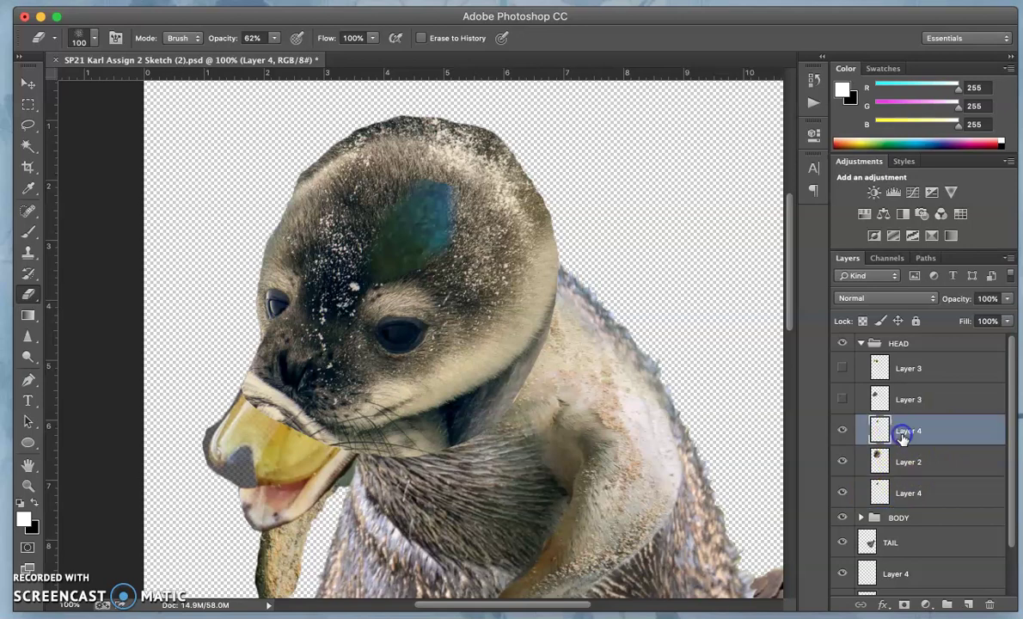
left_click(842, 432)
left_click(842, 431)
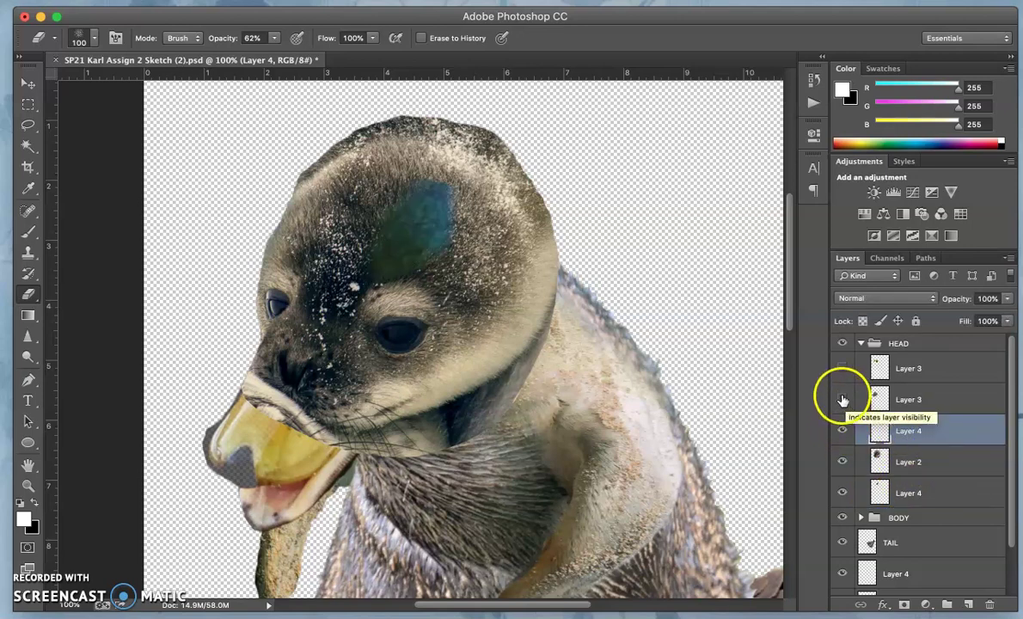
left_click(842, 399)
left_click(908, 399)
left_click(842, 368)
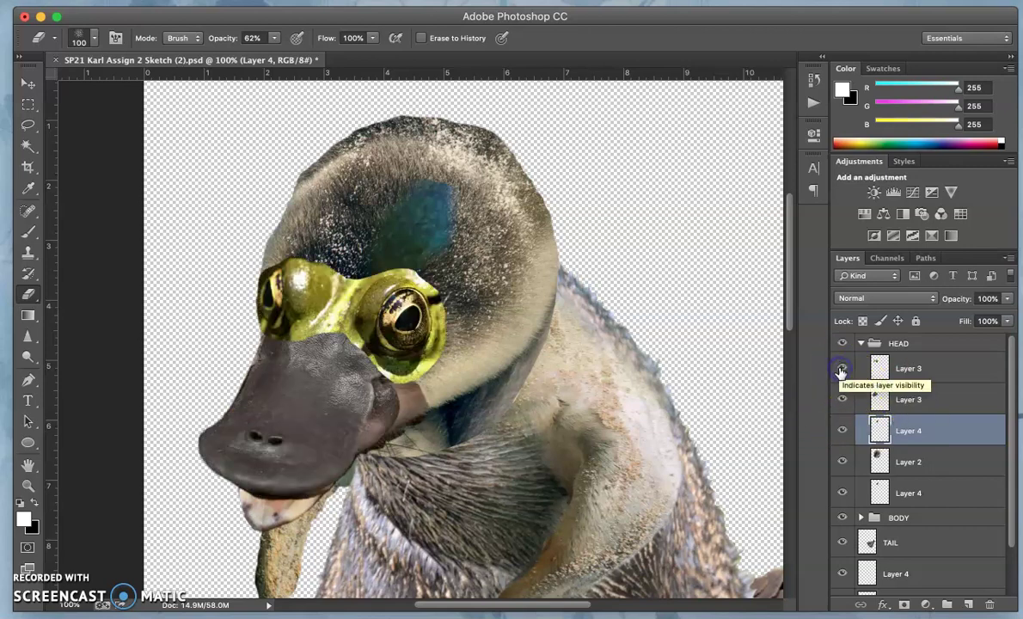
left_click(841, 368)
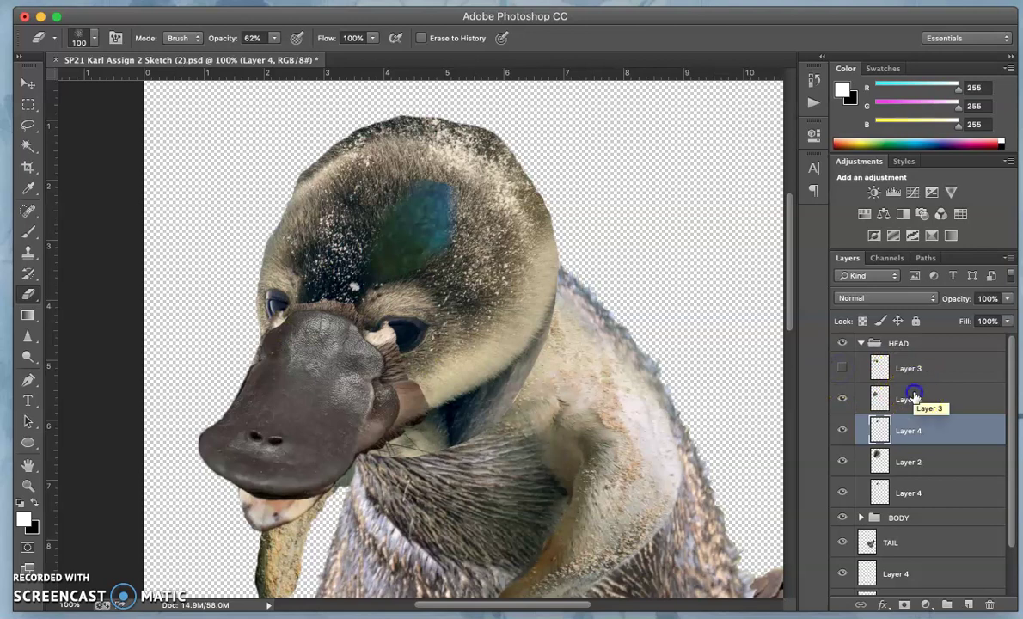
left_click(902, 400)
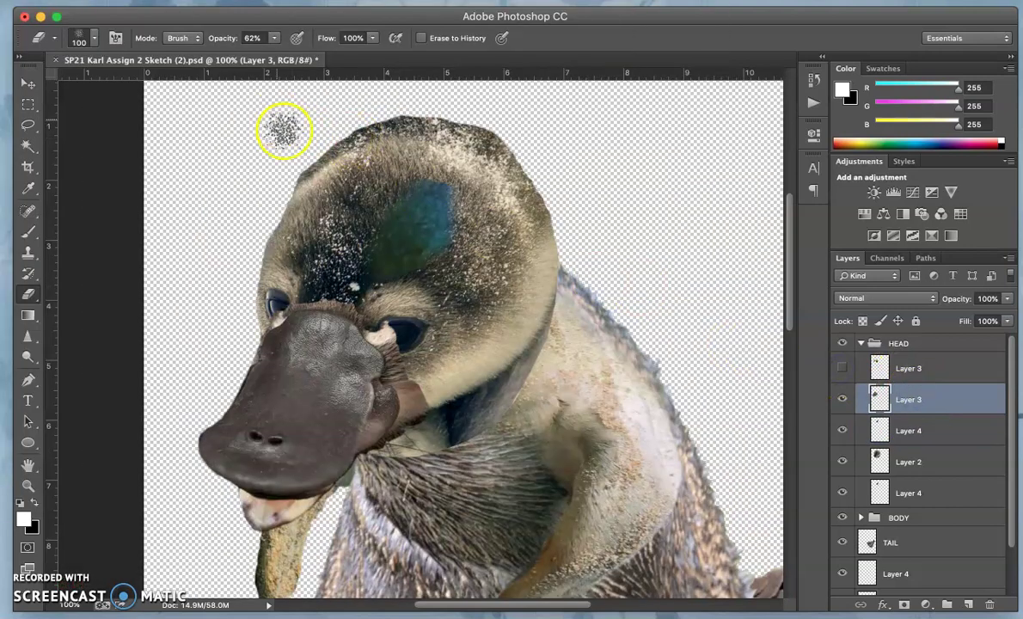
Step: Hide the lower Layer 4 overlay in HEAD and check the result
left_click(841, 492)
scroll(521, 410, "down", 5)
scroll(521, 411, "right", 3)
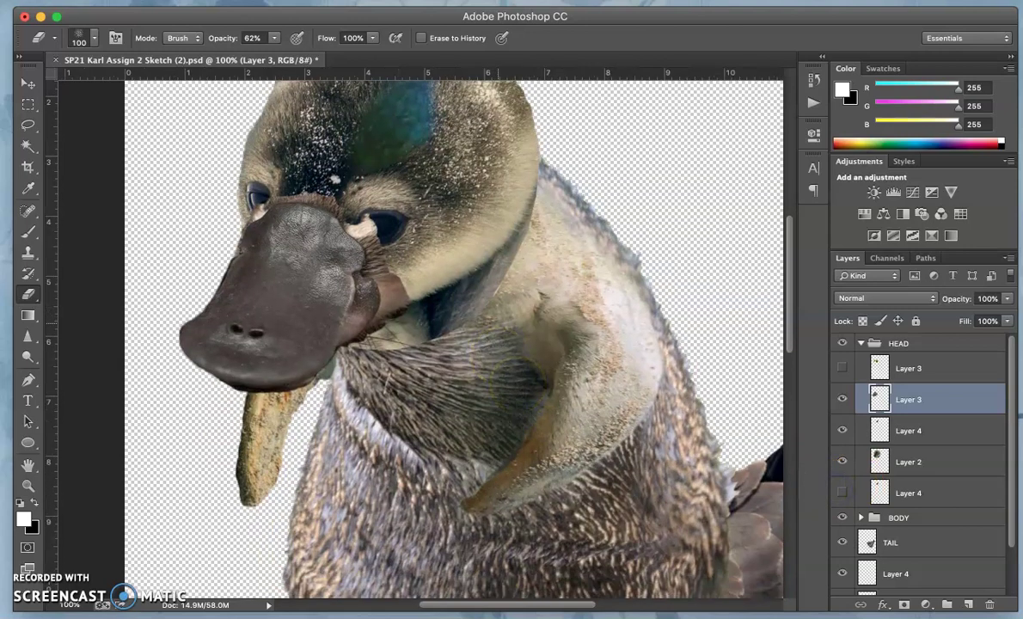
scroll(342, 347, "up", 5)
scroll(342, 347, "left", 3)
scroll(335, 358, "down", 2)
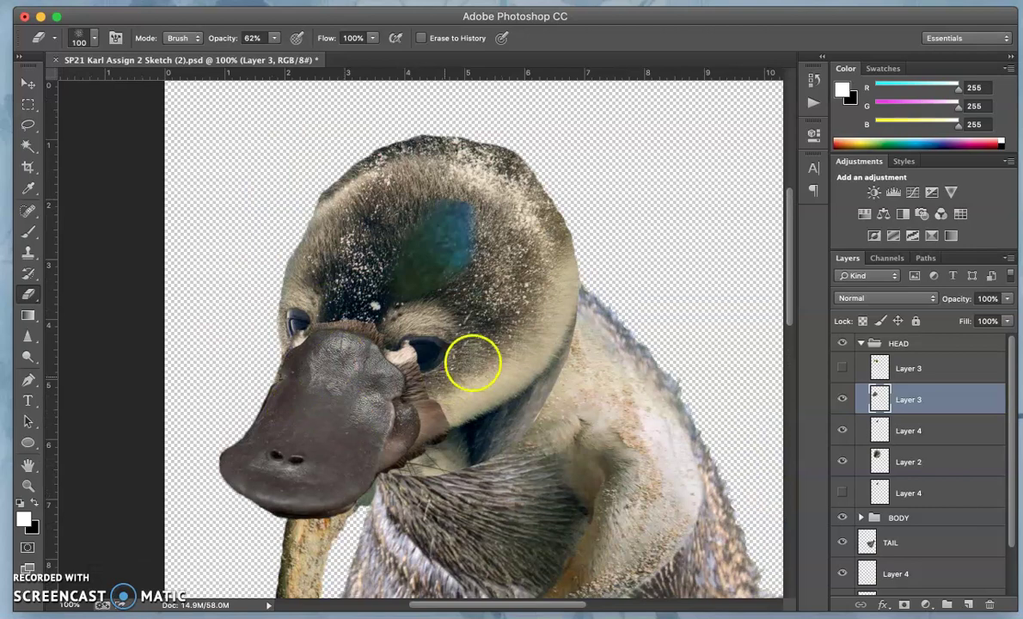
Step: Apply Levels to the bill's Layer 3 with midtones 1.19 and output range 9 to 245
left_click(336, 157)
left_click(228, 2)
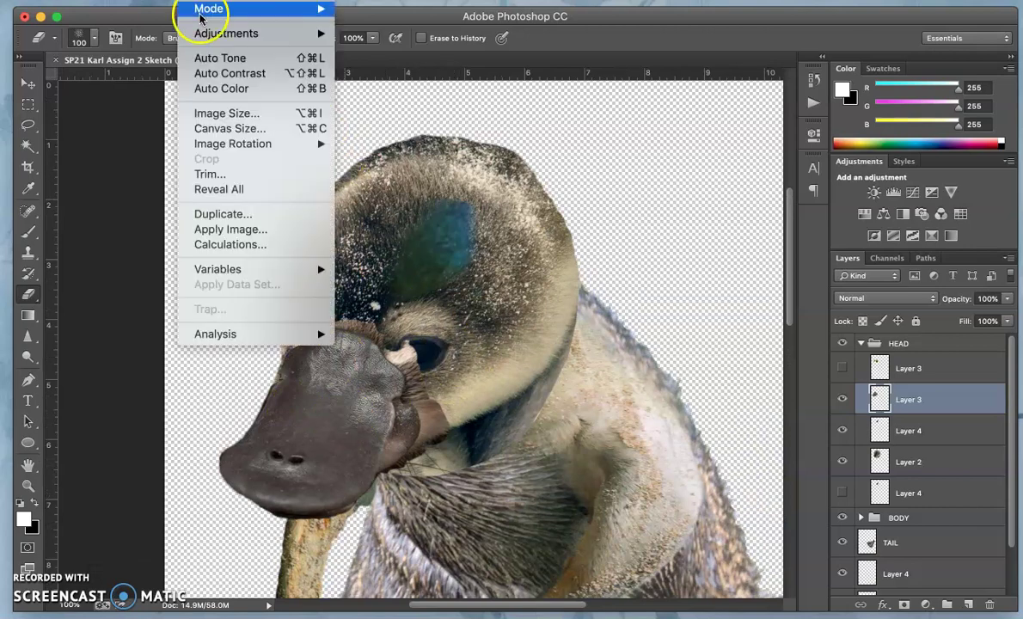
mouse_move(228, 33)
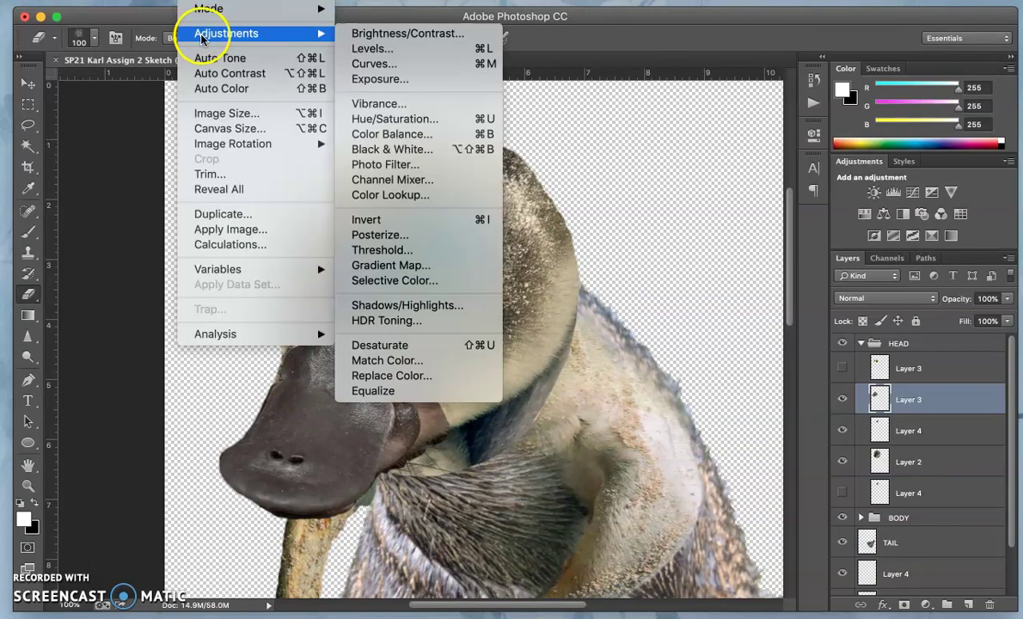
left_click(410, 49)
left_click_drag(748, 248, 735, 251)
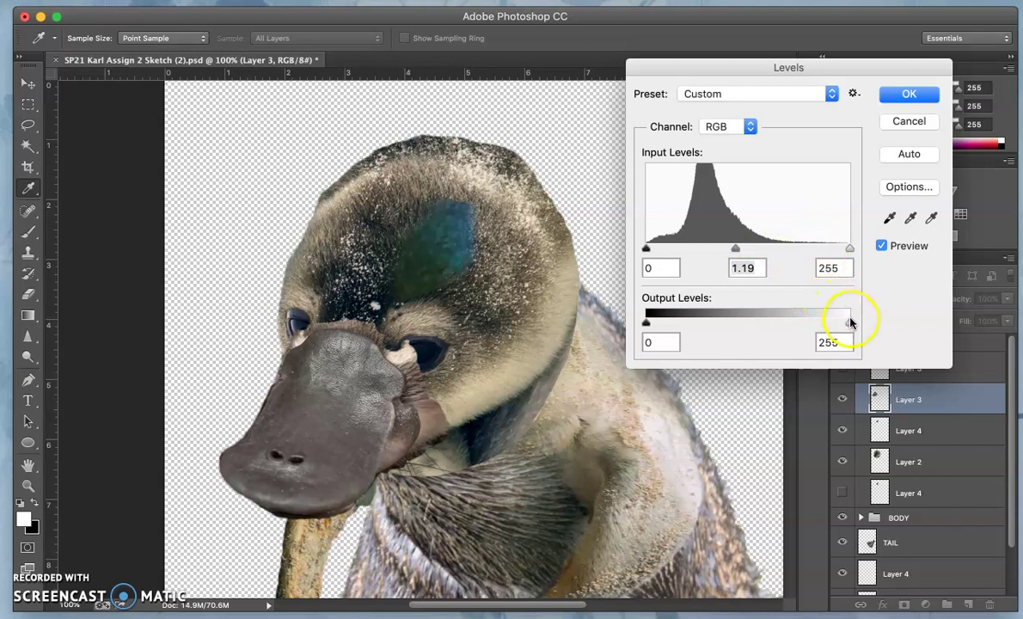
left_click_drag(852, 323, 839, 320)
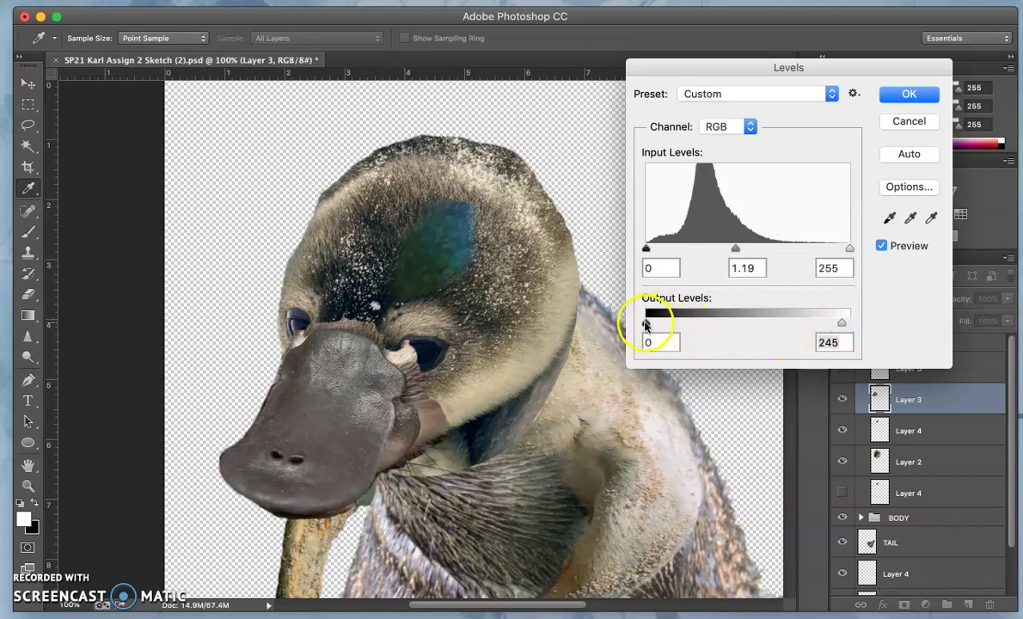
left_click_drag(645, 324, 653, 324)
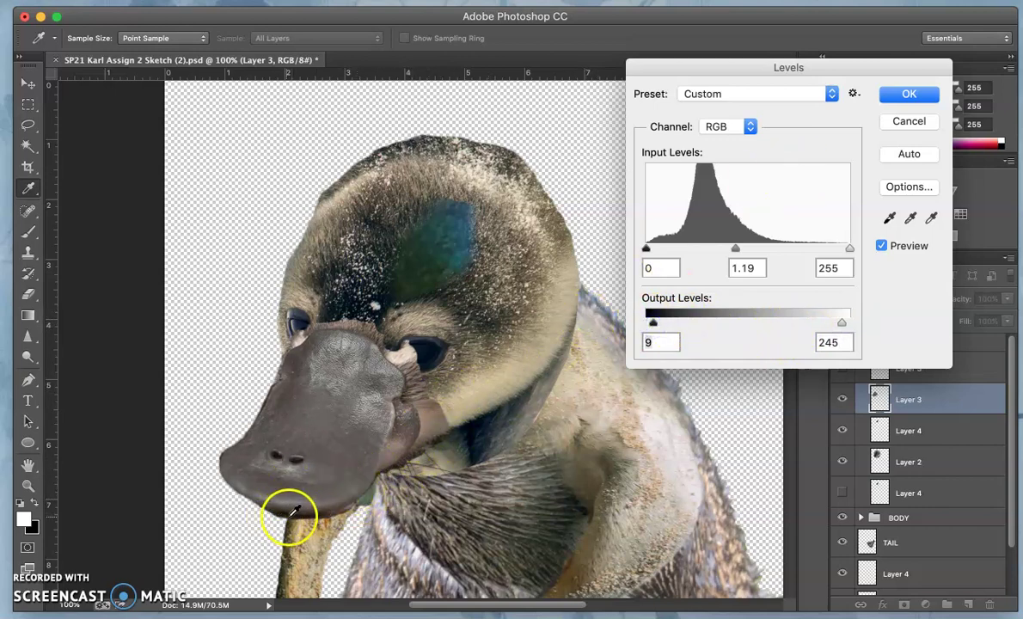
left_click(907, 91)
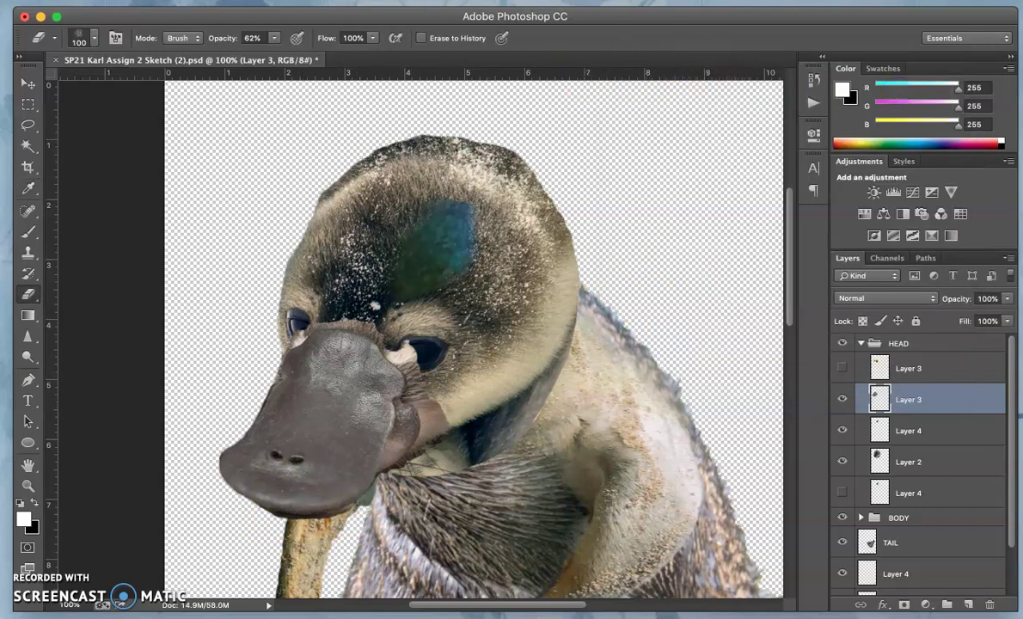
Step: Use Color Balance to shift the bill's midtones toward blue and cyan, with cyan at -12
left_click(199, 0)
mouse_move(230, 33)
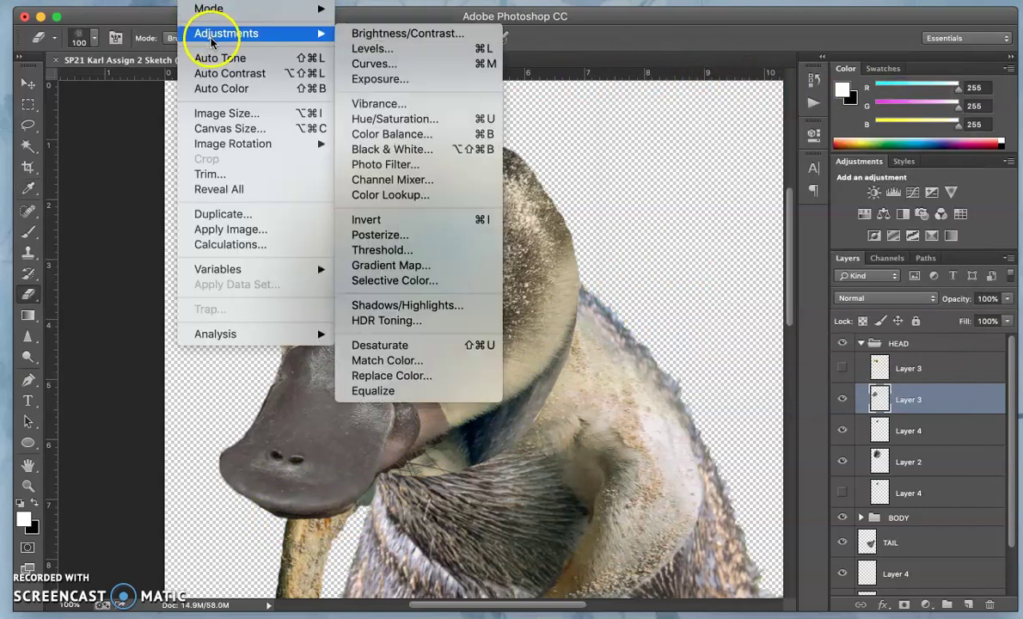
left_click(384, 134)
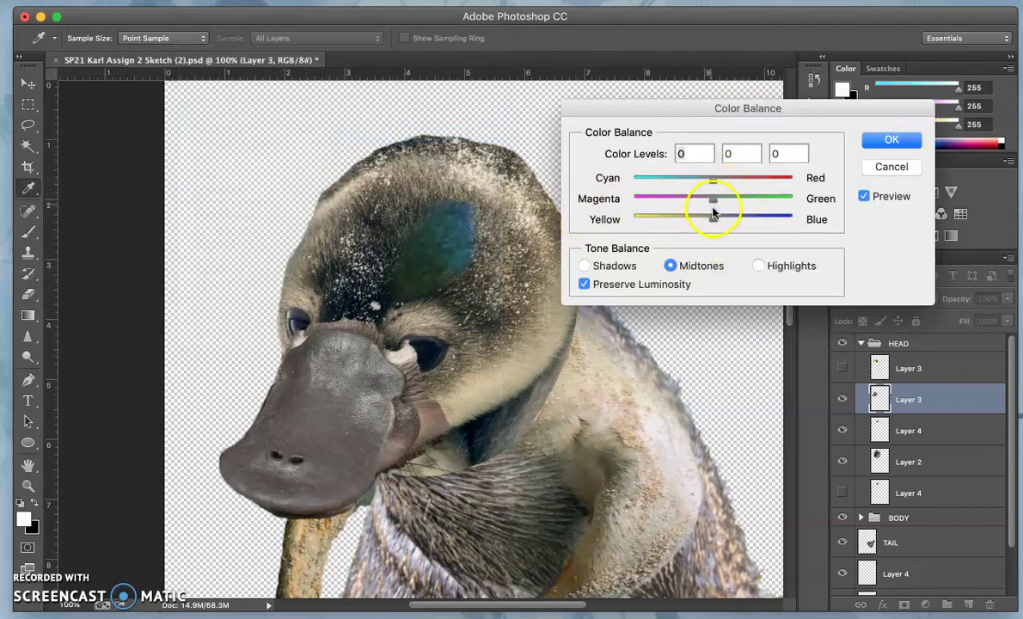
left_click_drag(713, 219, 722, 219)
left_click_drag(712, 178, 702, 182)
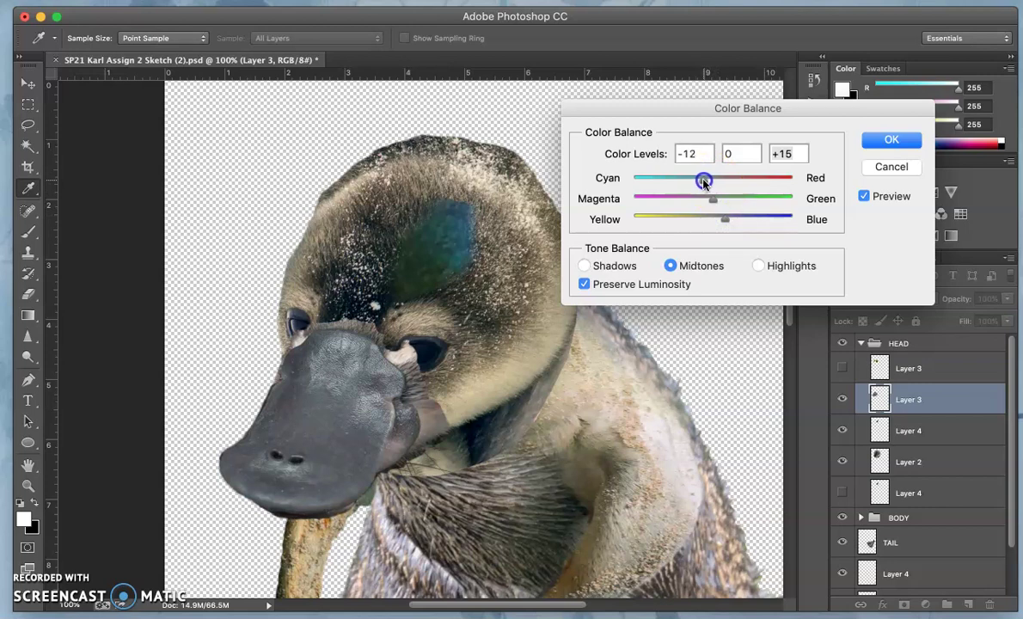
left_click_drag(703, 181, 702, 178)
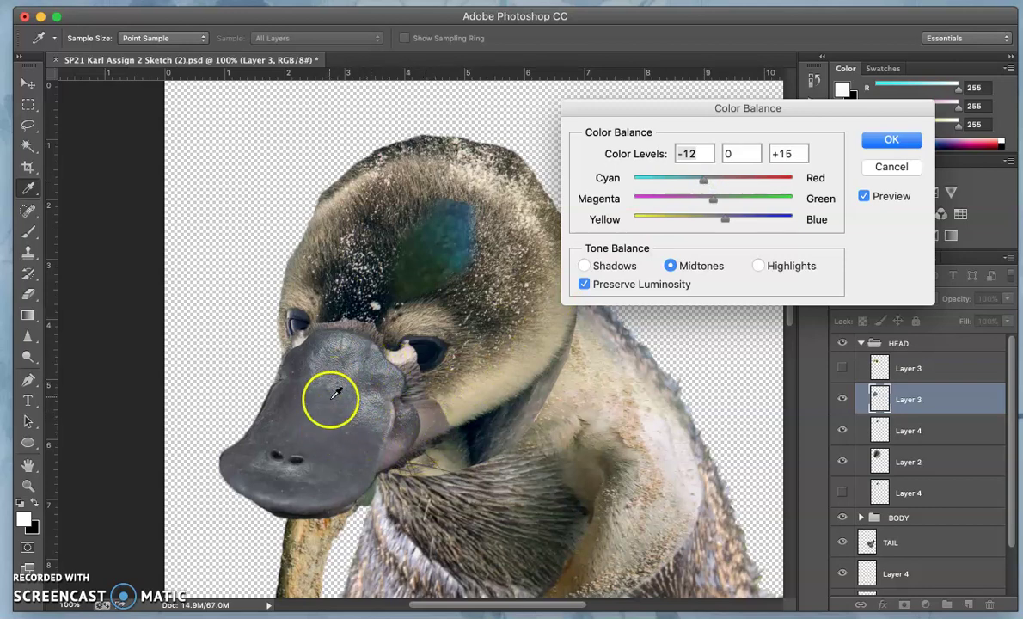
Step: Push the bill's highlights toward yellow and red, set shadows to -15, 0, +6, and apply
left_click(757, 266)
left_click_drag(713, 219, 697, 222)
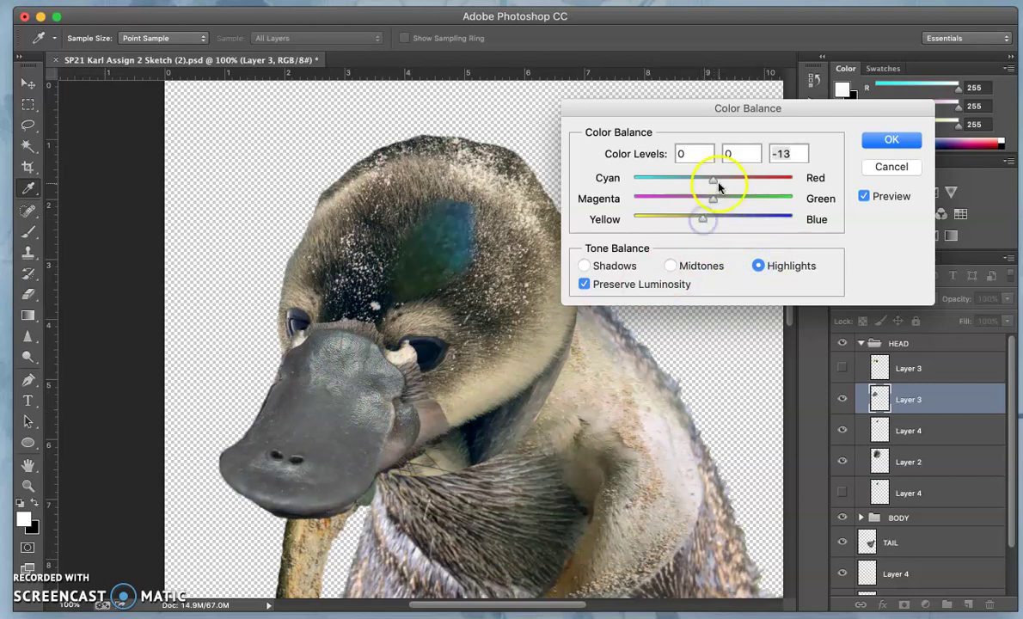
left_click_drag(712, 177, 717, 220)
left_click(582, 267)
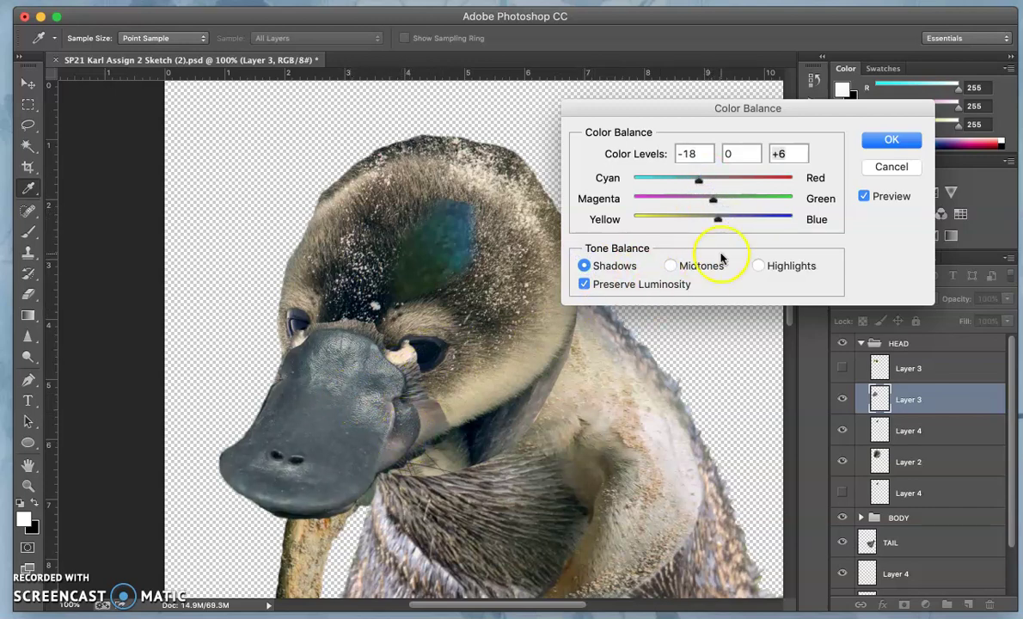
left_click_drag(701, 183, 700, 182)
left_click(908, 136)
key("e")
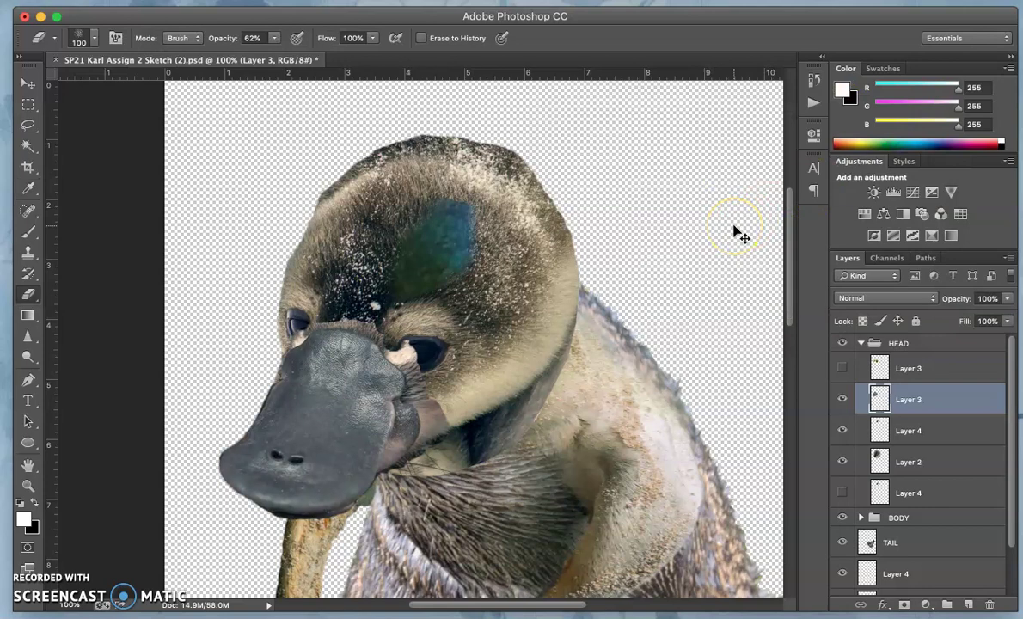
Step: Erase the leftover edge under the bill where it meets the neck, then zoom to check
mouse_move(463, 448)
left_mouse_down()
mouse_move(434, 418)
mouse_move(401, 438)
mouse_move(398, 398)
mouse_move(388, 445)
mouse_move(353, 486)
mouse_move(381, 427)
mouse_move(380, 369)
mouse_move(355, 352)
mouse_move(422, 392)
mouse_move(427, 424)
mouse_move(409, 375)
mouse_move(404, 440)
mouse_move(376, 419)
mouse_move(314, 450)
mouse_move(324, 412)
mouse_move(232, 484)
mouse_move(404, 473)
left_mouse_up()
scroll(473, 335, "down", 5)
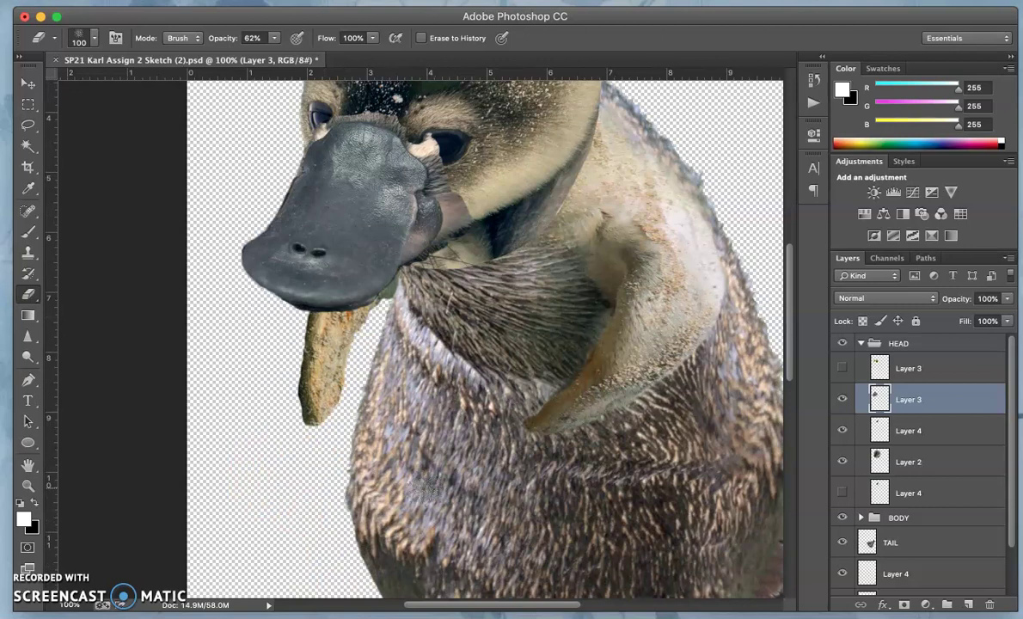
scroll(432, 496, "down", 1)
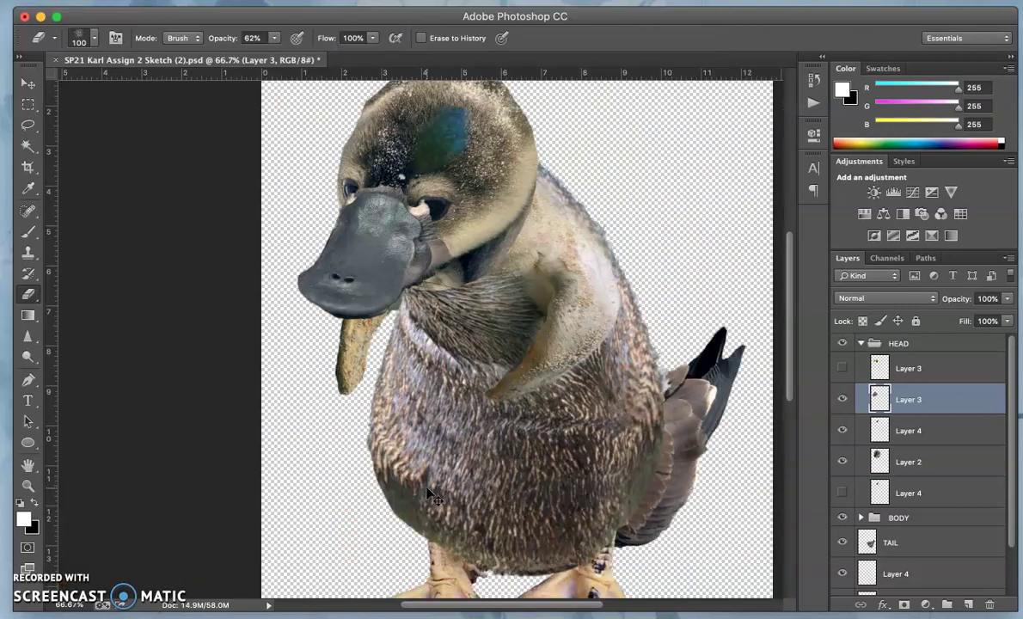
scroll(431, 496, "up", 1)
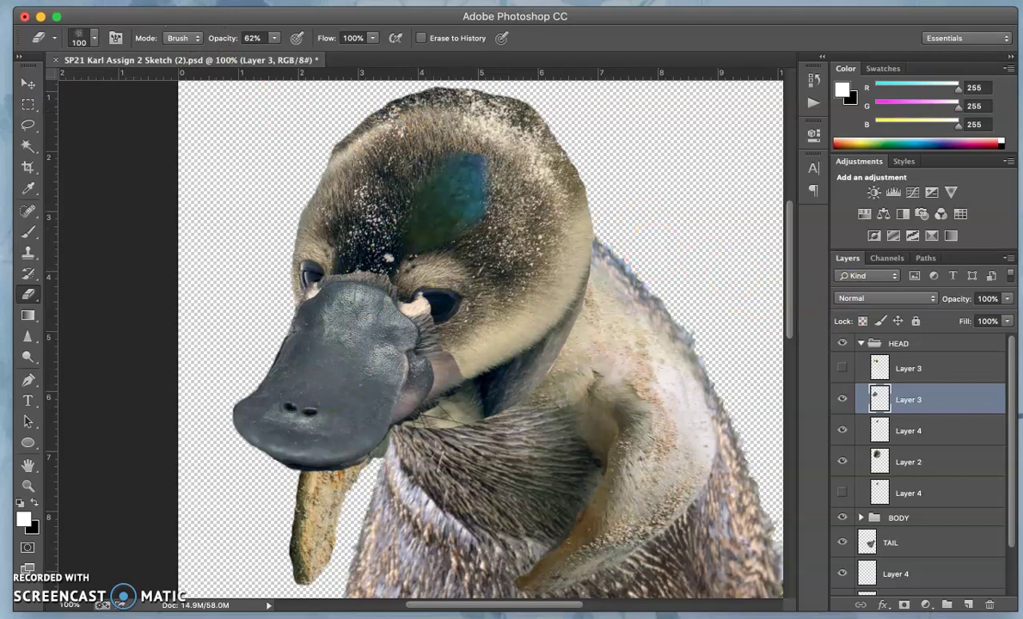
Step: Apply Hue/Saturation to the bill with Hue +9, Saturation +32 and Lightness -2
left_click(209, 0)
mouse_move(214, 33)
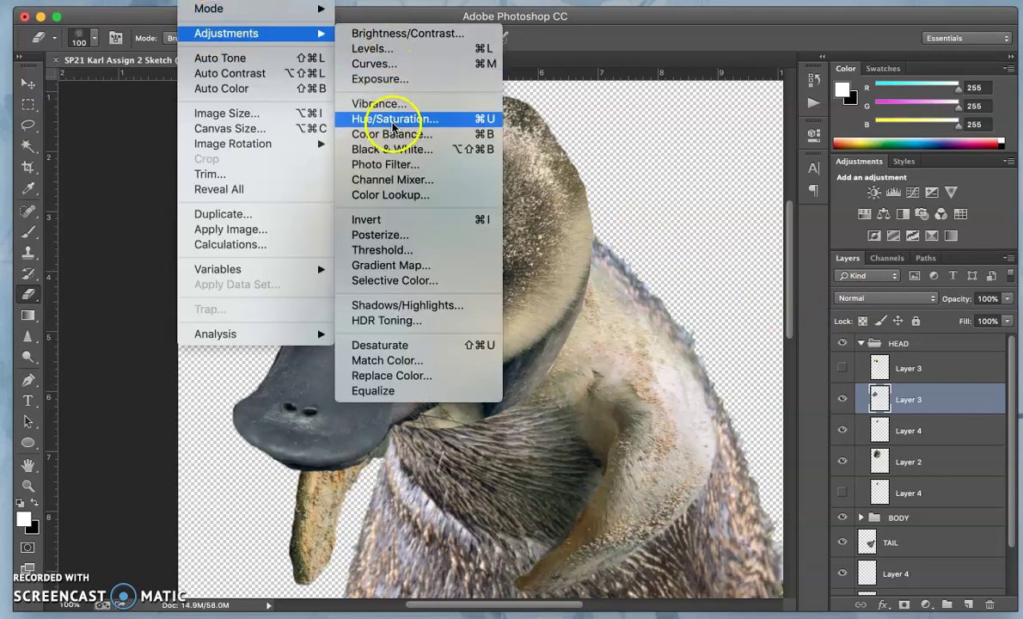
left_click(370, 115)
mouse_move(737, 244)
left_mouse_down()
mouse_move(763, 250)
mouse_move(712, 252)
mouse_move(743, 249)
left_mouse_up()
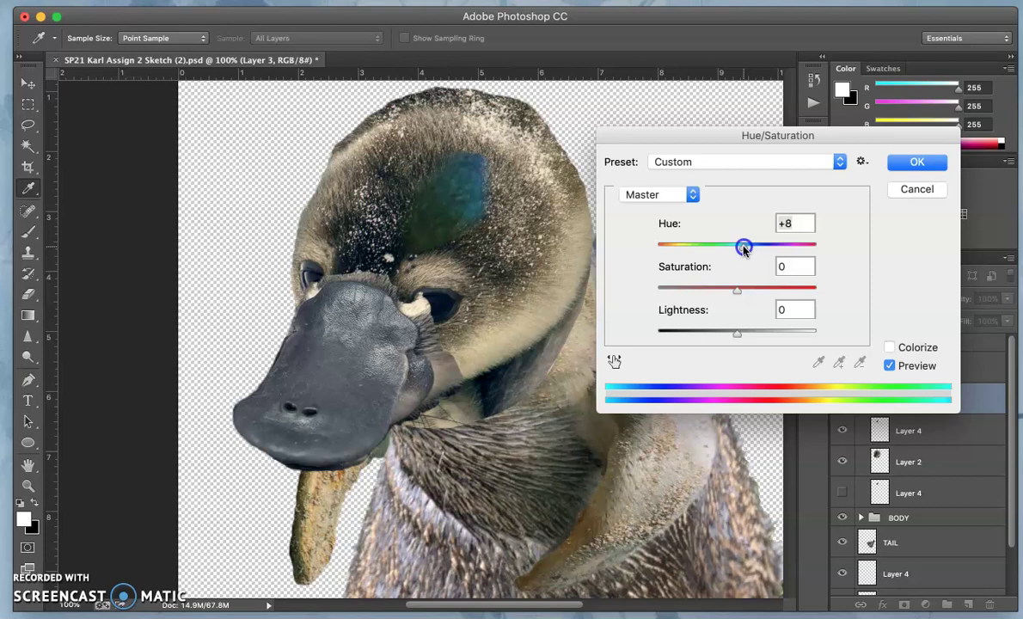
left_click_drag(737, 291, 768, 293)
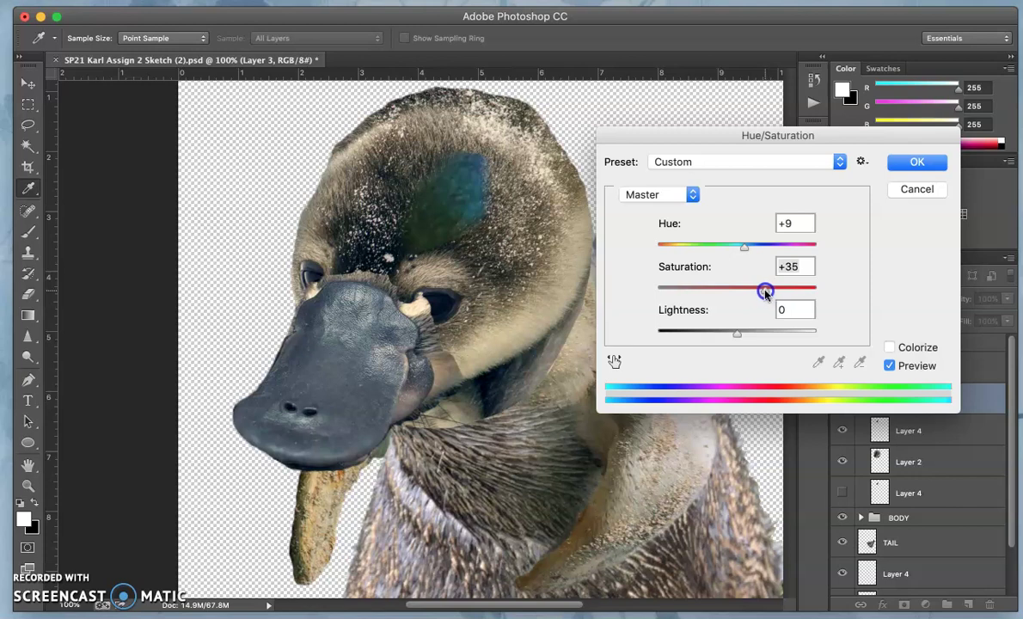
left_click_drag(765, 293, 762, 291)
mouse_move(736, 339)
left_mouse_down()
mouse_move(744, 337)
mouse_move(733, 339)
left_mouse_up()
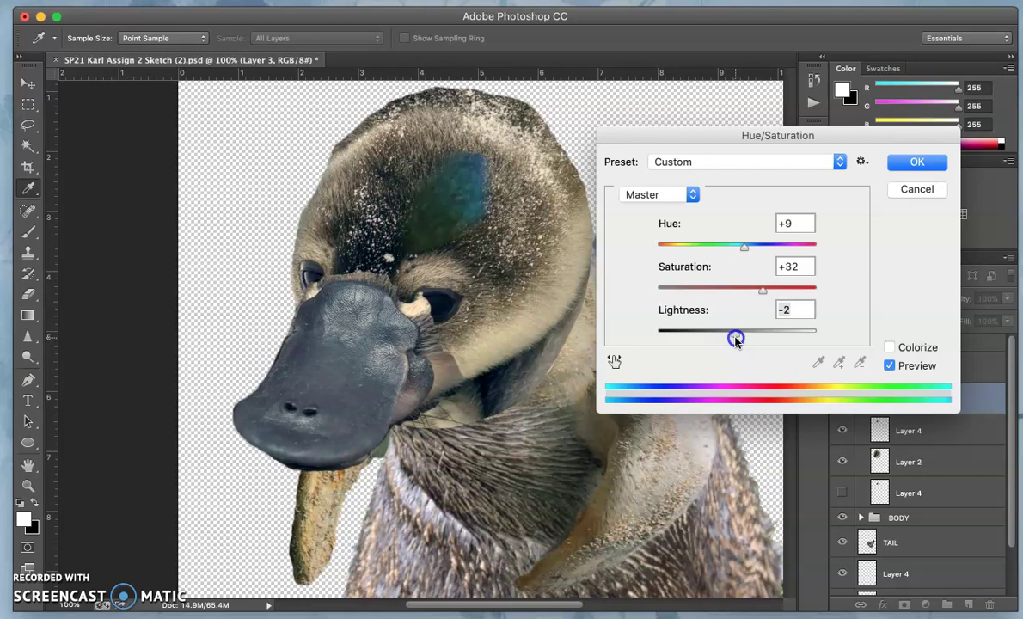
left_click(917, 163)
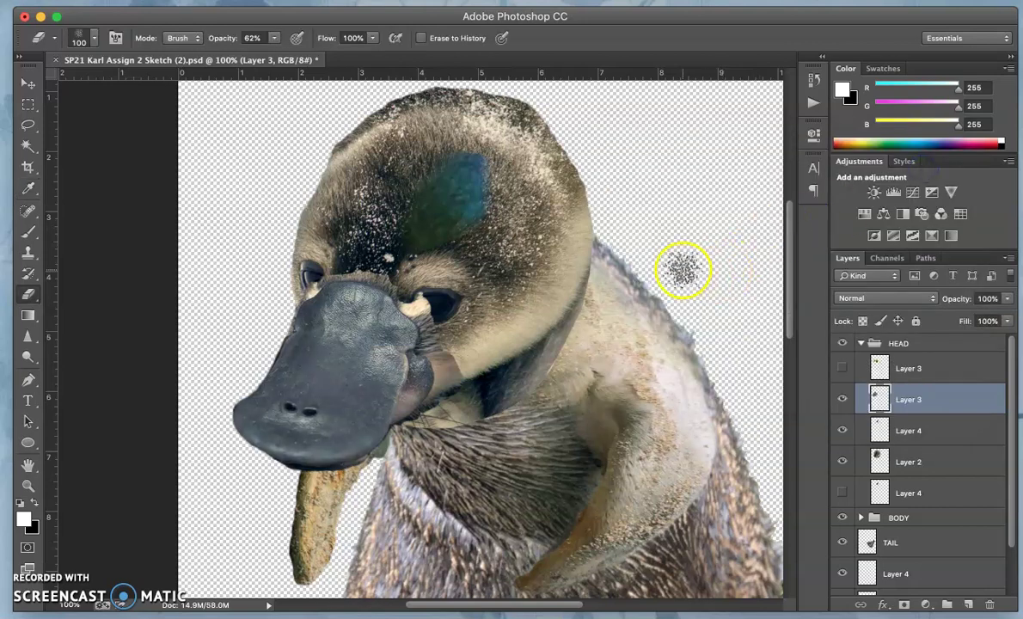
Step: Compare the frog-eye and bill layers, select the frog eyes, and erase speckles atop the head
left_click(843, 369)
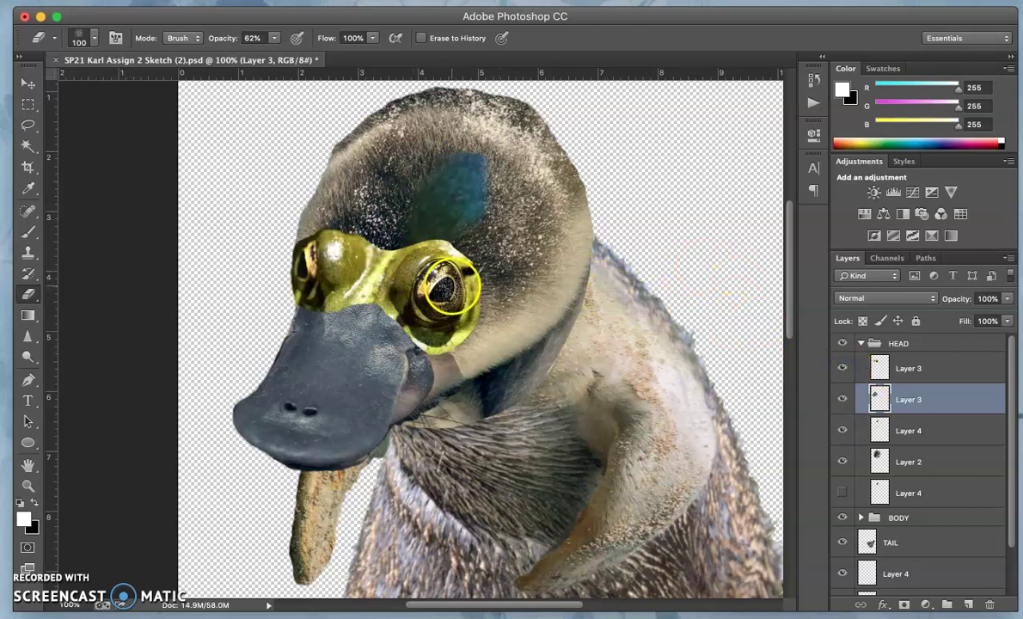
left_click(843, 399)
left_click(843, 400)
left_click(904, 368)
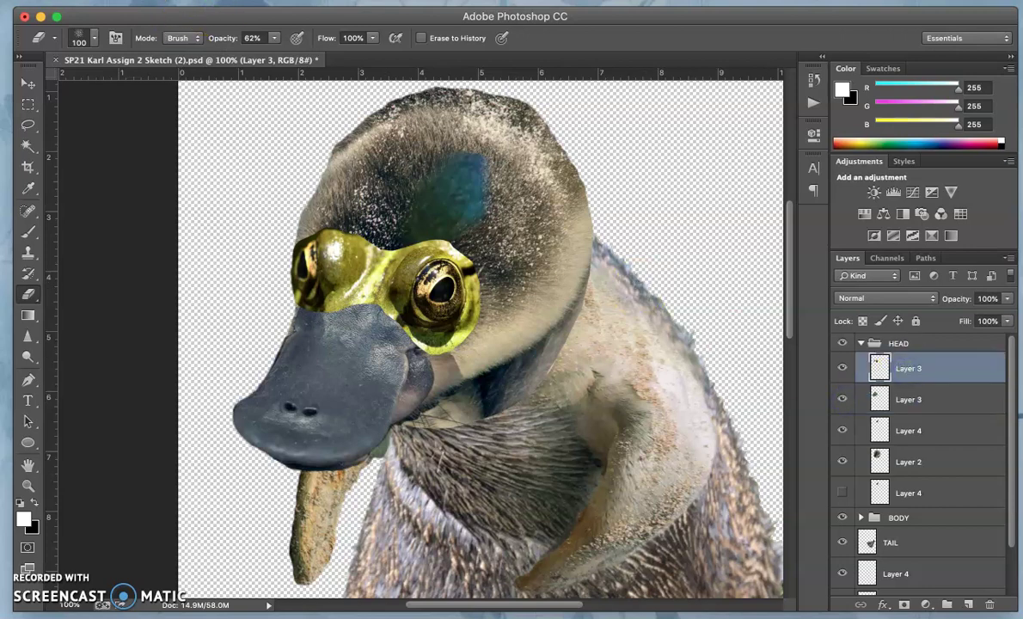
left_click(842, 371)
left_click(842, 371)
left_click(359, 106)
Step: Apply Levels to the frog-eye patch with midtones 1.32 and output range 5 to 237
left_click(148, 1)
mouse_move(216, 33)
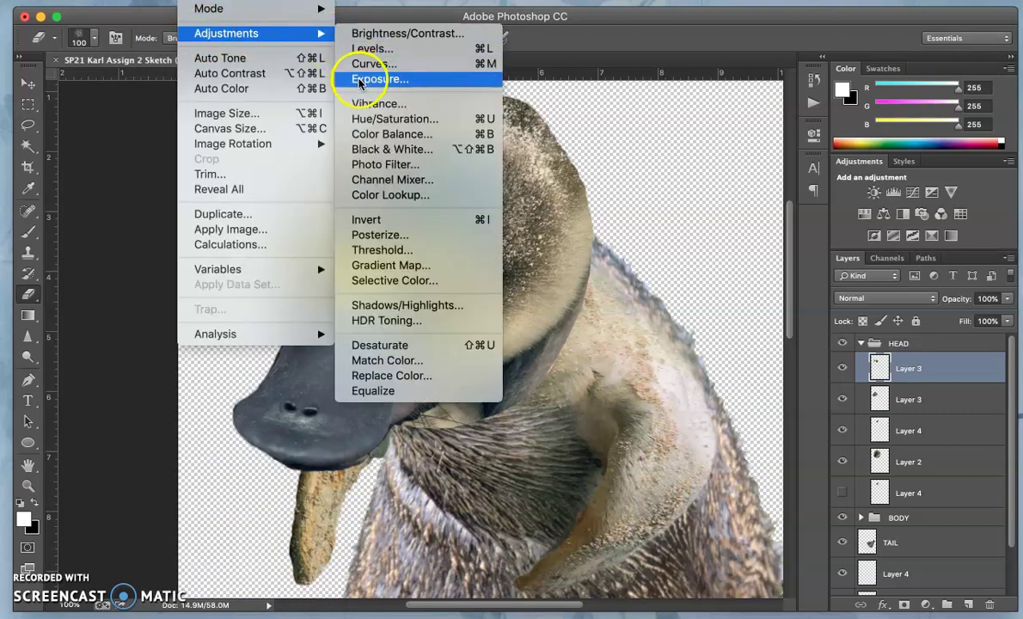
left_click(361, 48)
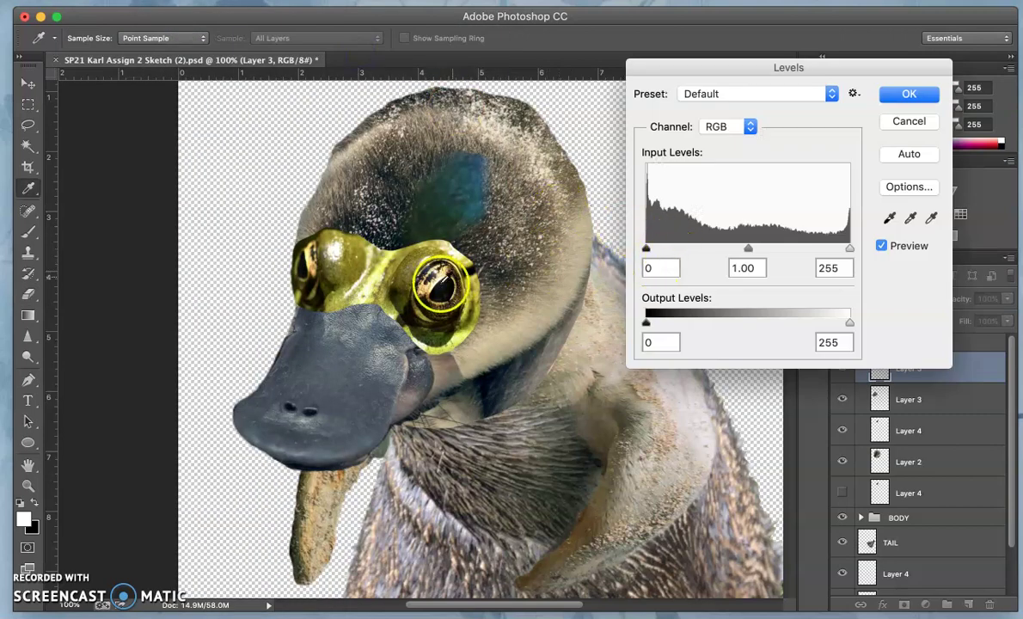
left_click(749, 249)
left_click_drag(749, 248, 728, 249)
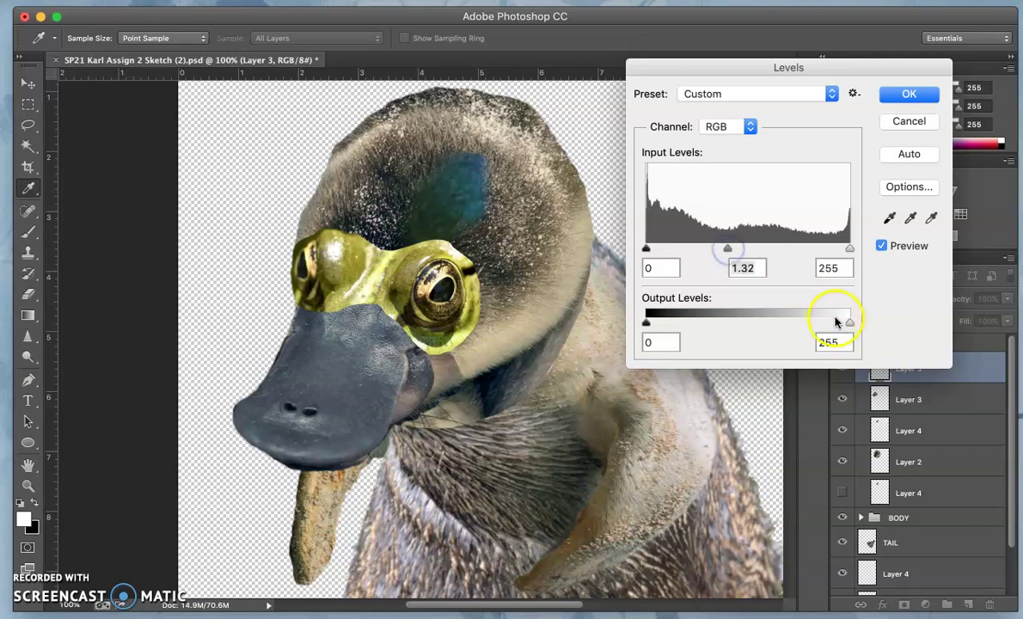
left_click_drag(849, 324, 834, 325)
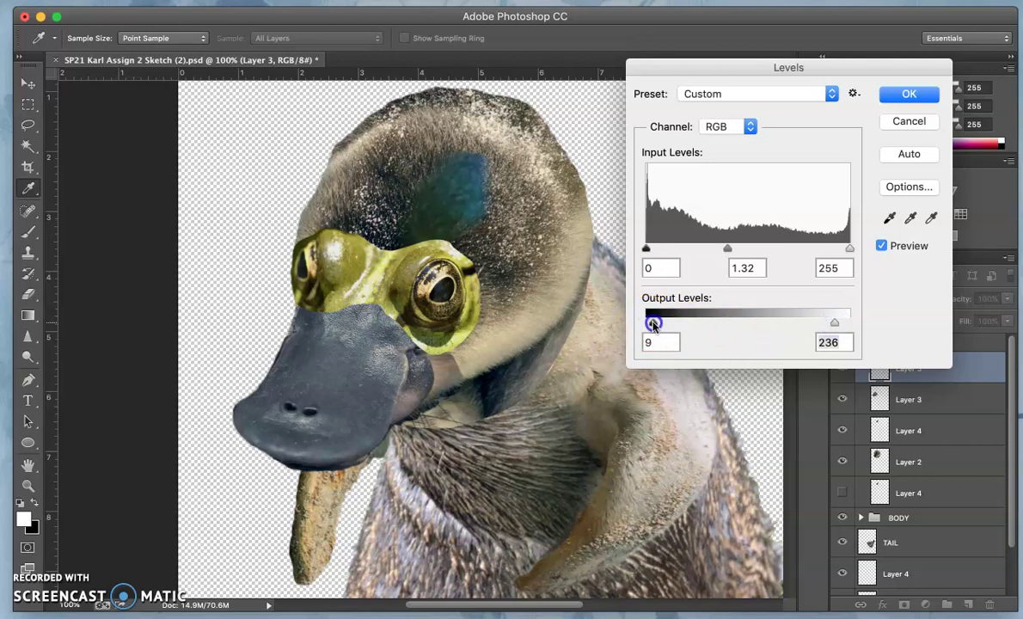
left_click_drag(653, 324, 650, 324)
left_click_drag(833, 325, 836, 325)
left_click(907, 95)
left_click(301, 80)
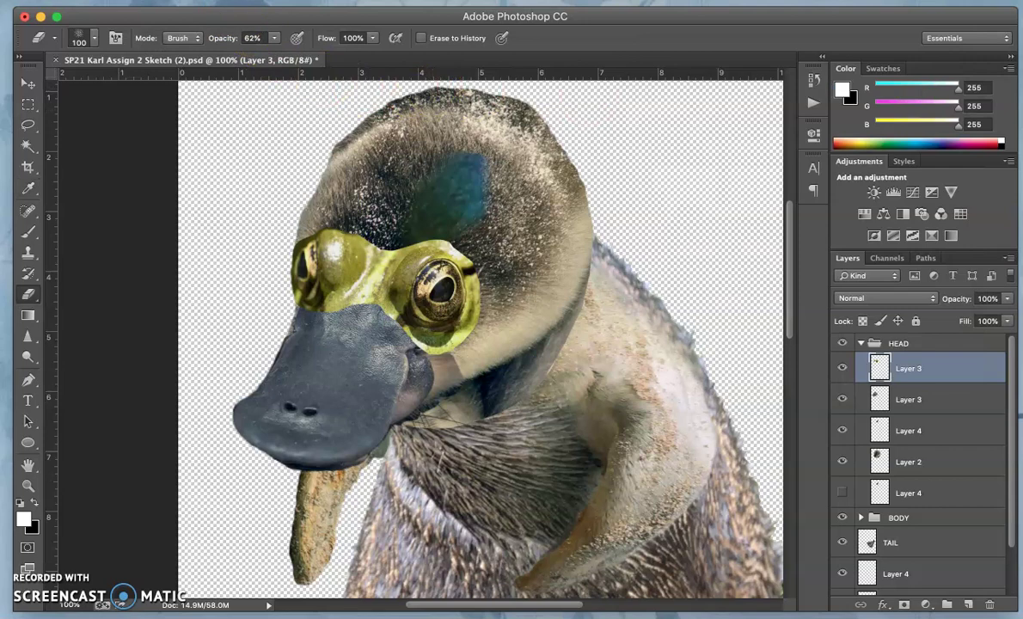
Step: Use Color Balance to shift the eye patch's midtones toward magenta, red and yellow
left_click(200, 1)
mouse_move(226, 33)
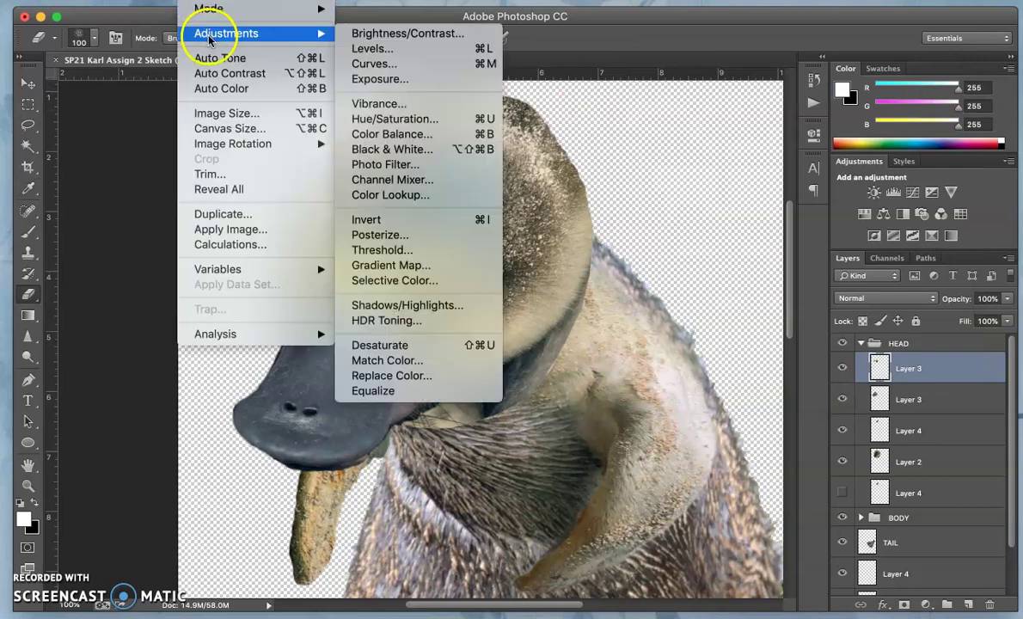
left_click(391, 134)
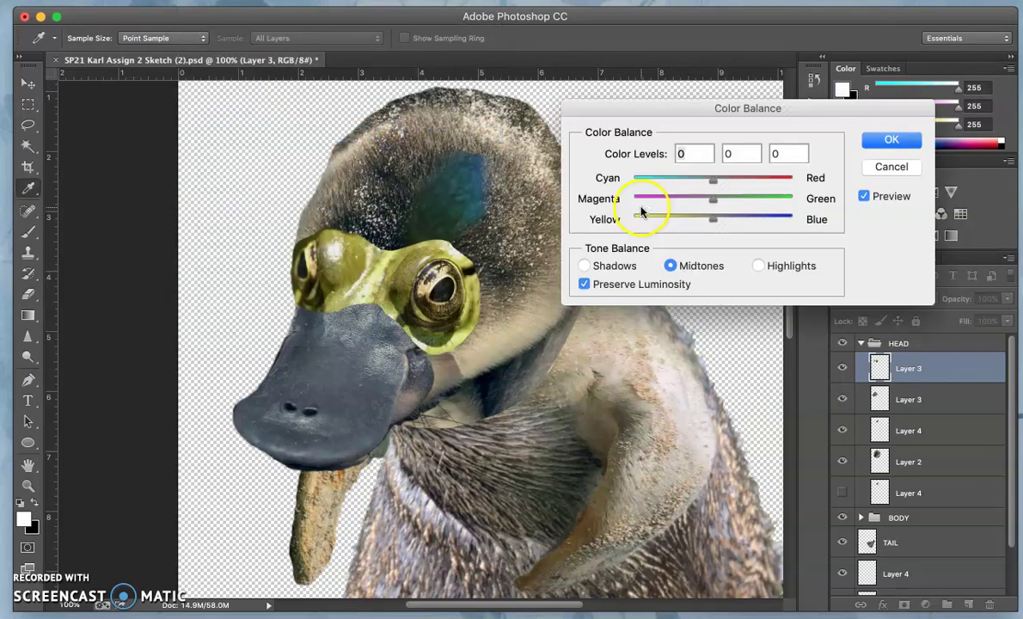
left_click_drag(712, 203, 726, 176)
left_click(713, 218)
left_click_drag(713, 220, 694, 219)
Step: Warm the eye patch's highlights toward red, set shadows to -46, -13, +9, and apply
left_click(760, 266)
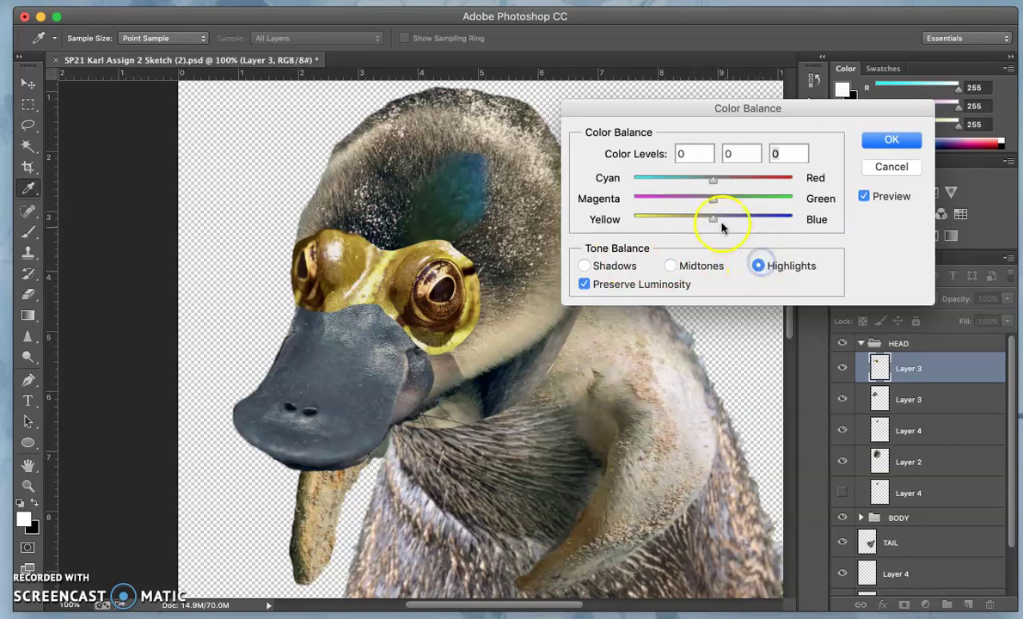
left_click_drag(714, 182, 782, 219)
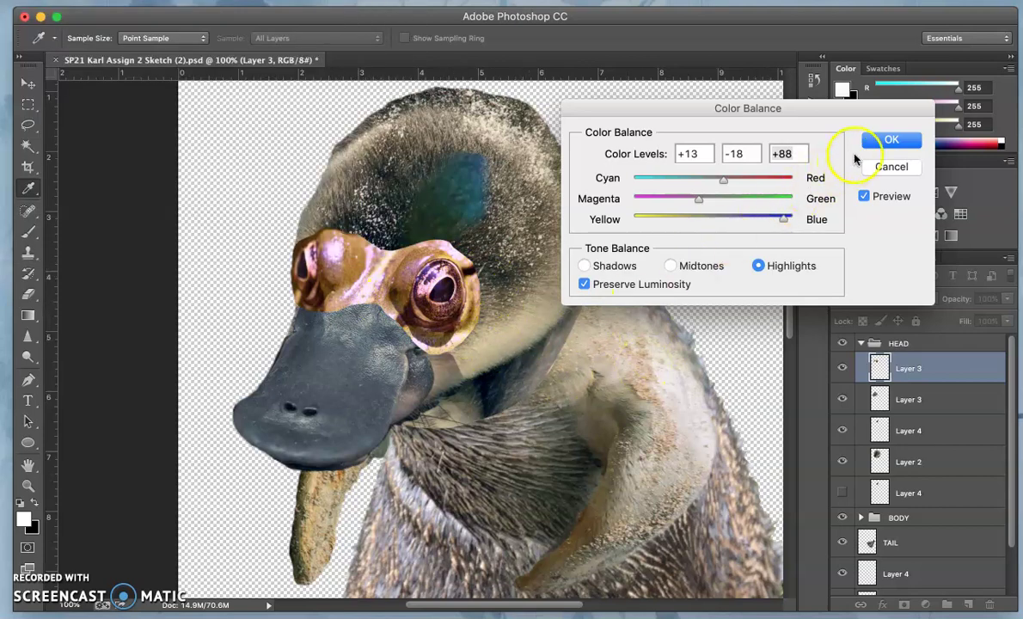
left_click(583, 265)
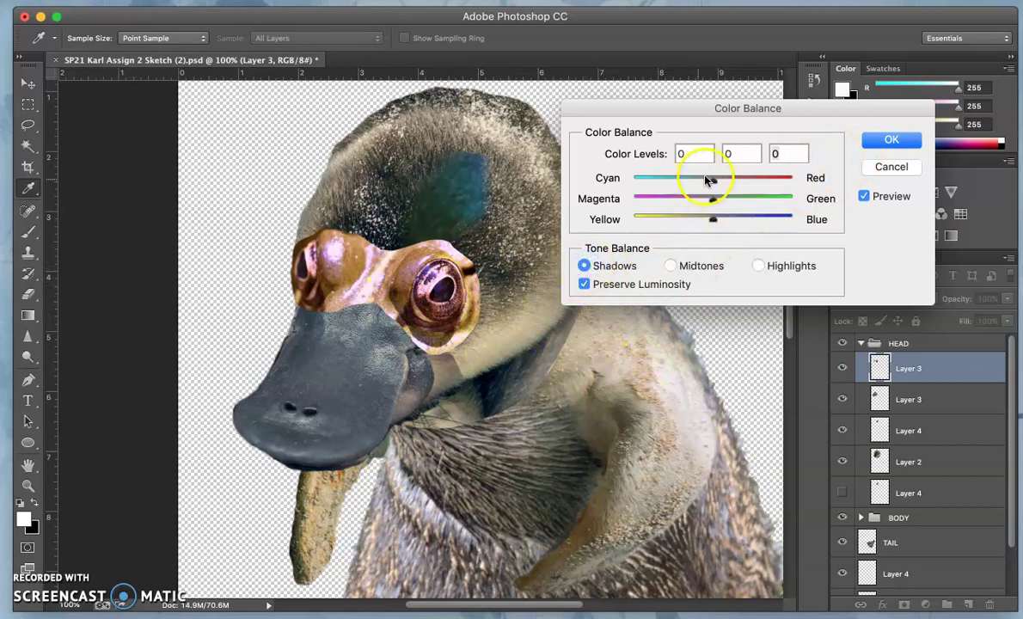
left_click_drag(709, 179, 677, 184)
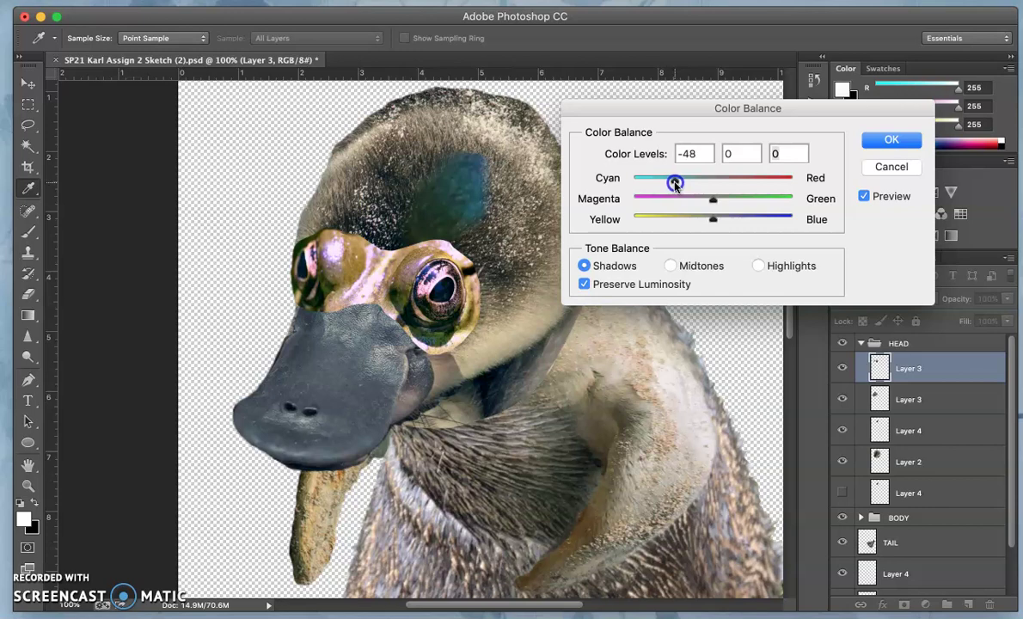
left_click_drag(674, 183, 677, 182)
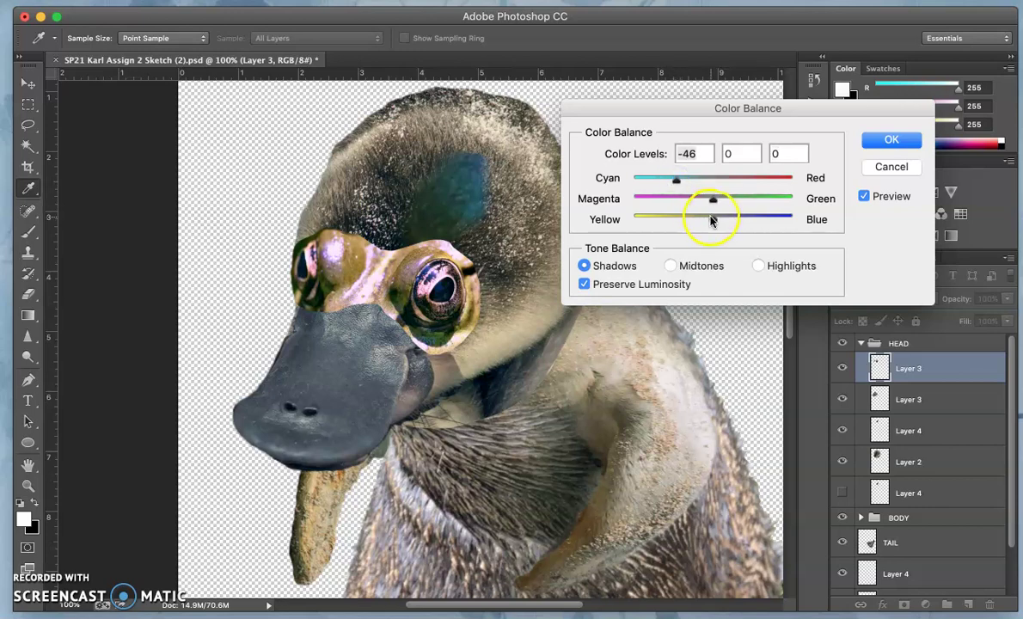
mouse_move(711, 219)
left_mouse_down()
mouse_move(693, 221)
mouse_move(724, 219)
mouse_move(703, 202)
left_mouse_up()
left_click(876, 142)
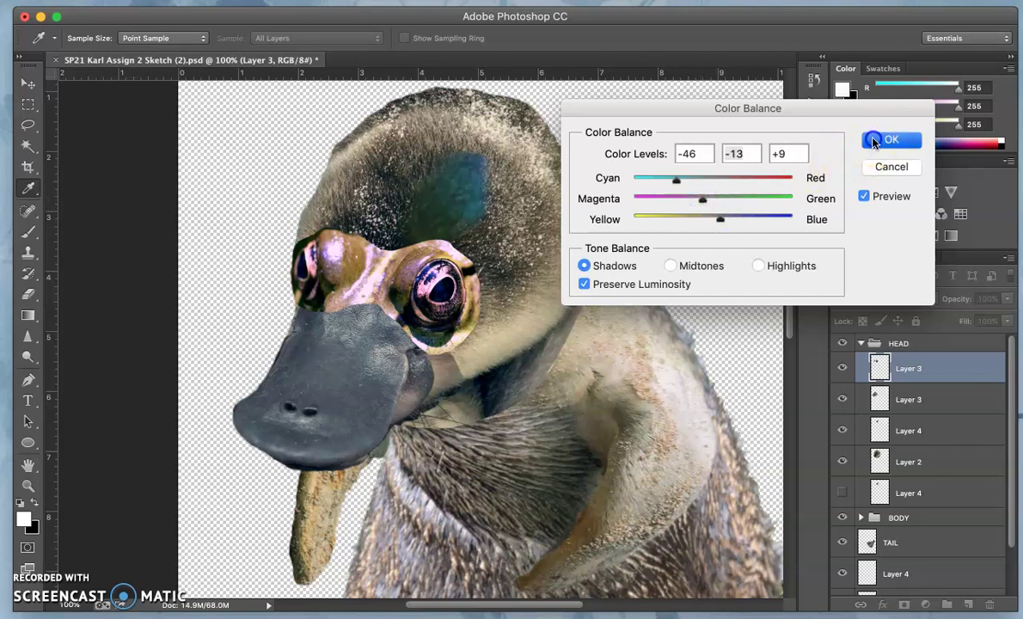
Step: Compare the eye patch before and after recolouring, and erase part of the eye layer over the neck
key("e")
key("ctrl+z")
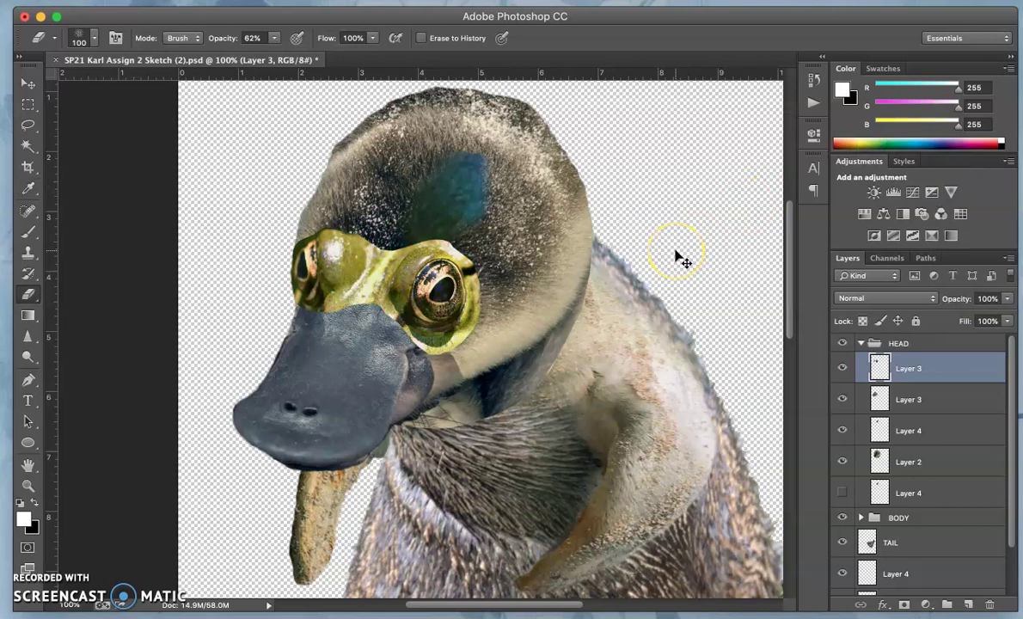
key("ctrl+z")
key("ctrl+z")
key("ctrl+z")
left_click_drag(507, 310, 520, 324)
scroll(524, 327, "down", 2)
scroll(524, 326, "down", 5)
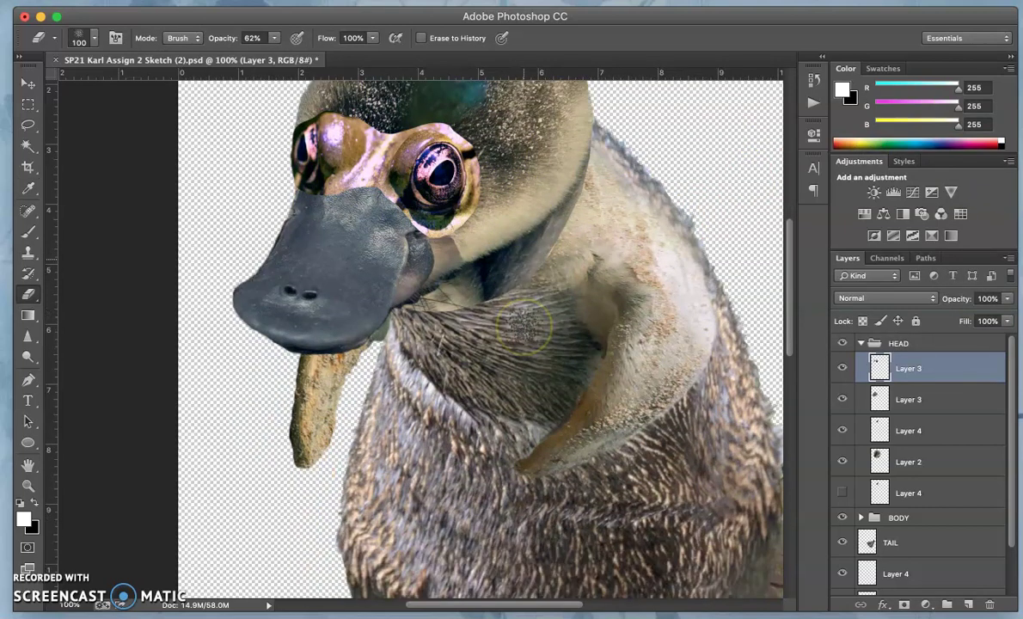
scroll(516, 320, "up", 4)
scroll(516, 320, "right", 1)
key("ctrl+z")
Step: Apply Levels to the eye patch with midtones 1.20 and output white 219
left_click(206, 2)
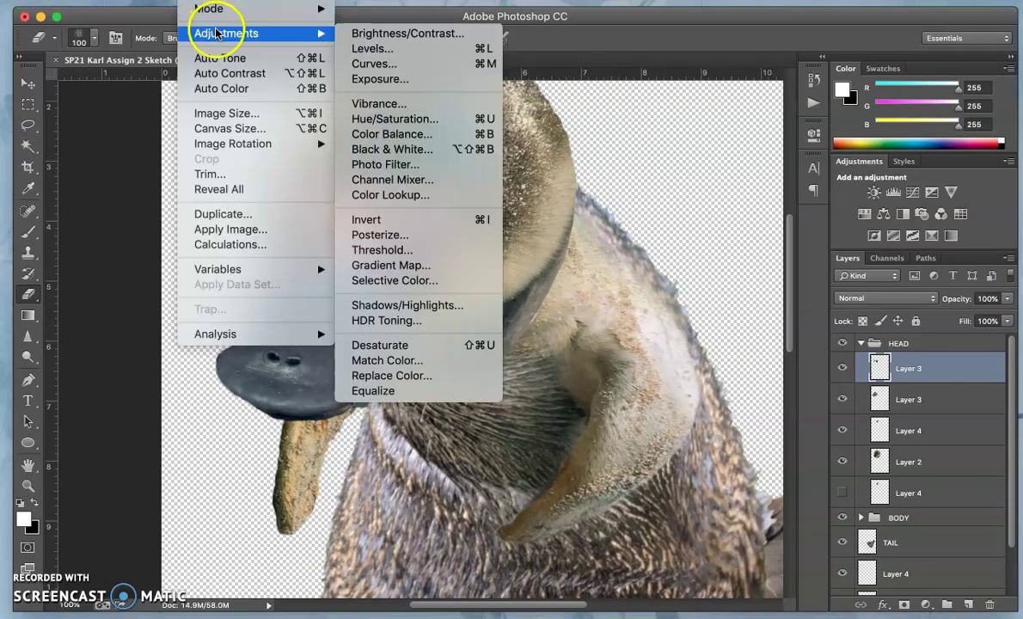
mouse_move(324, 40)
left_click(369, 48)
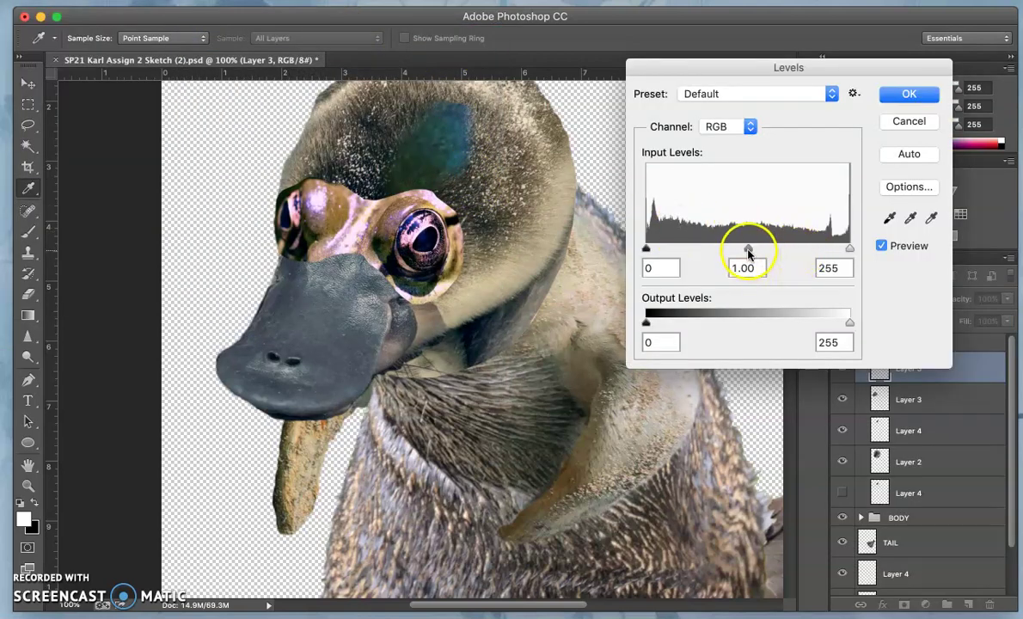
left_click_drag(747, 251, 739, 250)
left_click_drag(849, 323, 823, 324)
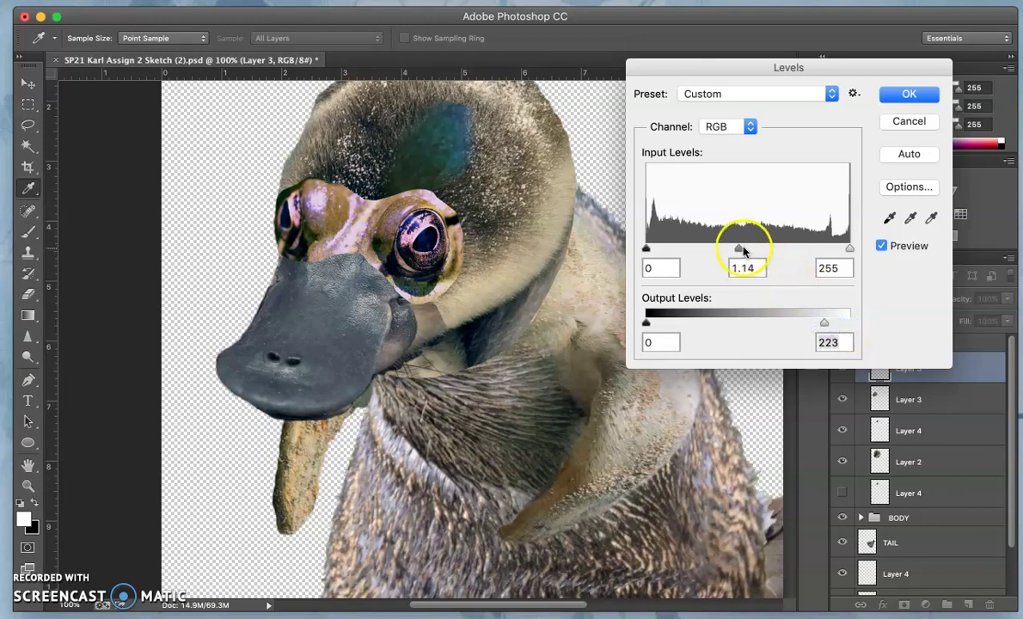
left_click_drag(740, 249, 733, 249)
mouse_move(824, 322)
left_mouse_down()
mouse_move(801, 324)
mouse_move(817, 321)
left_mouse_up()
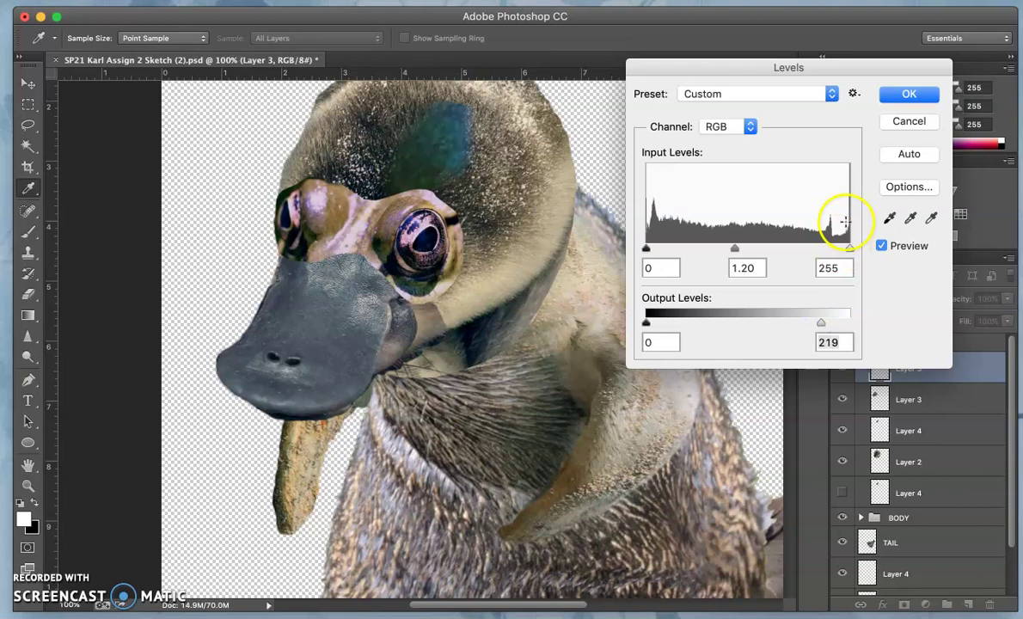
left_click(909, 92)
key("e")
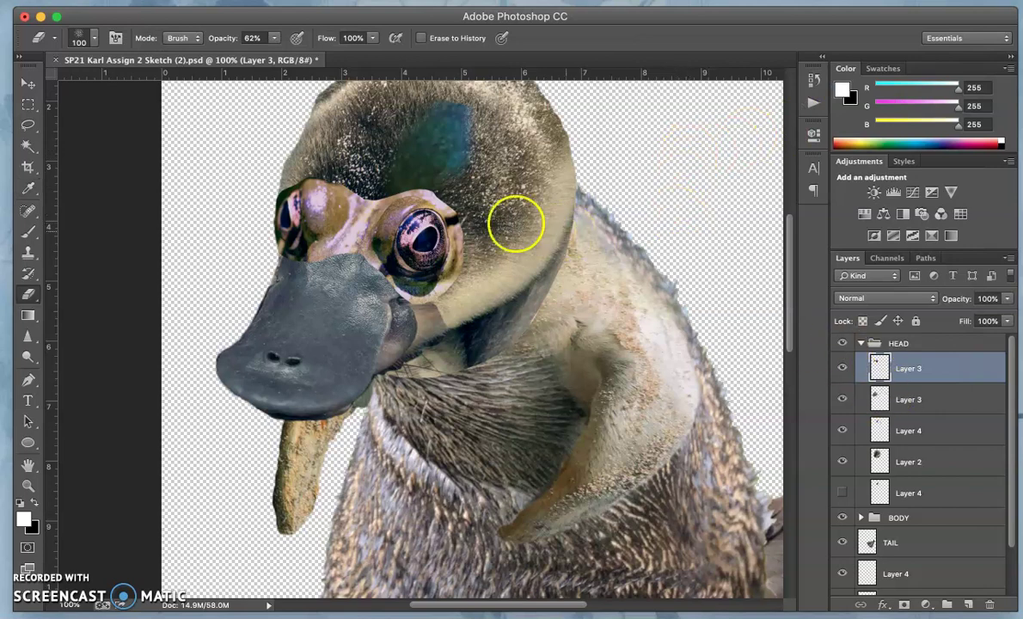
Step: Apply Hue/Saturation to the eye patch with Saturation +16, Hue -7 and Lightness +2
left_click(197, 0)
mouse_move(226, 33)
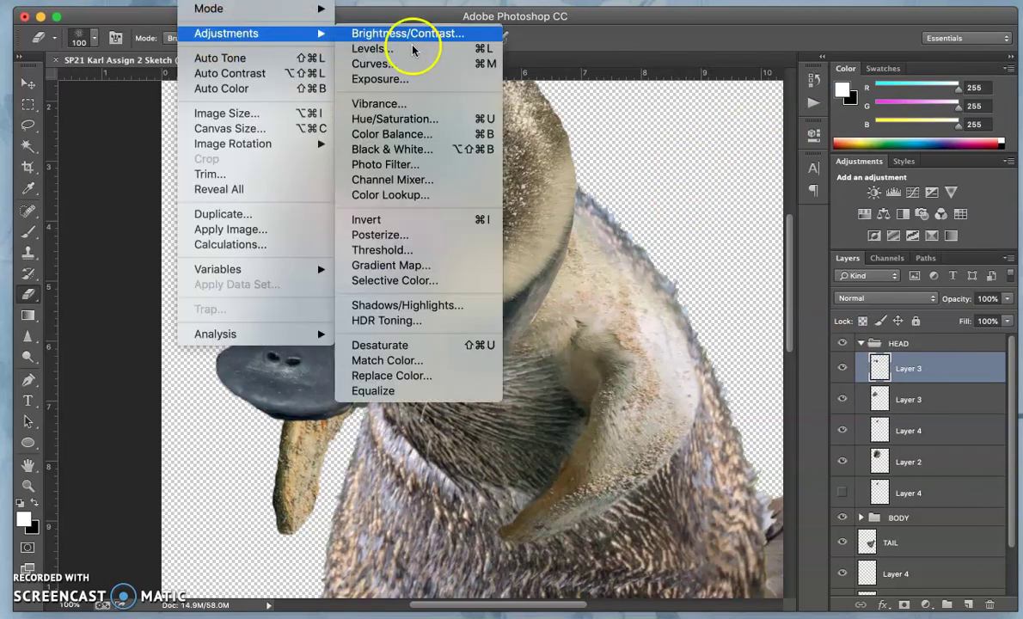
left_click(410, 118)
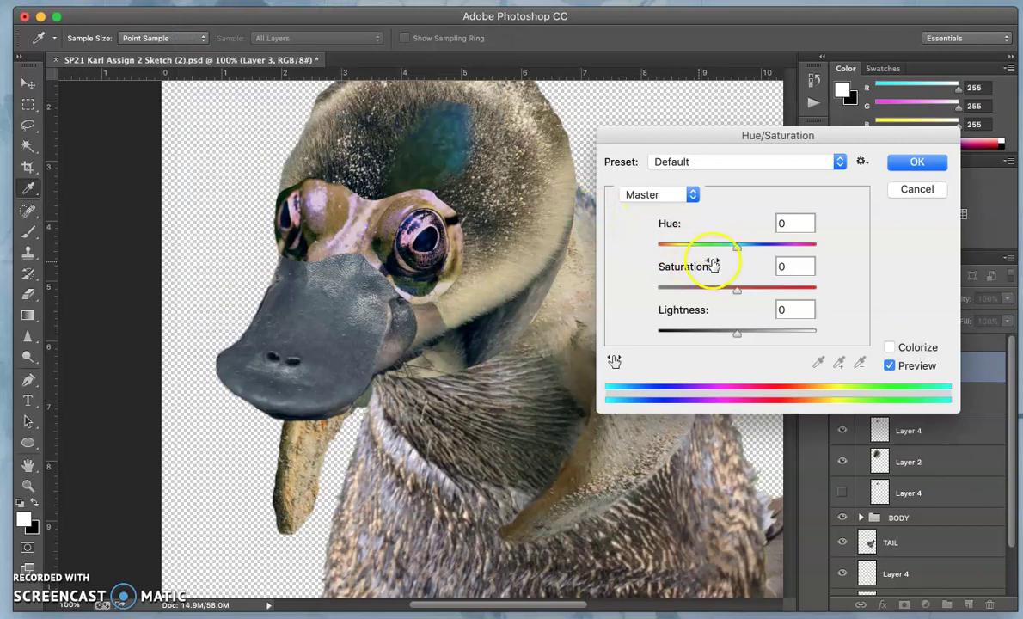
mouse_move(737, 293)
left_mouse_down()
mouse_move(759, 293)
mouse_move(750, 293)
left_mouse_up()
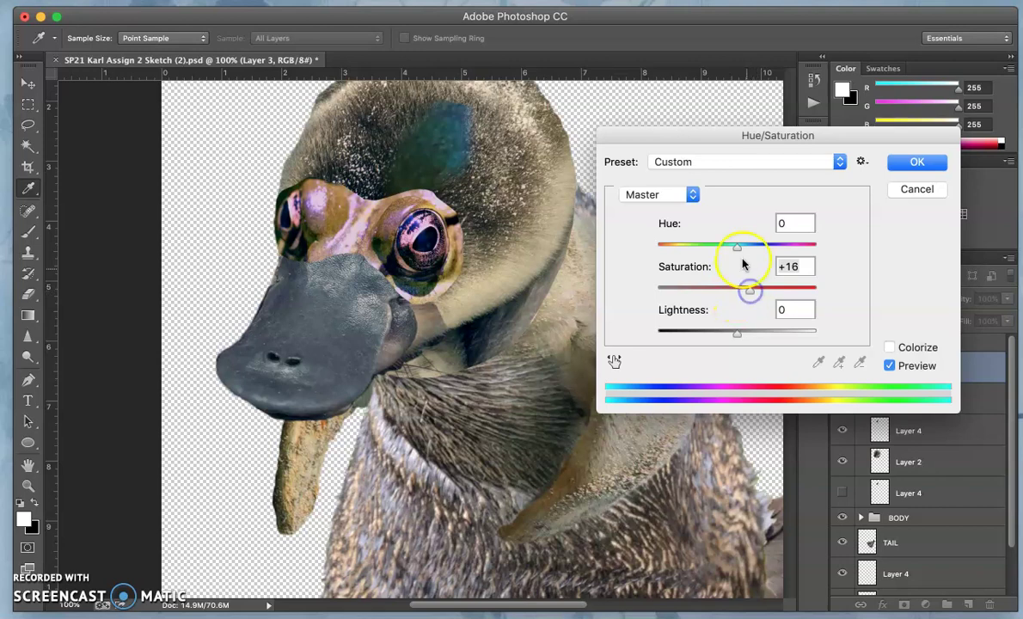
mouse_move(737, 247)
left_mouse_down()
mouse_move(745, 250)
mouse_move(732, 252)
left_mouse_up()
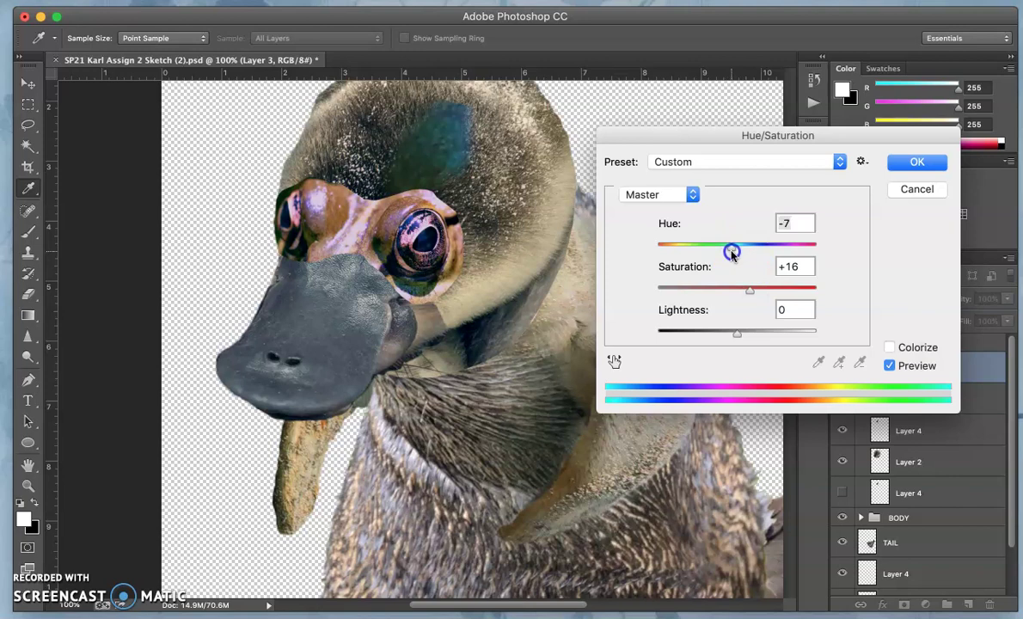
left_click_drag(732, 253, 731, 251)
left_click_drag(737, 334, 744, 333)
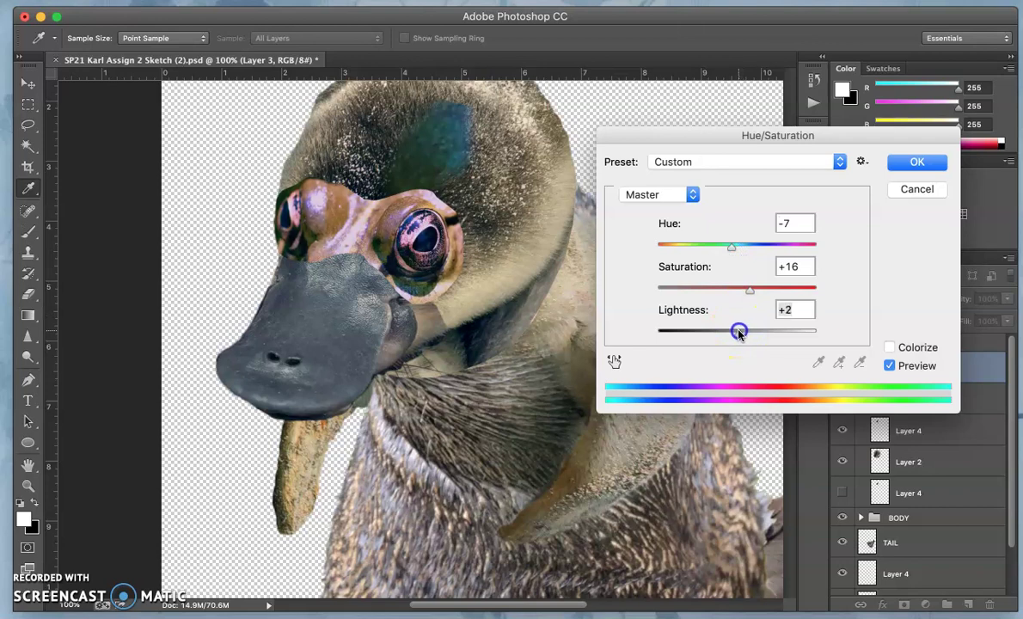
left_click_drag(740, 327, 740, 328)
left_click(916, 162)
Step: Zoom to 66.7% on the head, erase speckles beside it, and select the Layer 3 eye layer
key("e")
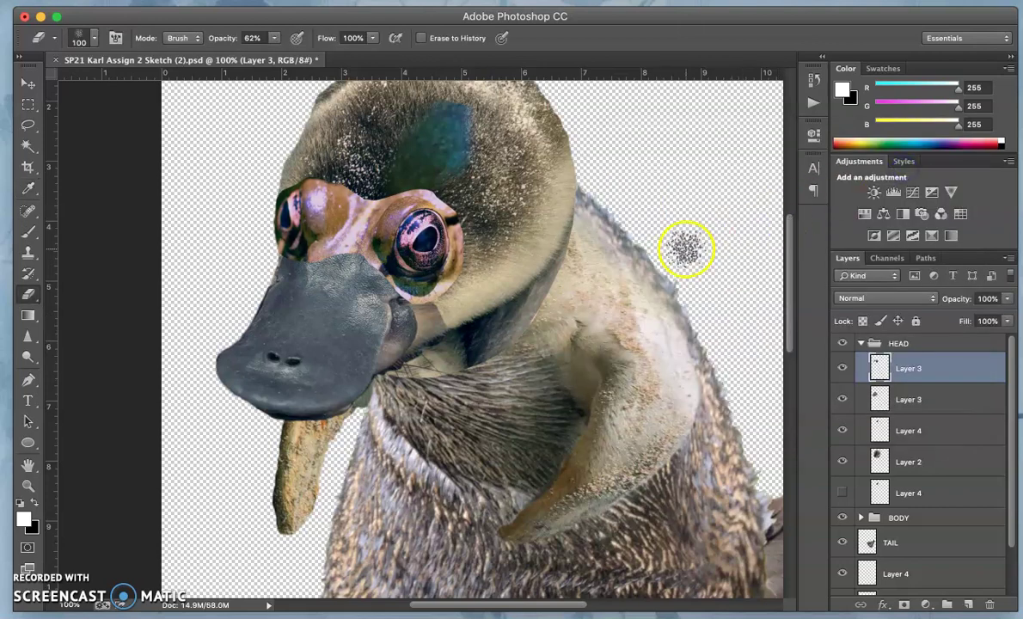
key("ctrl+minus")
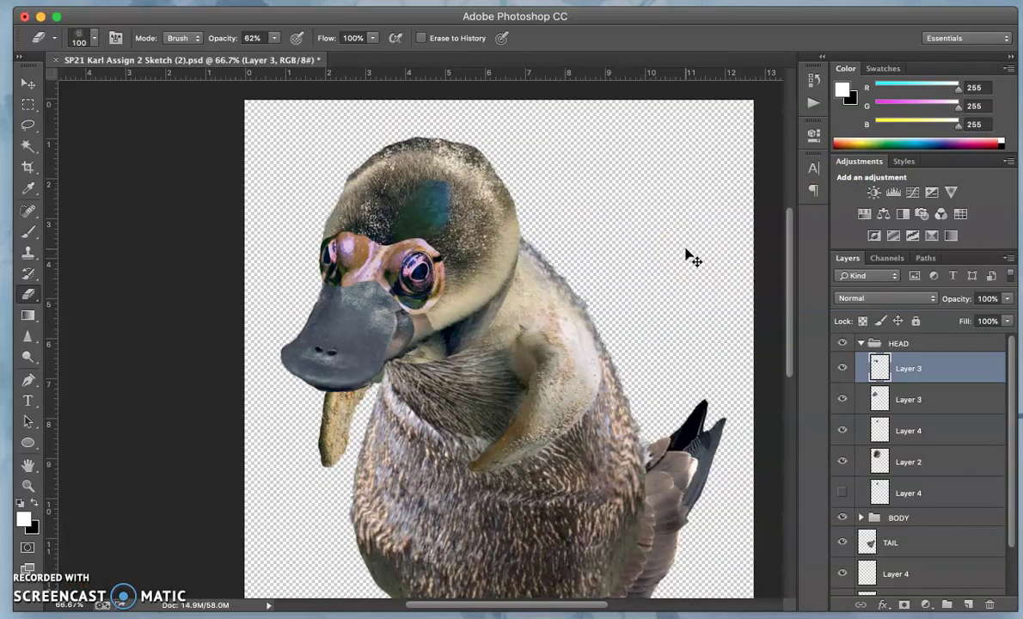
key("ctrl+minus")
key("ctrl+plus")
key("ctrl+plus")
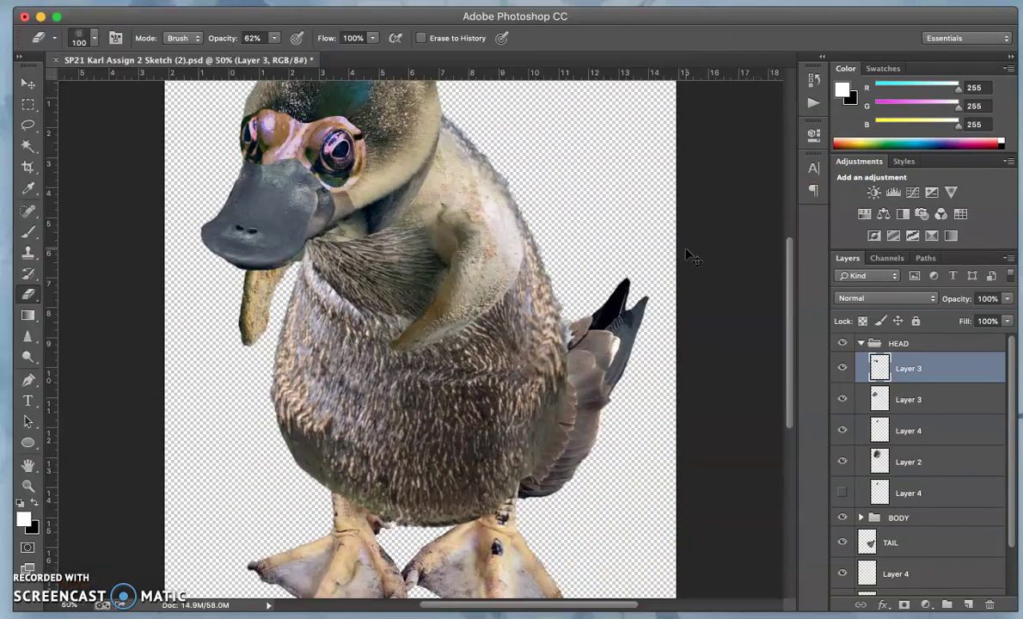
left_click(584, 188, "ctrl")
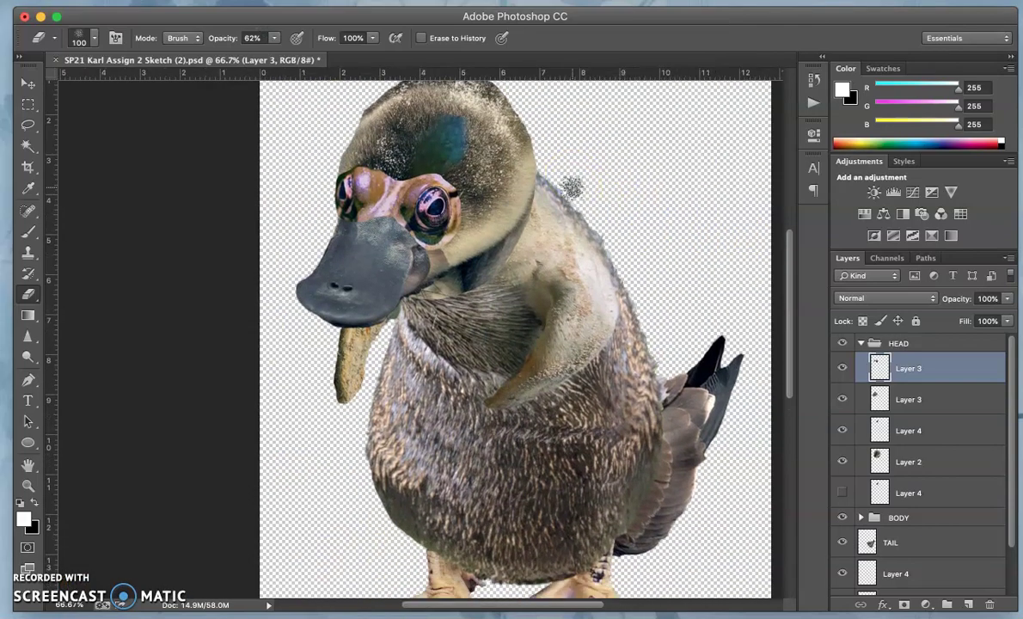
mouse_move(571, 184)
left_mouse_down()
mouse_move(595, 215)
mouse_move(460, 197)
mouse_move(552, 305)
mouse_move(513, 237)
mouse_move(422, 182)
left_mouse_up()
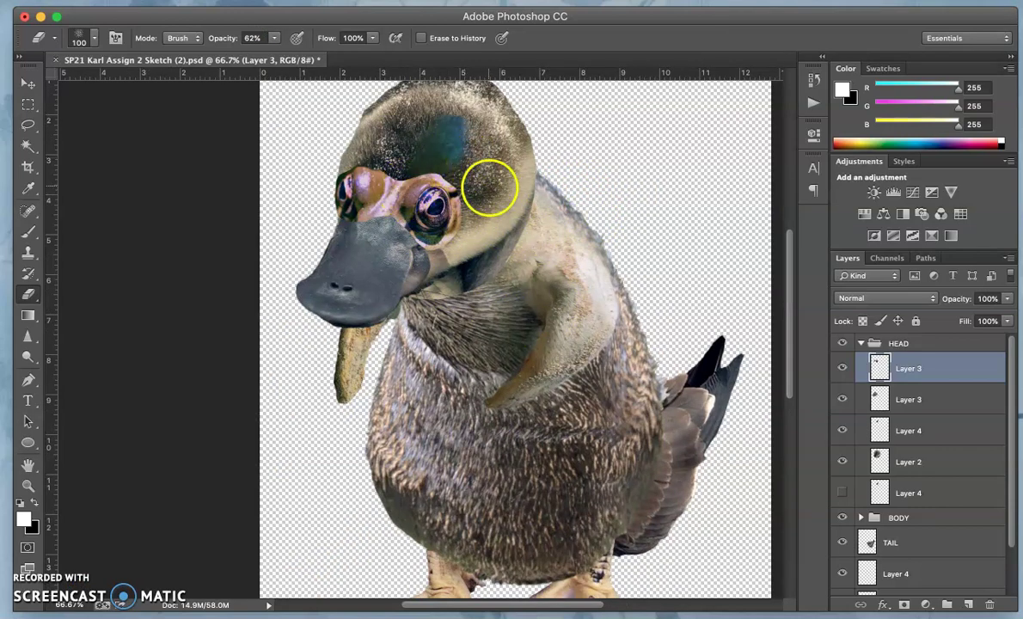
left_click(843, 367)
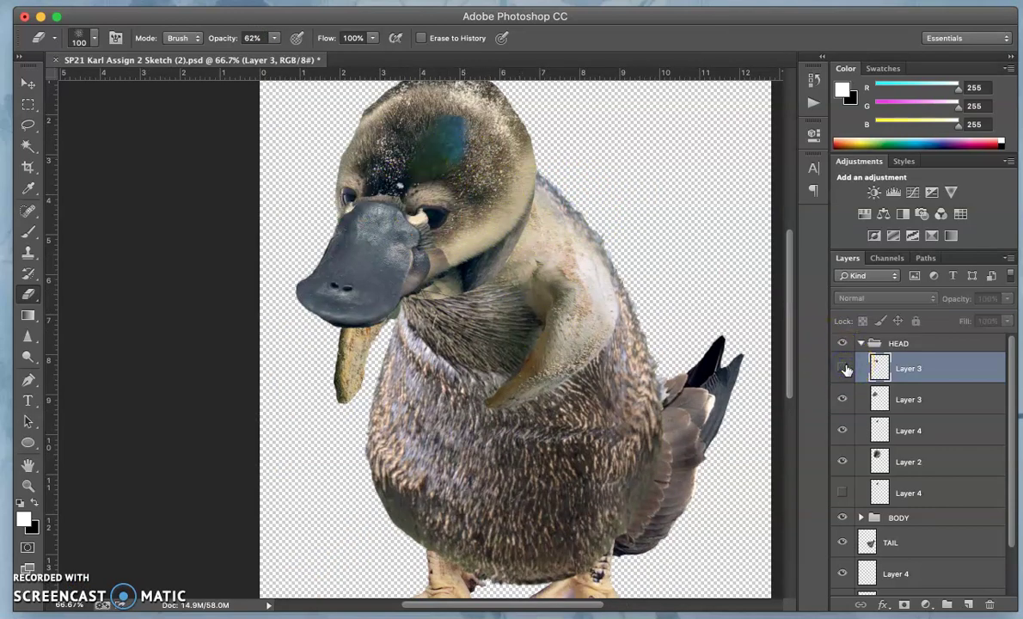
left_click(843, 367)
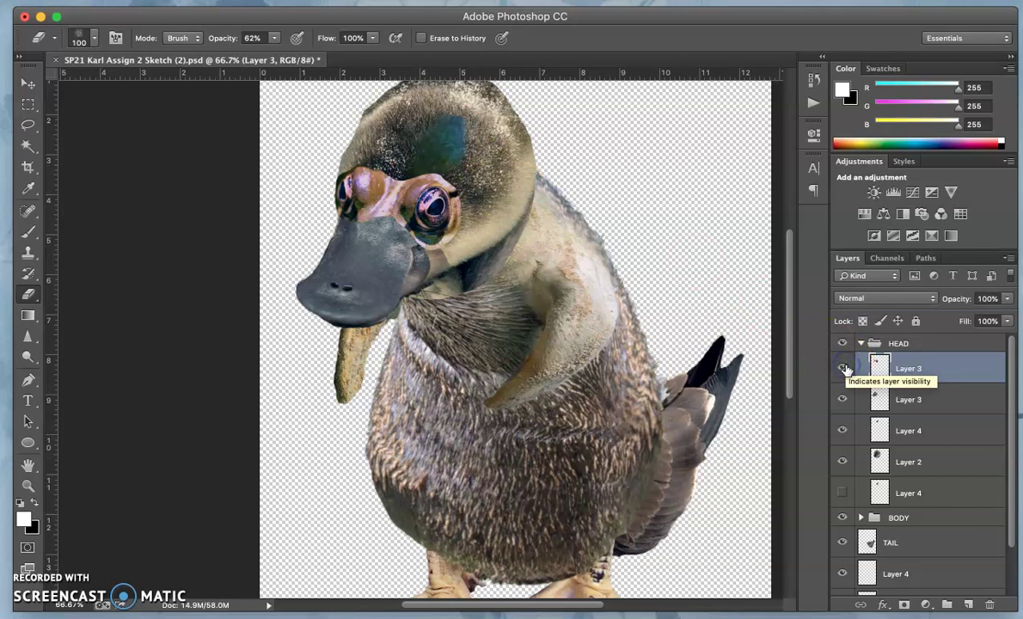
left_click(879, 368)
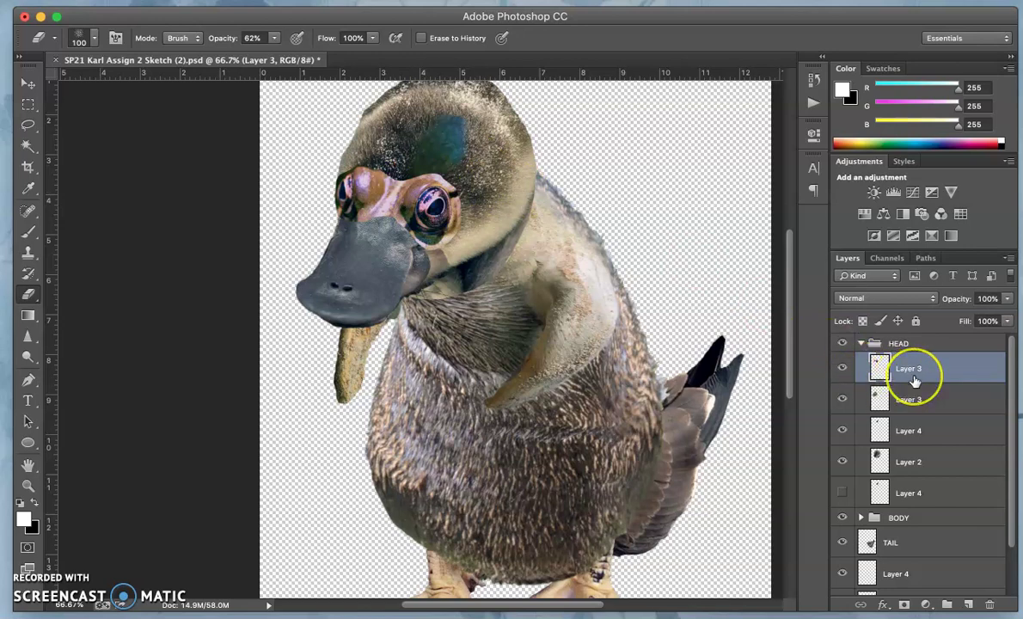
Step: Distort the frog eyes by pulling both top corners to stretch and tilt them over the head
key("ctrl+t")
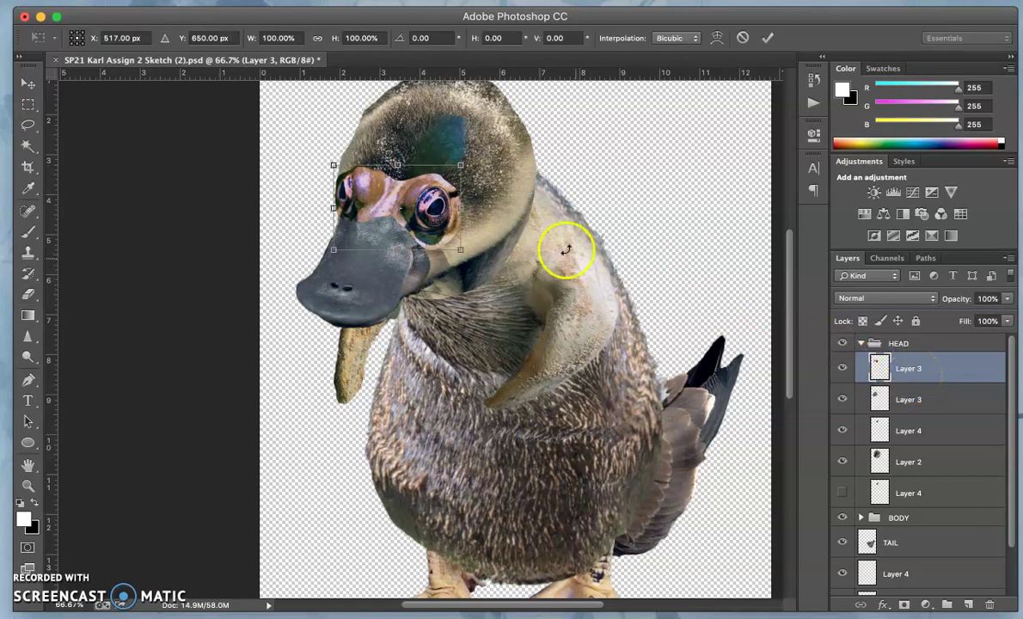
right_click(434, 203)
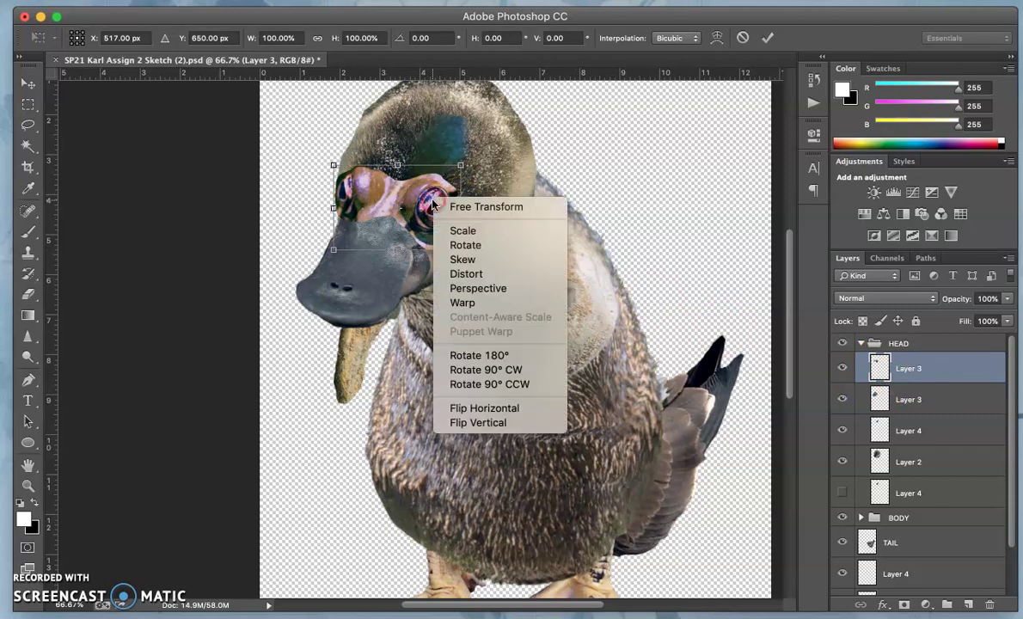
left_click(464, 273)
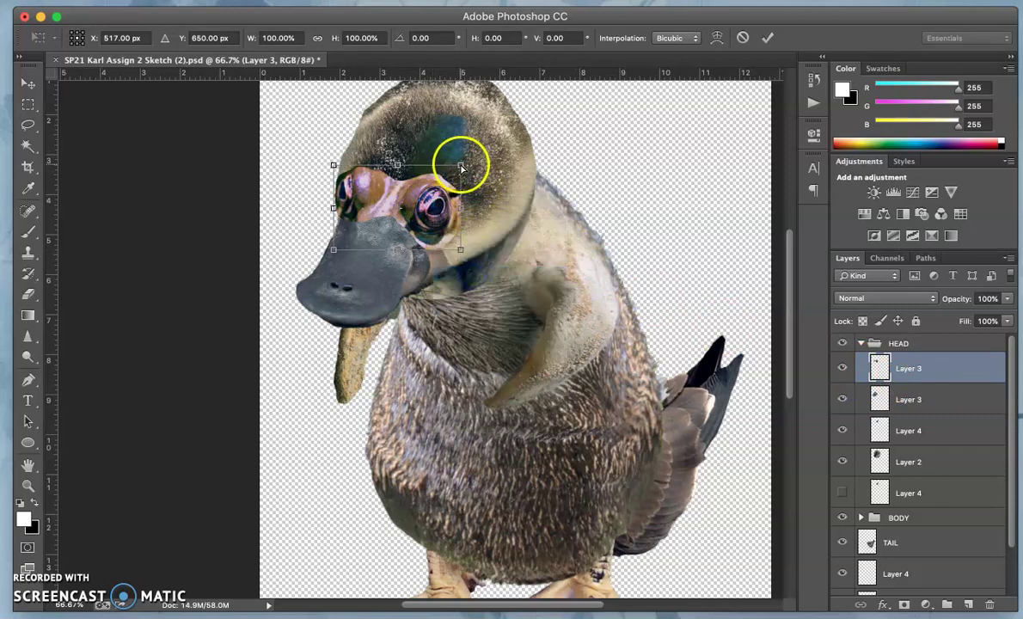
left_click_drag(461, 165, 463, 173)
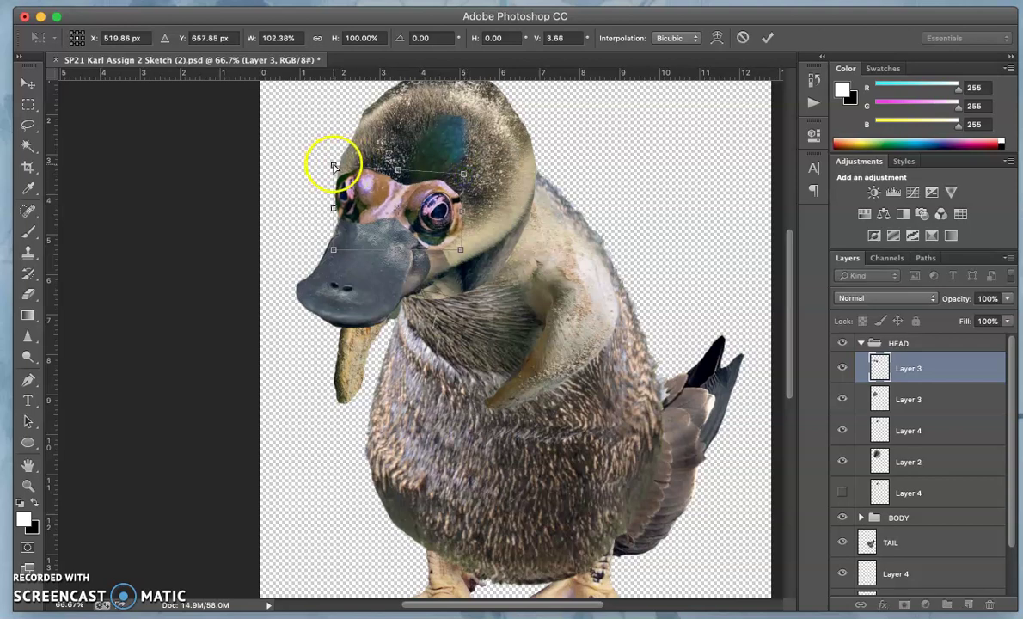
left_click_drag(332, 166, 327, 171)
left_click(400, 156)
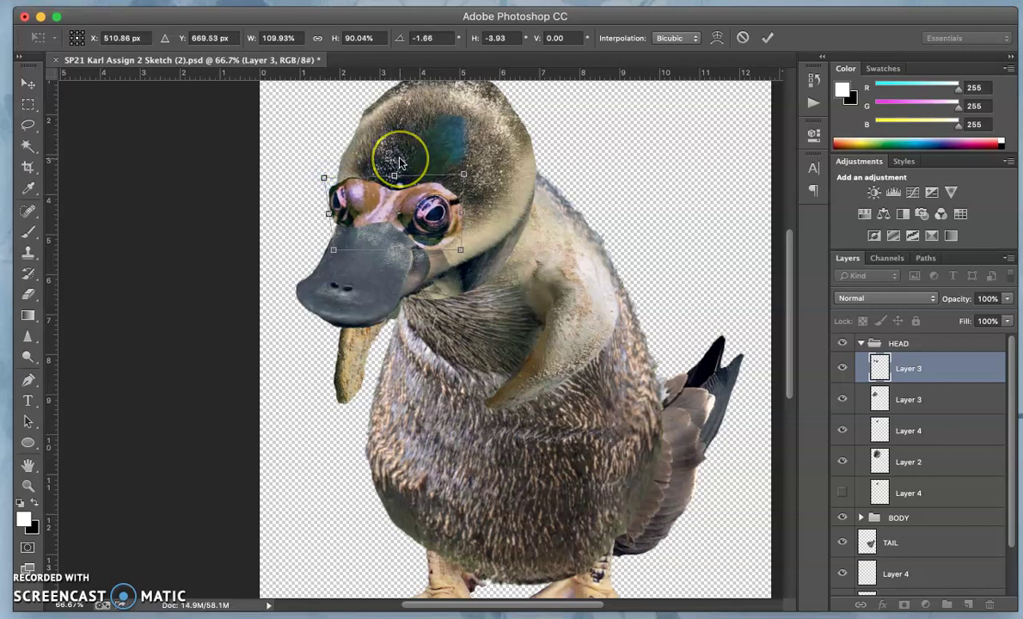
Step: Compare the scene with the frog-eye layer hidden and shown, and erase a small spot near the tail tip
key("e")
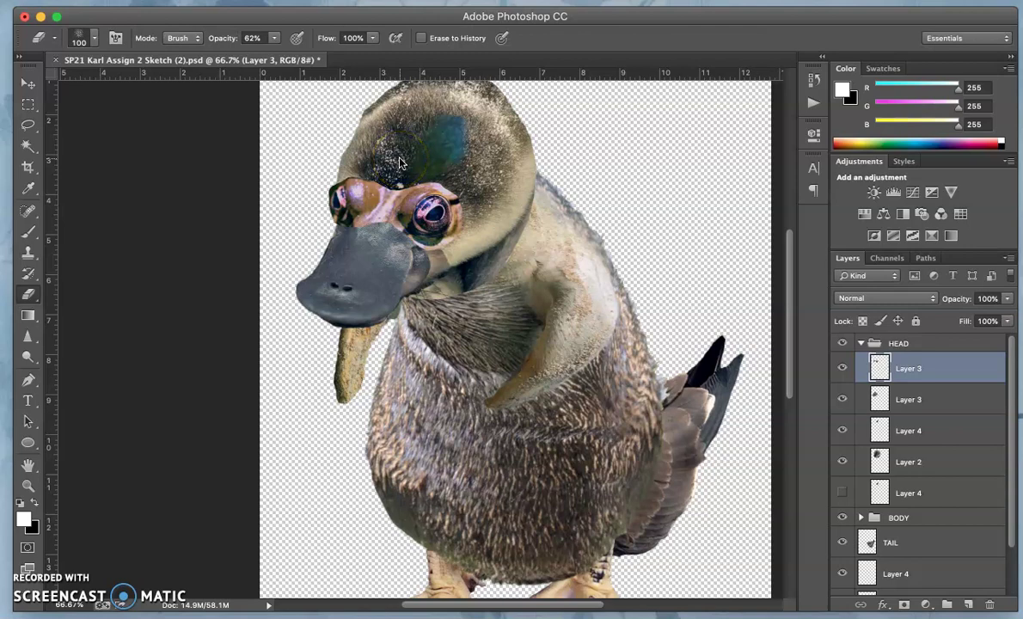
left_click(840, 366)
left_click(840, 366)
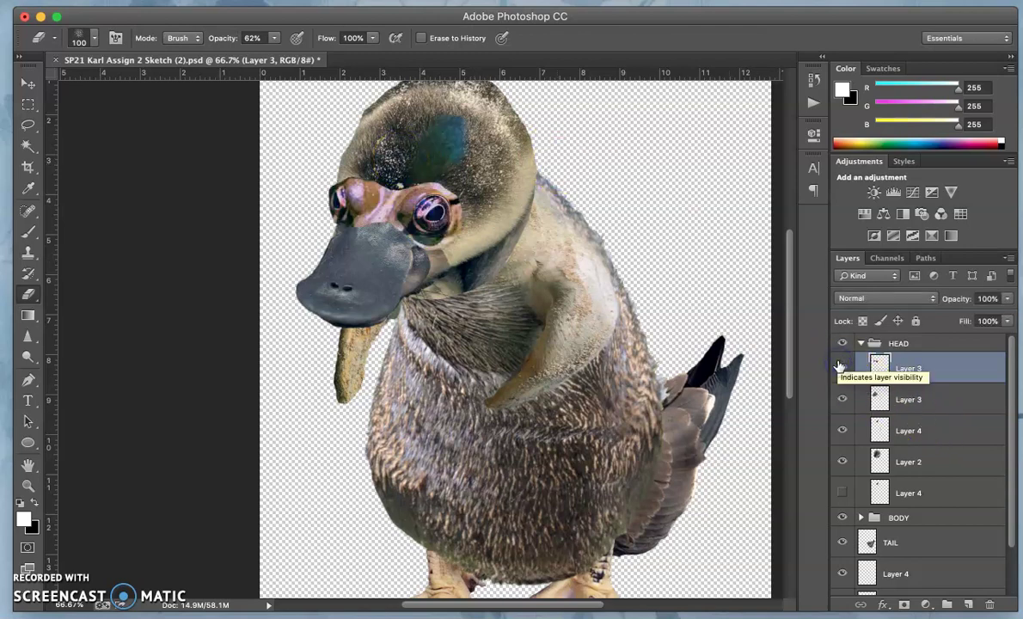
left_click(839, 367)
left_click(839, 366)
left_click(727, 334)
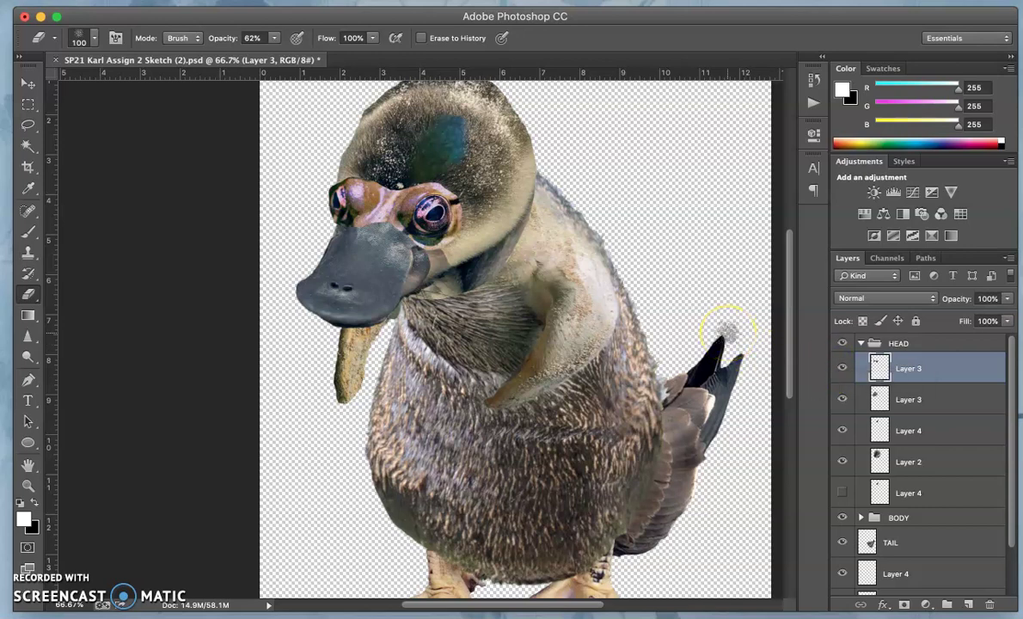
scroll(501, 284, "up", 2)
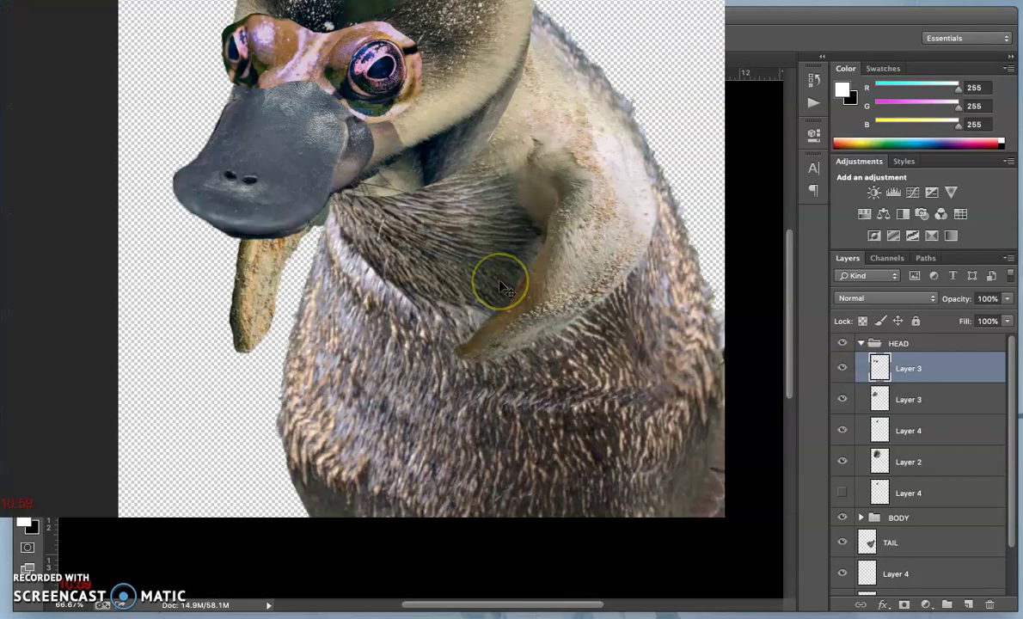
scroll(495, 269, "up", 2)
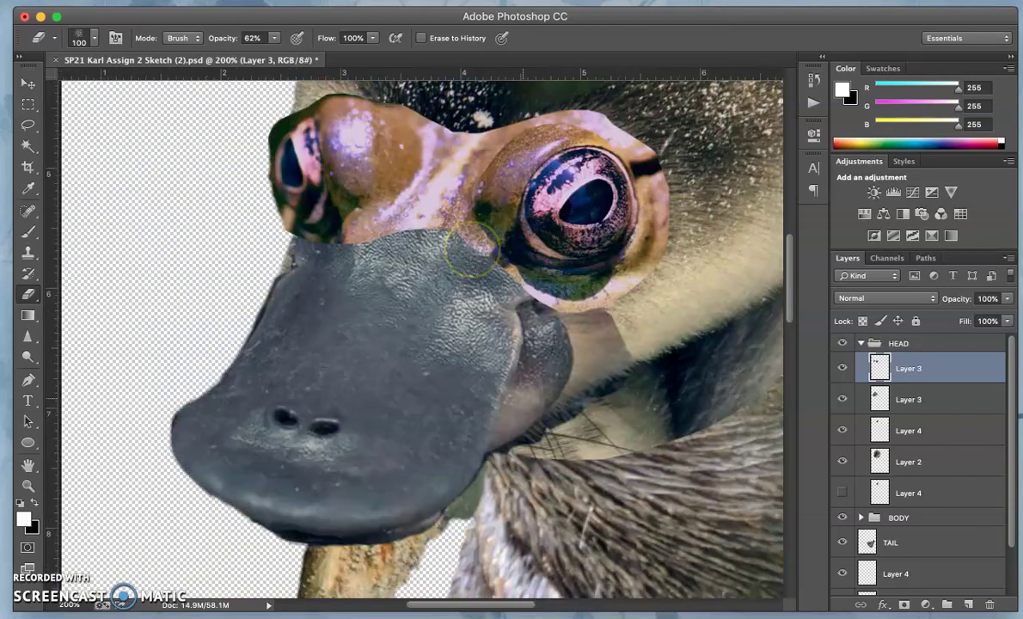
scroll(412, 335, "up", 3)
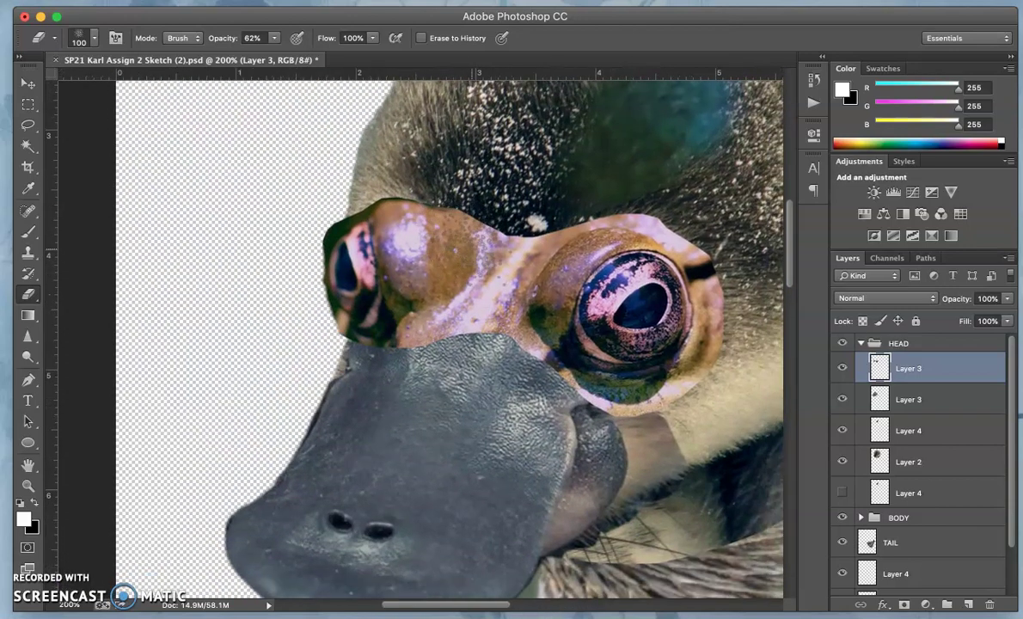
Step: Erase the eye layer over the bill and check the head beneath by toggling the eyes
left_click(487, 246)
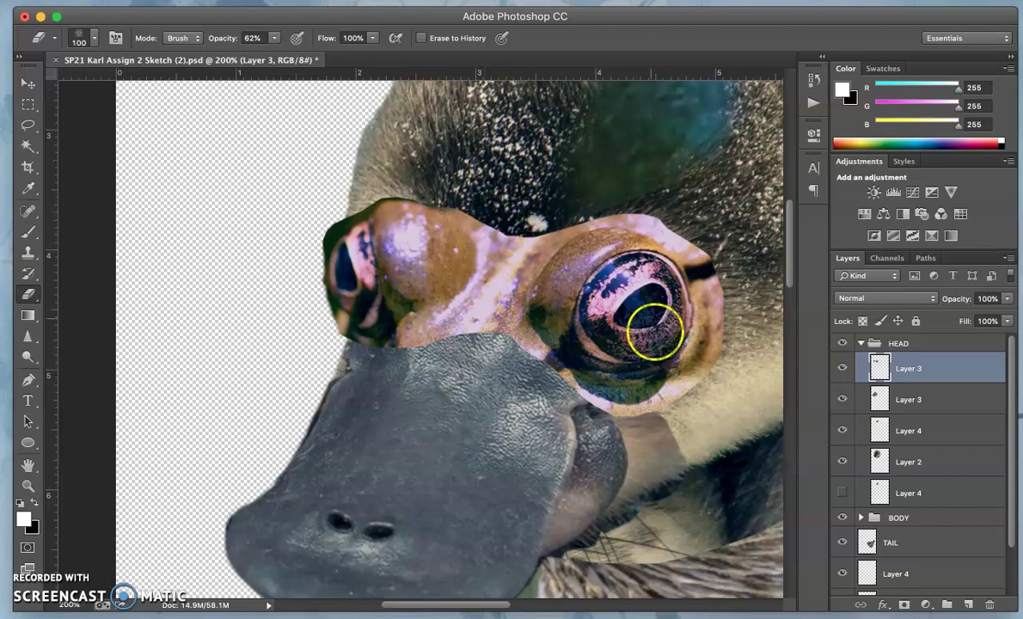
scroll(689, 387, "right", 2)
scroll(689, 387, "down", 1)
scroll(689, 387, "down", 1)
scroll(689, 387, "right", 1)
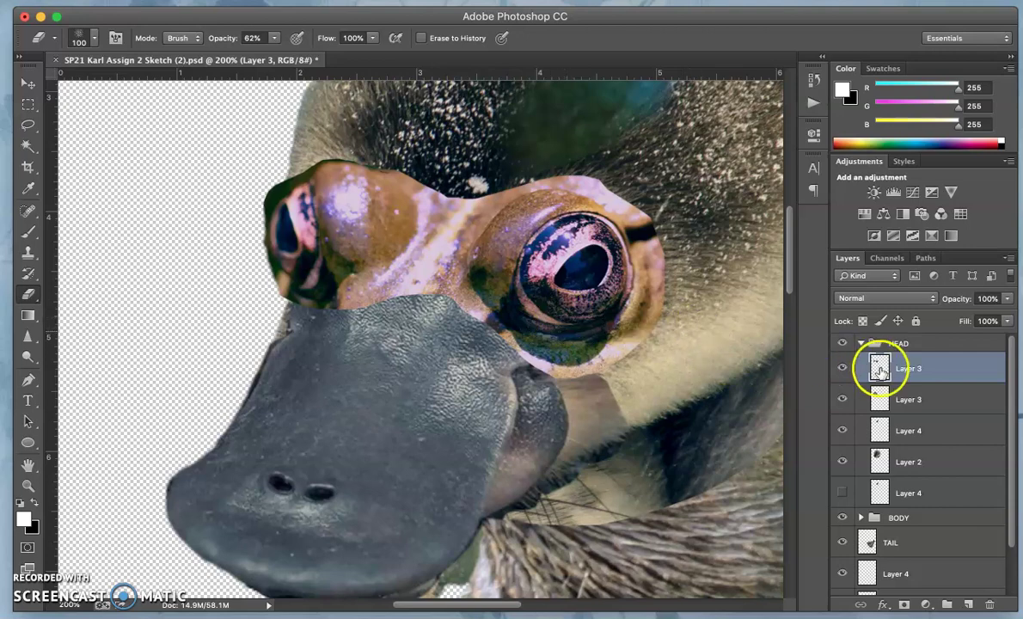
left_click(842, 368)
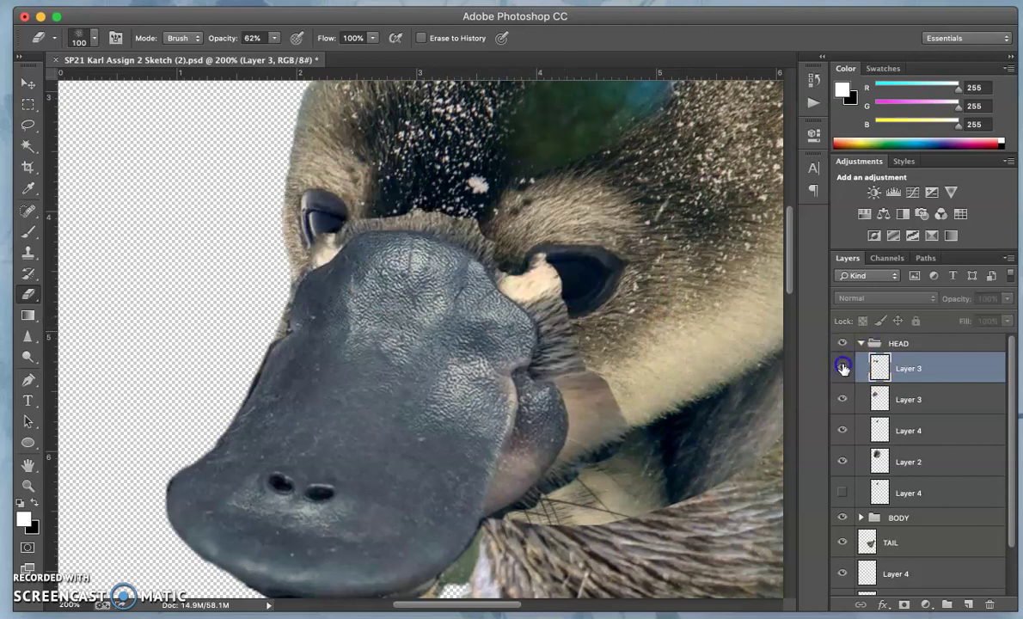
left_click(842, 368)
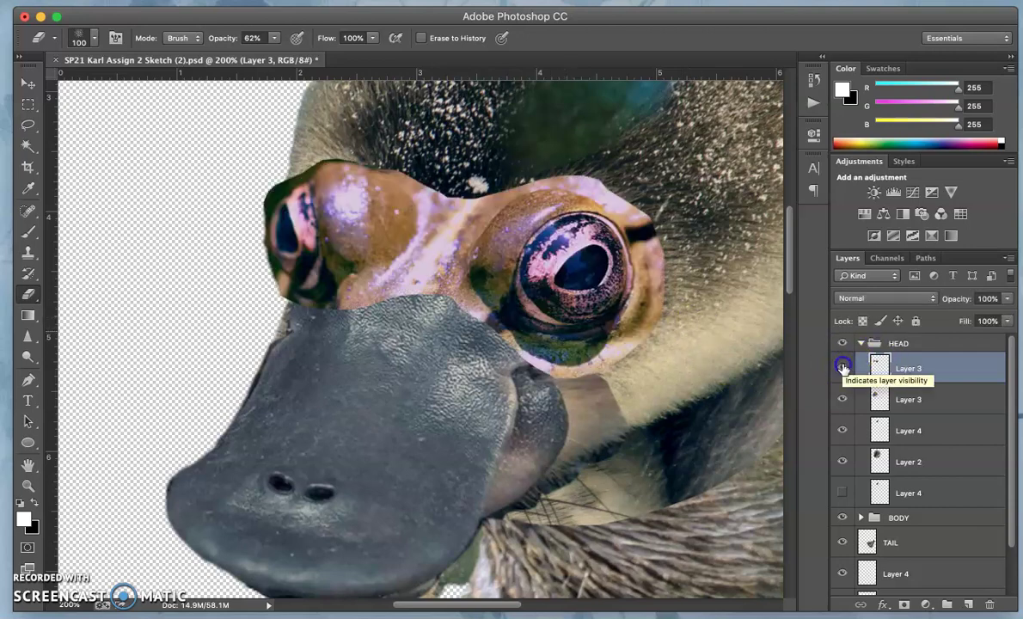
Step: Lower the eye layer to 61% opacity, lasso around the bill, and delete the covering eye pixels
left_click(1005, 299)
left_click(977, 315)
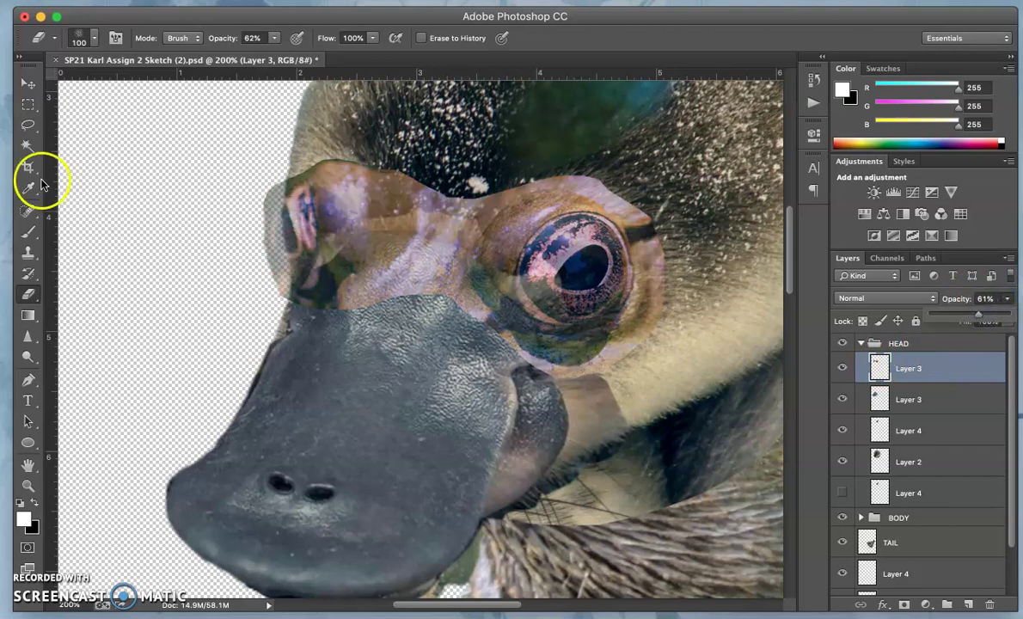
left_click(27, 127)
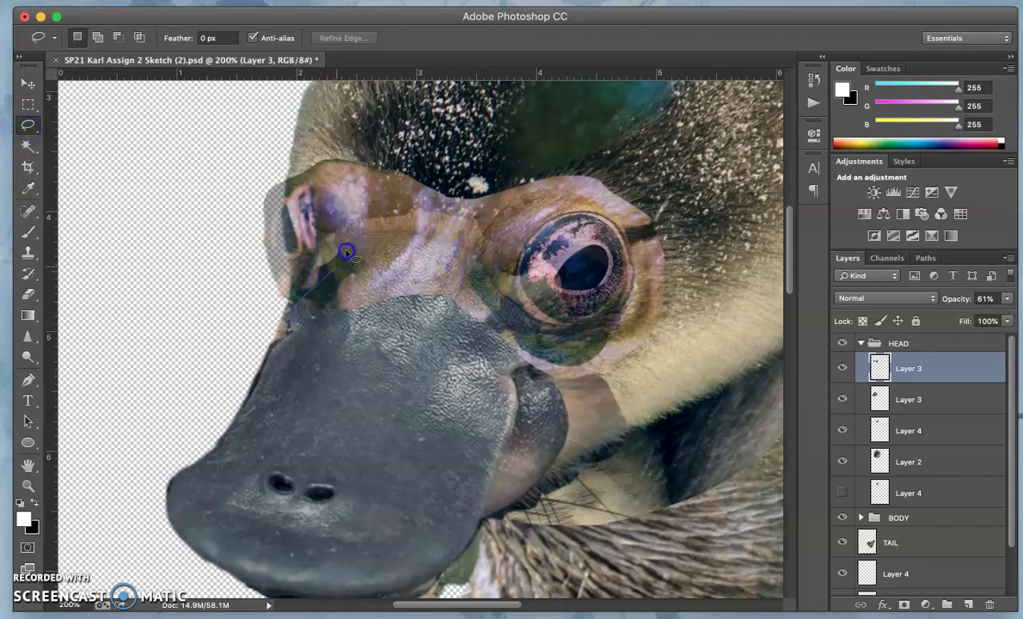
left_click_drag(362, 239, 446, 247)
mouse_move(465, 465)
left_mouse_down()
mouse_move(336, 440)
mouse_move(256, 354)
left_mouse_up()
key("Delete")
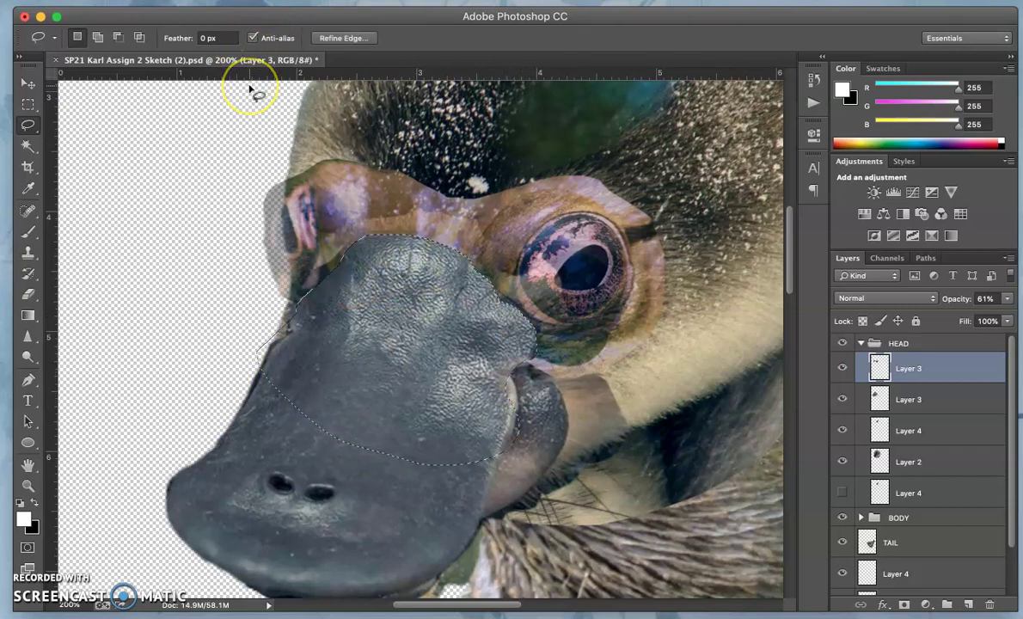
left_click(381, 267)
left_click(404, 320)
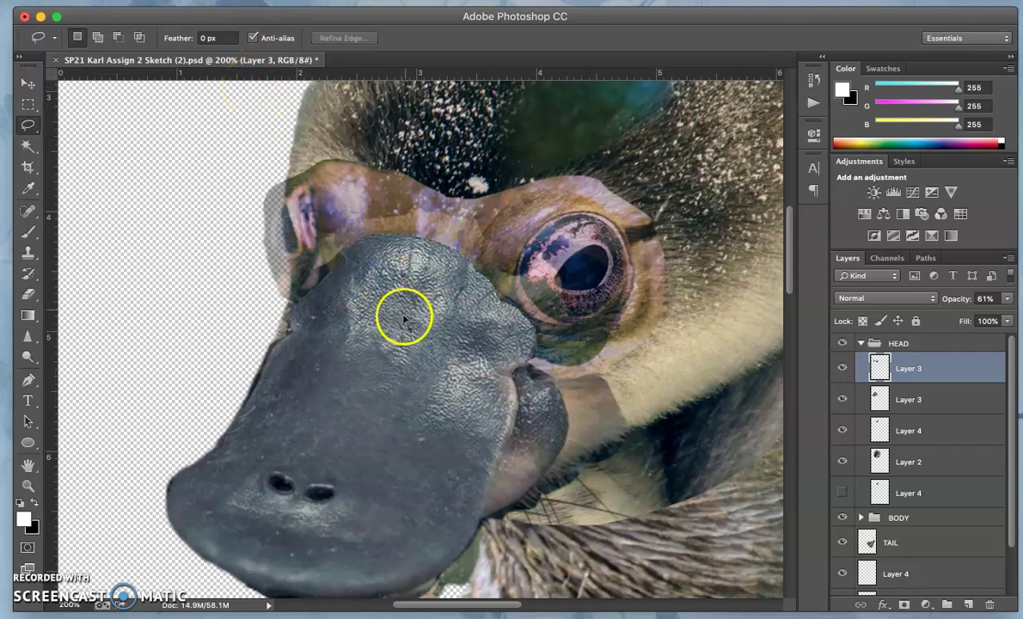
left_click(608, 374)
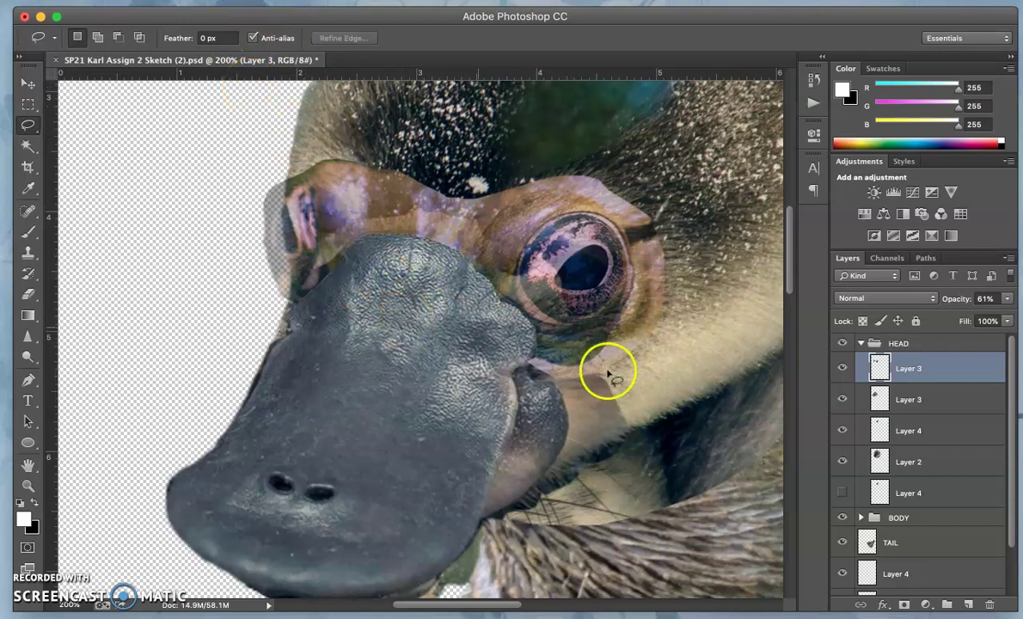
Step: Restore the frog-eye layer's opacity to 100%
left_click(1006, 298)
left_click_drag(979, 312, 1016, 317)
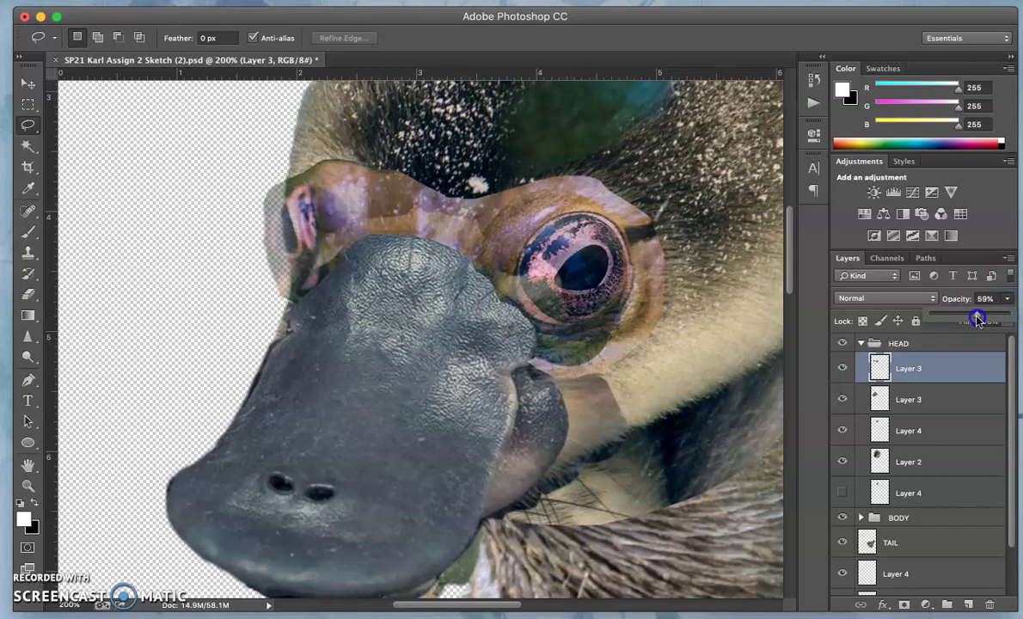
left_click_drag(982, 319, 1007, 319)
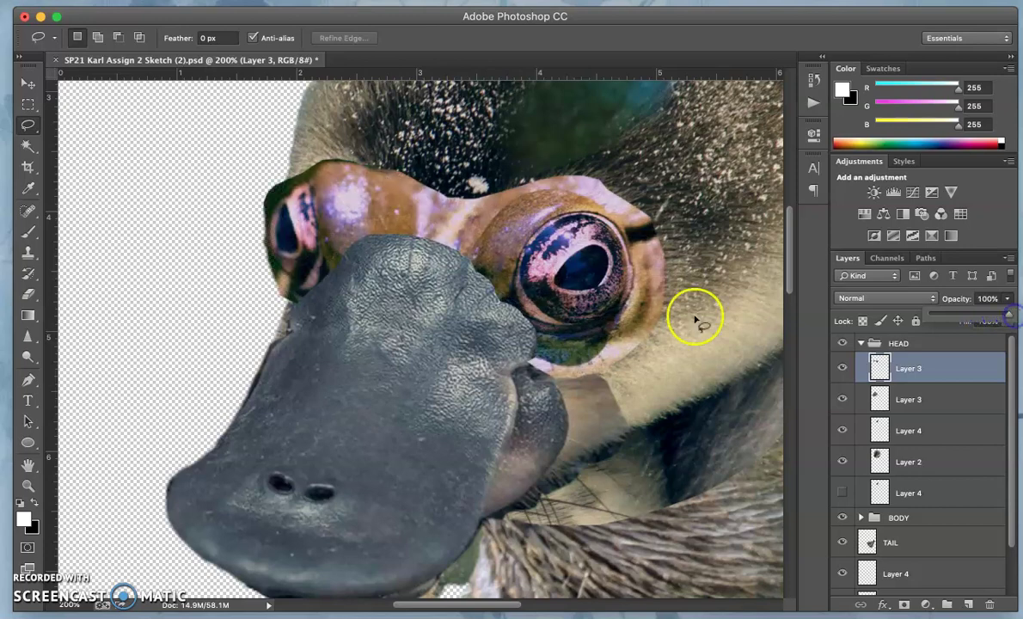
Step: Lasso the fringe area left of the eye and delete it
left_click(295, 176)
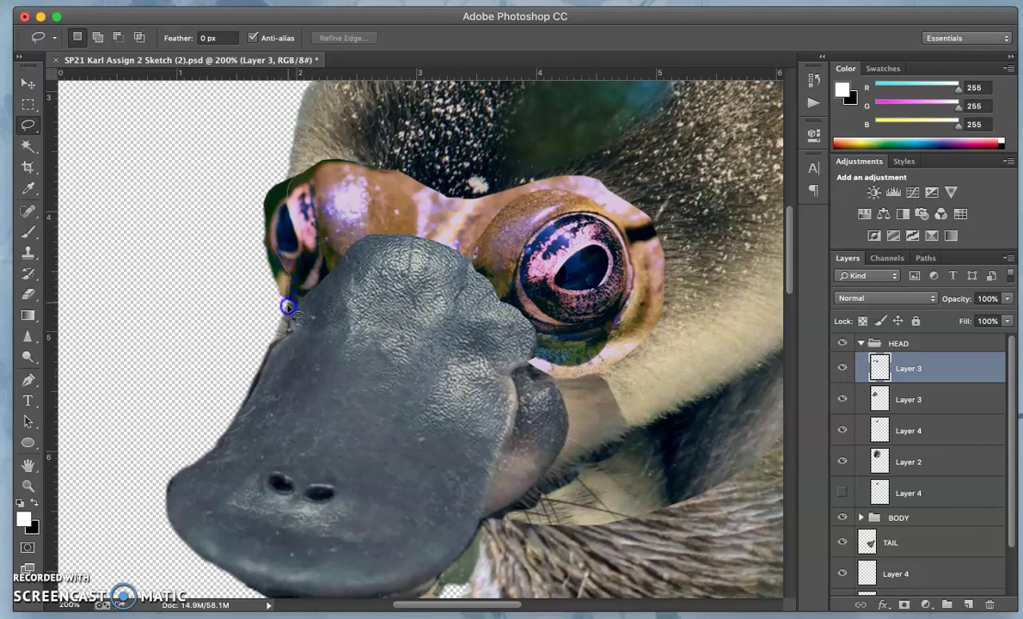
mouse_move(288, 308)
left_mouse_down()
mouse_move(254, 312)
mouse_move(203, 235)
mouse_move(218, 171)
mouse_move(293, 164)
left_mouse_up()
key("Delete")
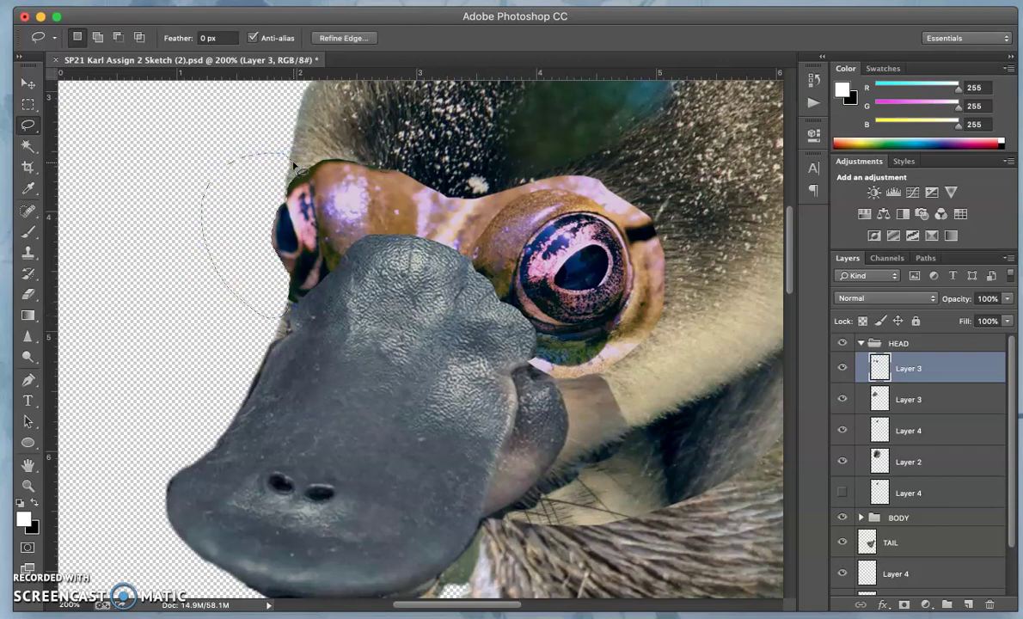
left_click(327, 159)
left_click(184, 39)
Step: With a 2 px feather, lasso the green fringe along the head's left edge, delete it, and deselect
left_click(197, 38)
type("2")
key("Return")
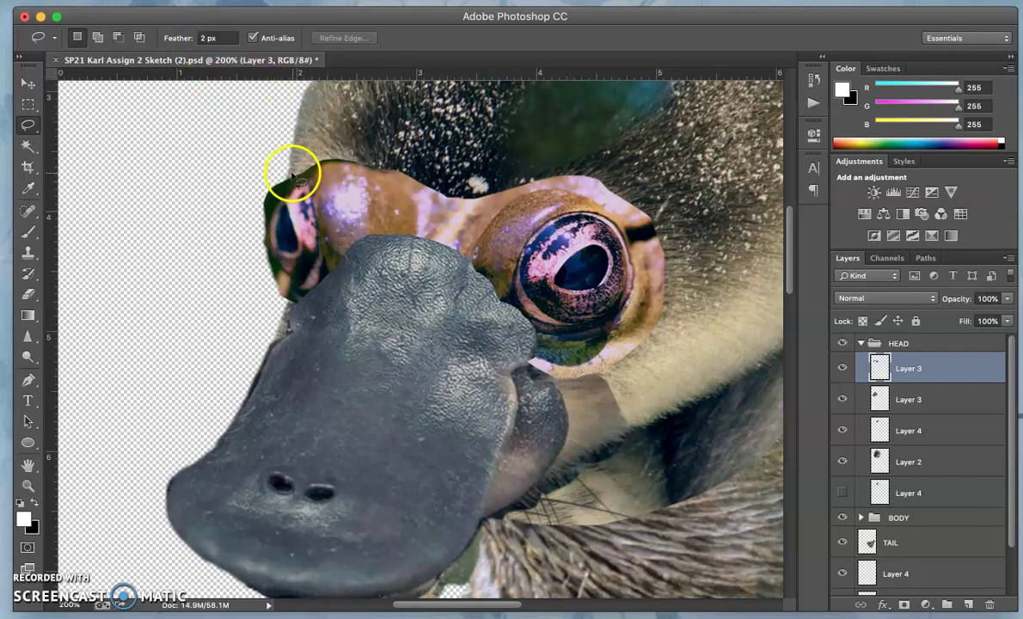
left_click_drag(307, 172, 307, 174)
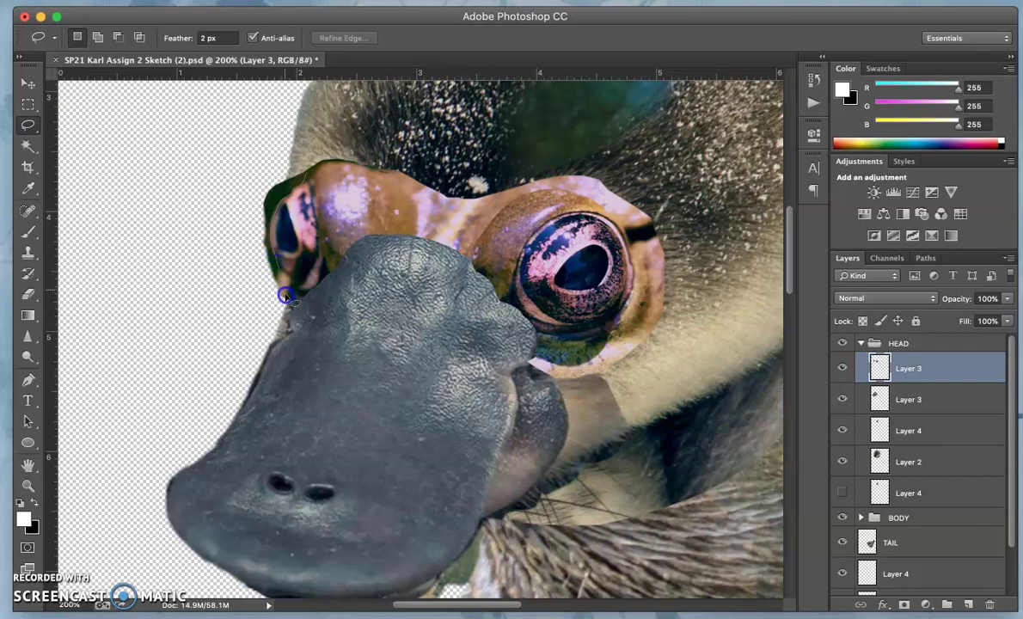
mouse_move(275, 321)
left_mouse_down()
mouse_move(240, 295)
mouse_move(218, 217)
mouse_move(234, 170)
mouse_move(261, 151)
mouse_move(306, 140)
left_mouse_up()
key("Delete")
key("super+z")
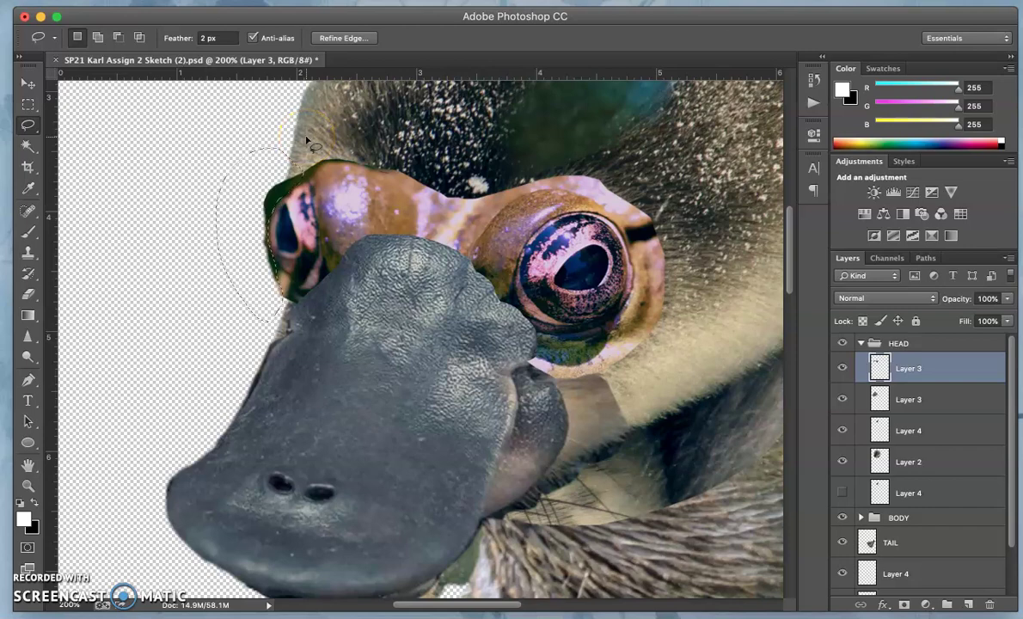
key("Delete")
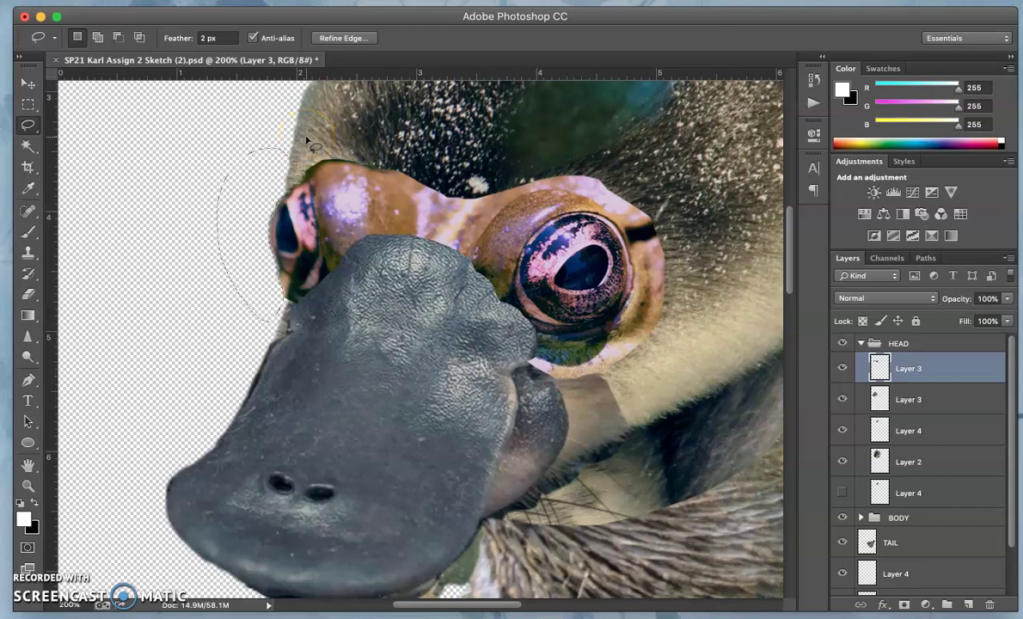
key("super+d")
mouse_move(378, 147)
left_mouse_down()
mouse_move(407, 148)
mouse_move(282, 195)
mouse_move(290, 262)
left_mouse_up()
Step: Zoom in on the bill and eyes and choose the Sharpen tool at 20% strength
key("super+equal")
key("super+equal")
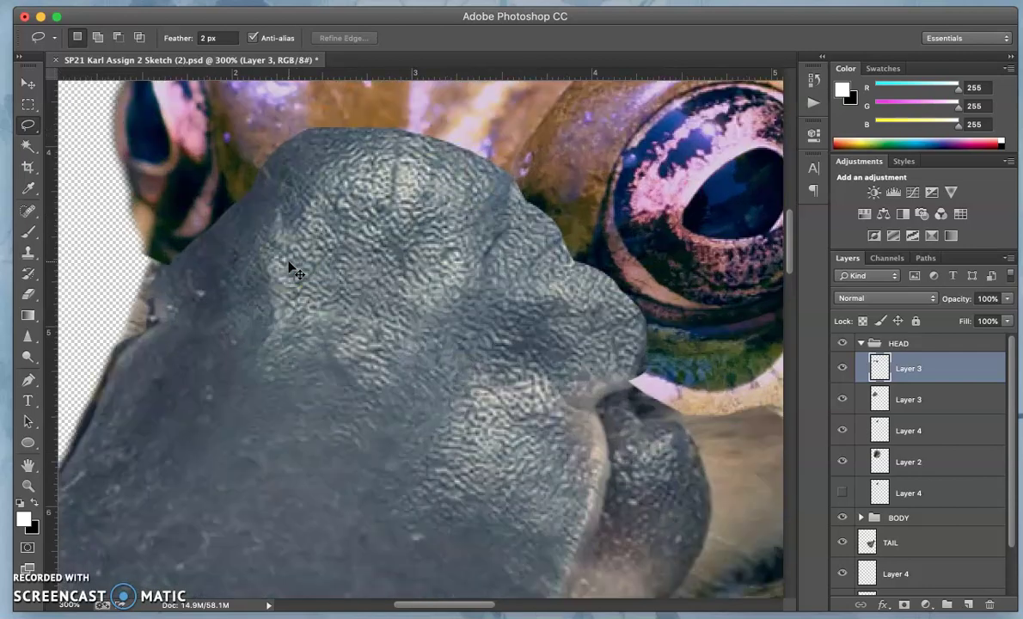
scroll(473, 278, "up", 10)
scroll(472, 278, "left", 5)
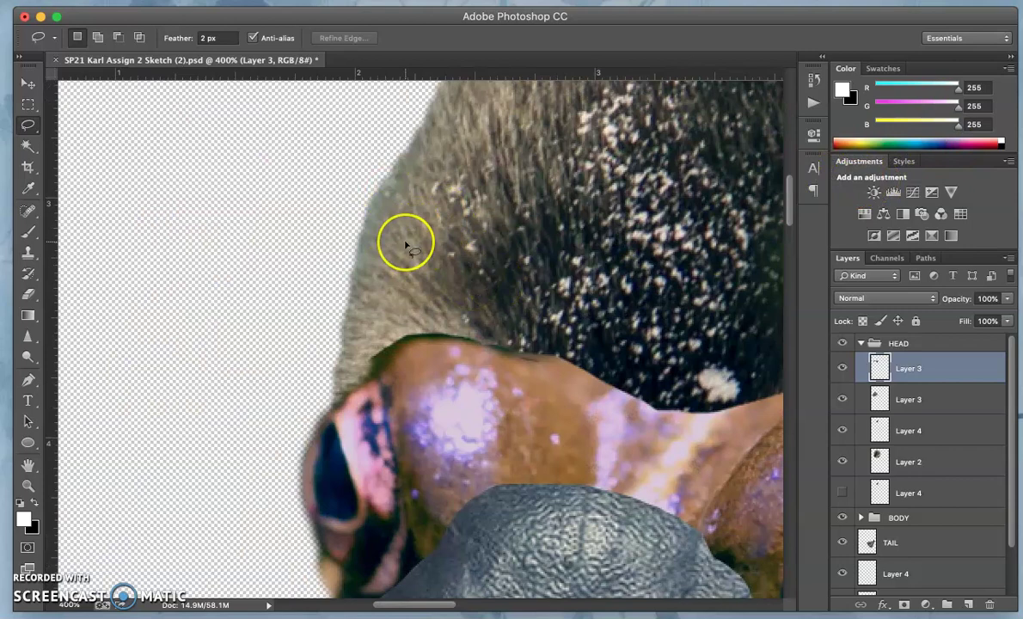
scroll(407, 237, "down", 10)
scroll(406, 237, "right", 3)
scroll(406, 246, "up", 3)
scroll(407, 246, "right", 4)
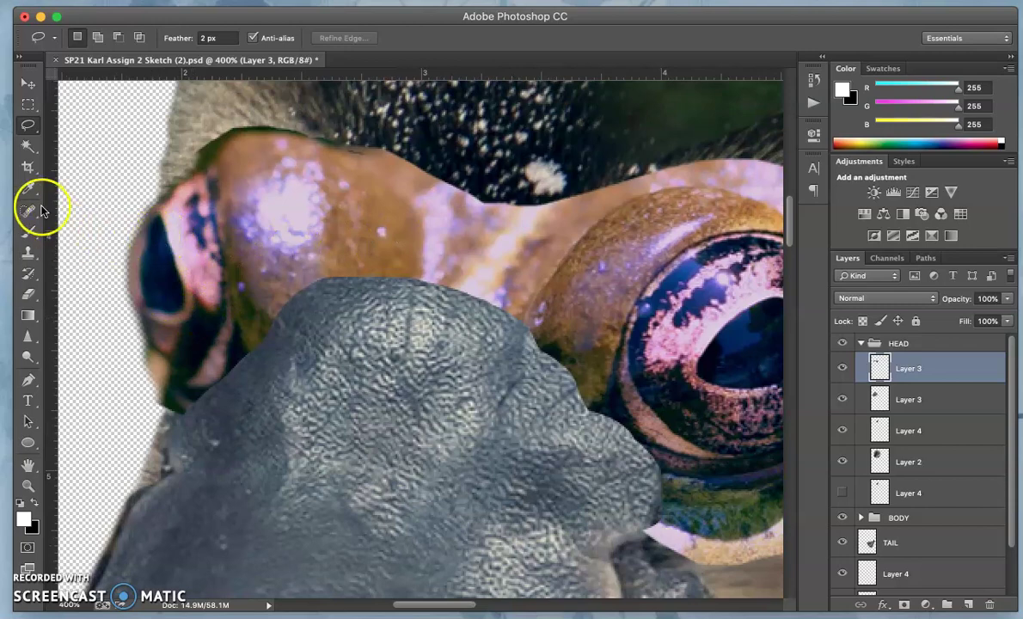
left_click(28, 342)
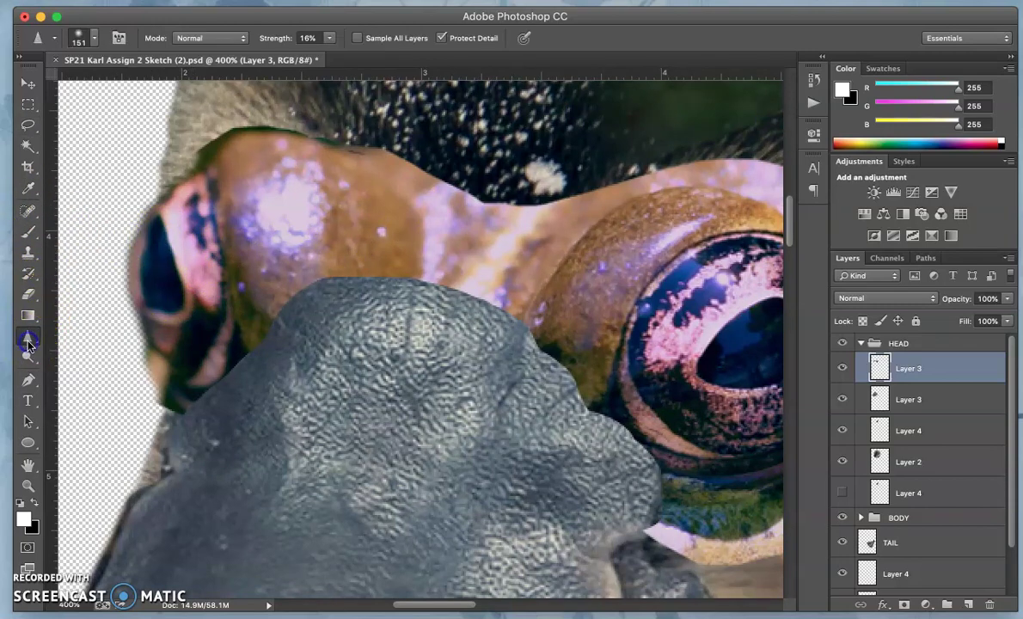
right_click(29, 339)
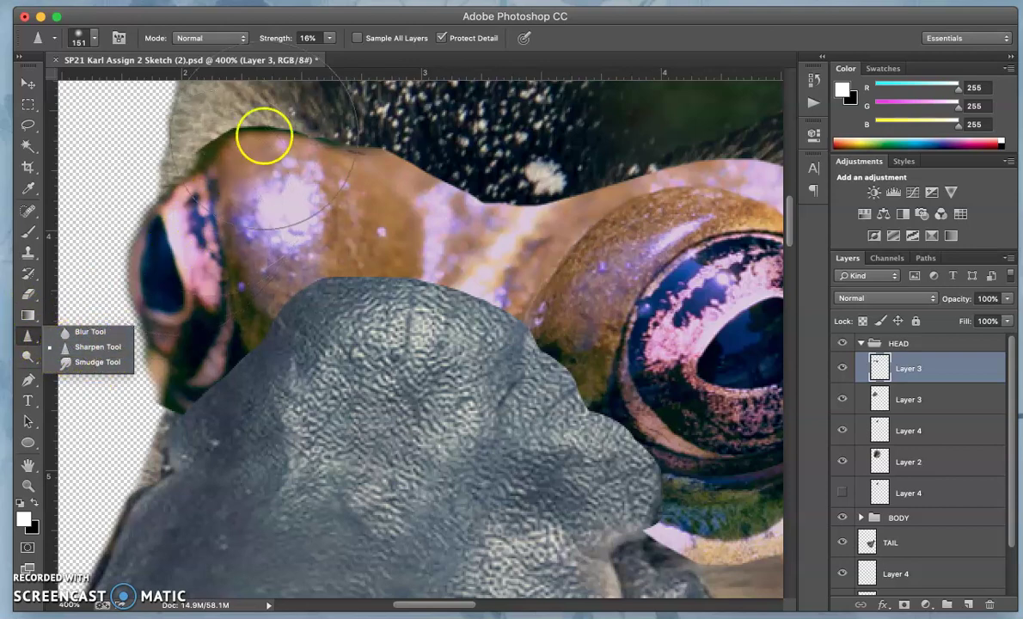
left_click(329, 41)
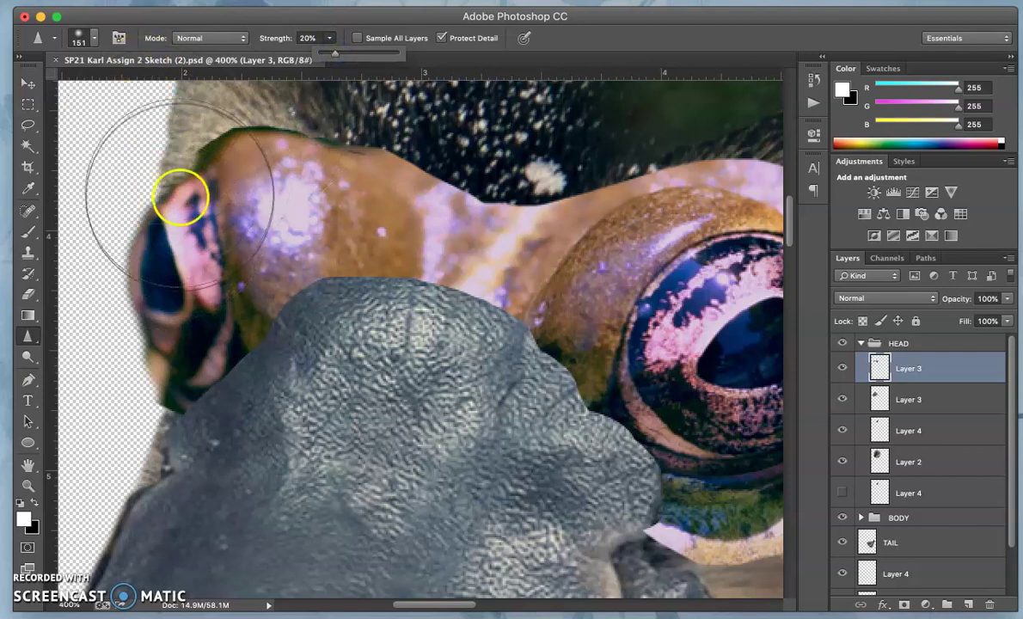
Step: Sharpen the frog's left eye, then go over its left edge again
mouse_move(180, 202)
left_mouse_down()
mouse_move(163, 283)
mouse_move(186, 208)
mouse_move(158, 299)
mouse_move(183, 174)
mouse_move(182, 248)
mouse_move(180, 233)
mouse_move(160, 333)
mouse_move(137, 310)
mouse_move(125, 340)
mouse_move(124, 327)
mouse_move(93, 348)
mouse_move(100, 302)
mouse_move(88, 339)
mouse_move(78, 315)
mouse_move(106, 335)
mouse_move(101, 319)
mouse_move(113, 331)
mouse_move(119, 316)
mouse_move(124, 330)
mouse_move(120, 305)
mouse_move(127, 337)
mouse_move(124, 306)
left_mouse_up()
right_click(99, 325)
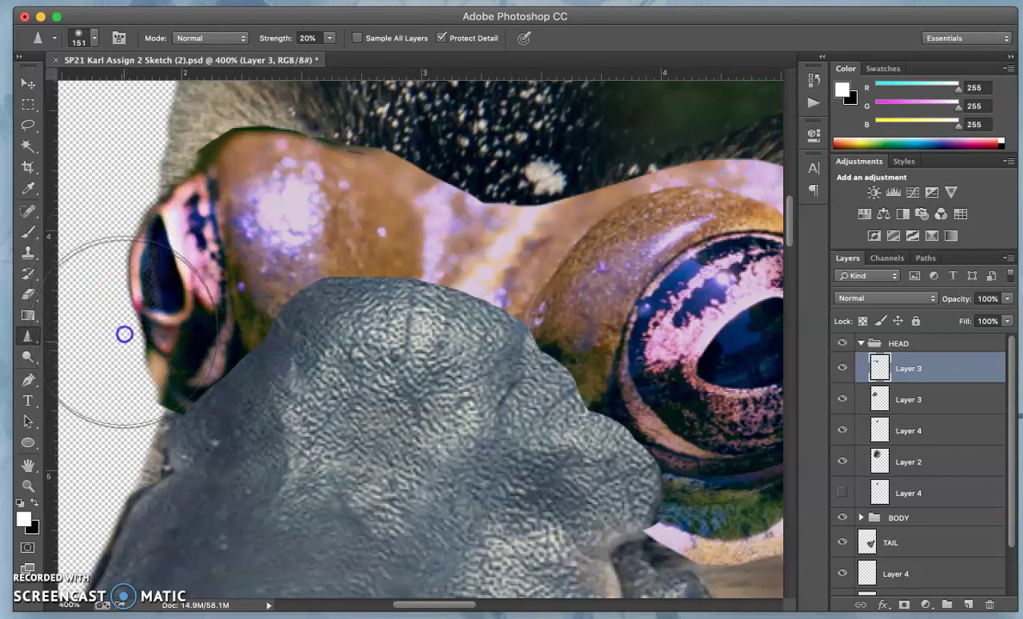
mouse_move(123, 297)
left_mouse_down()
mouse_move(120, 328)
mouse_move(122, 306)
mouse_move(142, 321)
mouse_move(140, 290)
mouse_move(146, 316)
mouse_move(155, 309)
mouse_move(159, 320)
mouse_move(141, 318)
mouse_move(148, 256)
mouse_move(150, 265)
mouse_move(149, 292)
mouse_move(141, 257)
mouse_move(155, 309)
mouse_move(164, 271)
mouse_move(199, 277)
mouse_move(172, 283)
left_mouse_up()
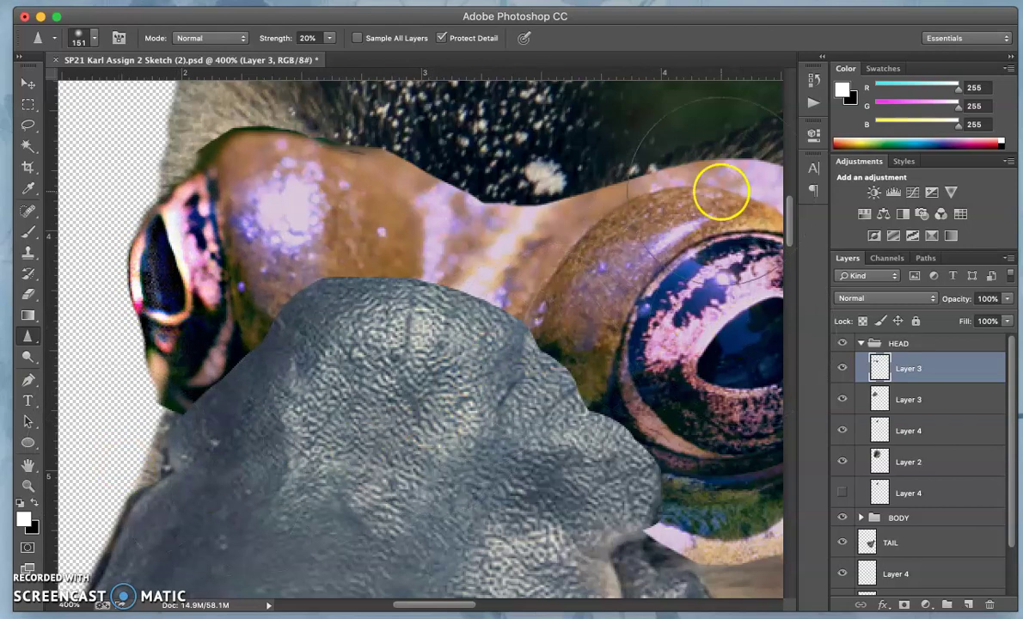
Step: Compare the eye before and after sharpening in History, then undo the last step
left_click(813, 78)
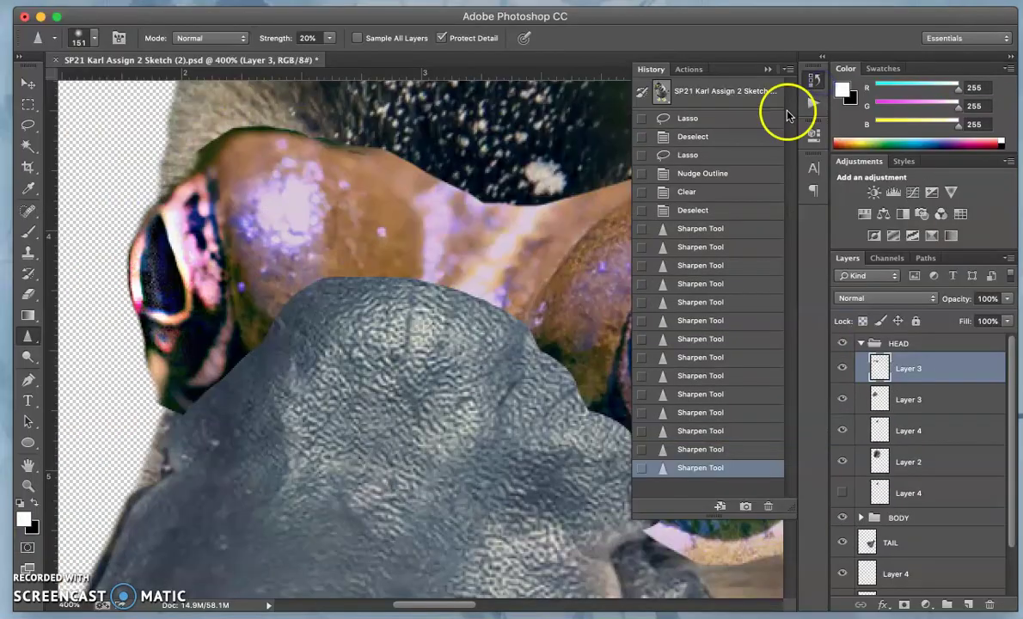
left_click(703, 212)
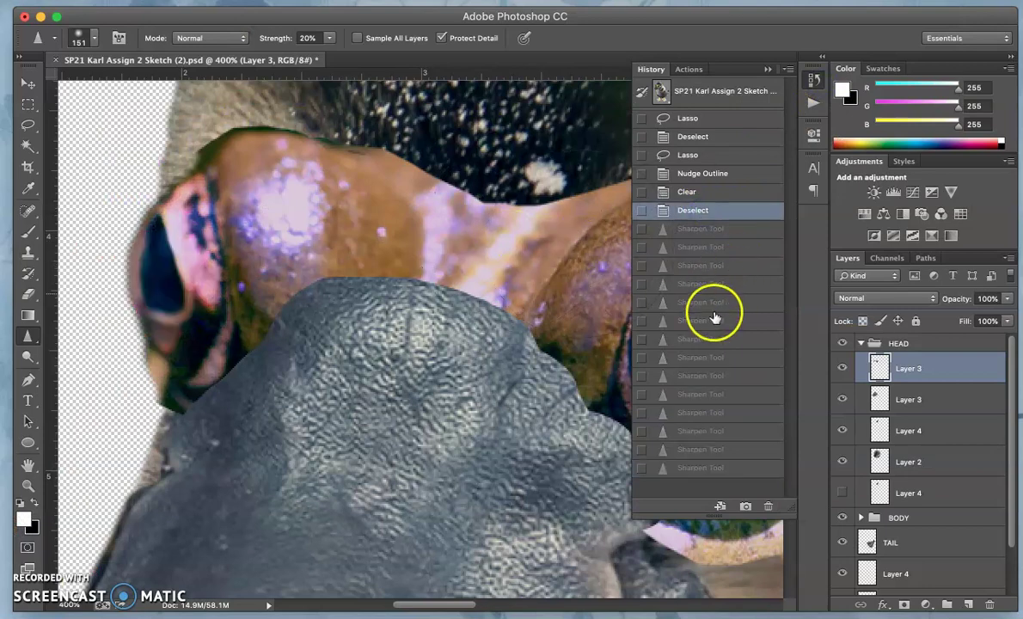
left_click(699, 470)
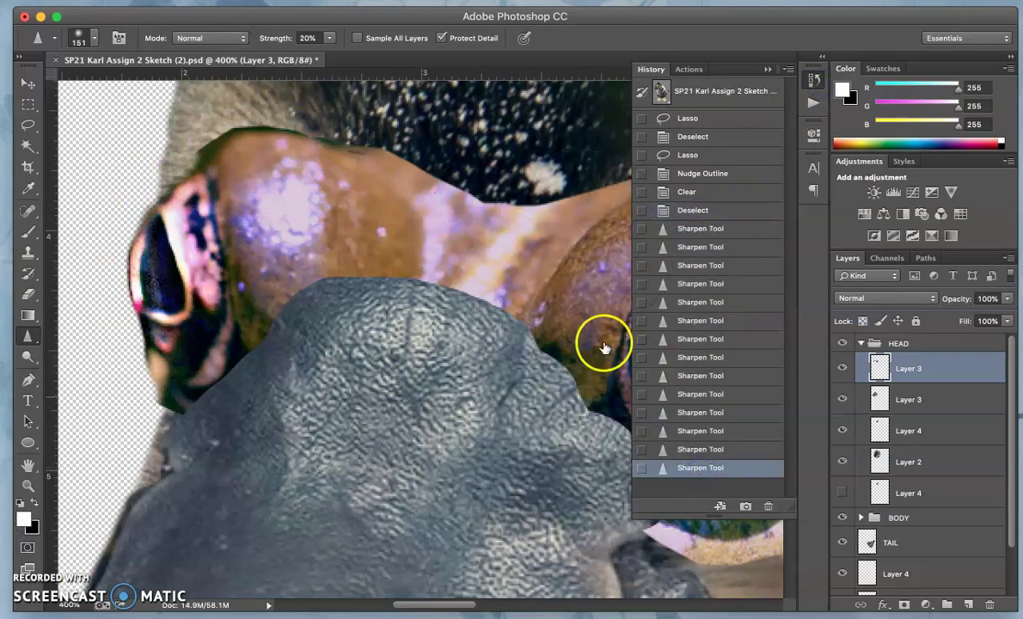
left_click(767, 69)
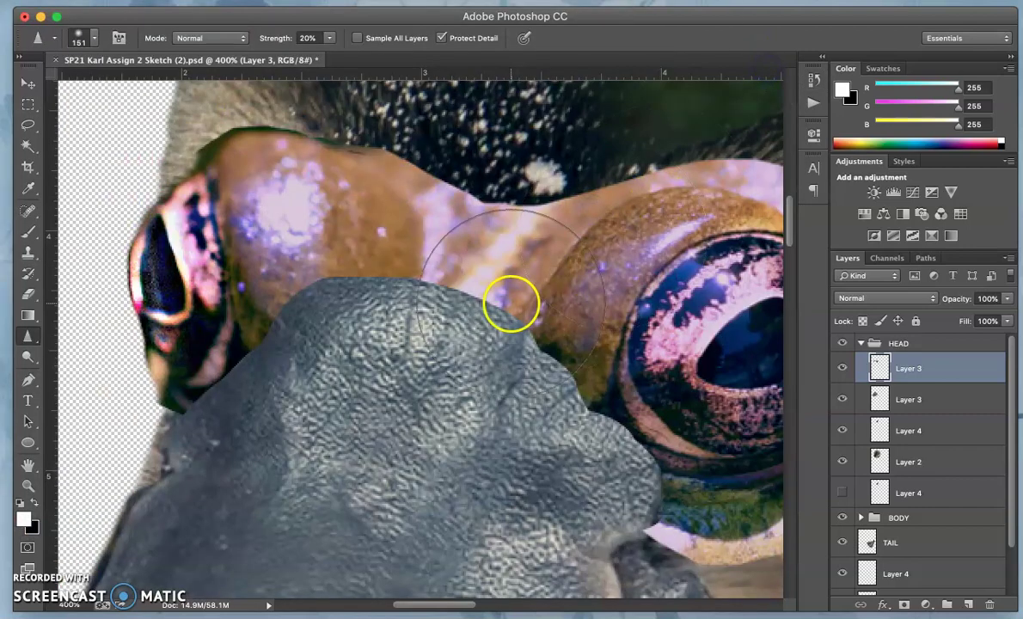
key("super+z")
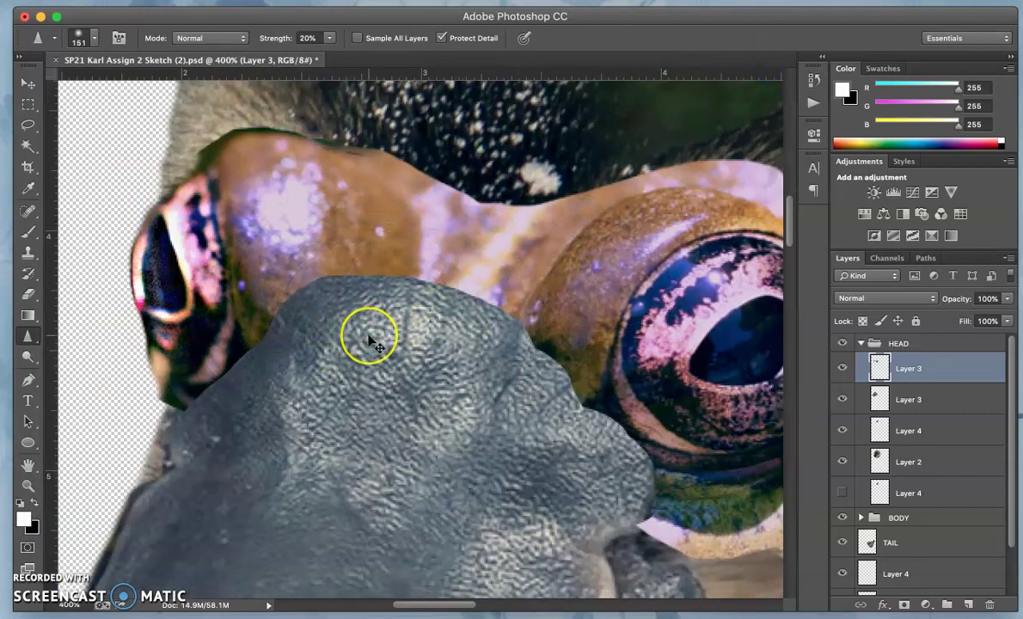
Step: Zoom to 300% on the left eye and choose the Sponge tool in Desaturate mode at 18% flow
scroll(371, 342, "down", 10)
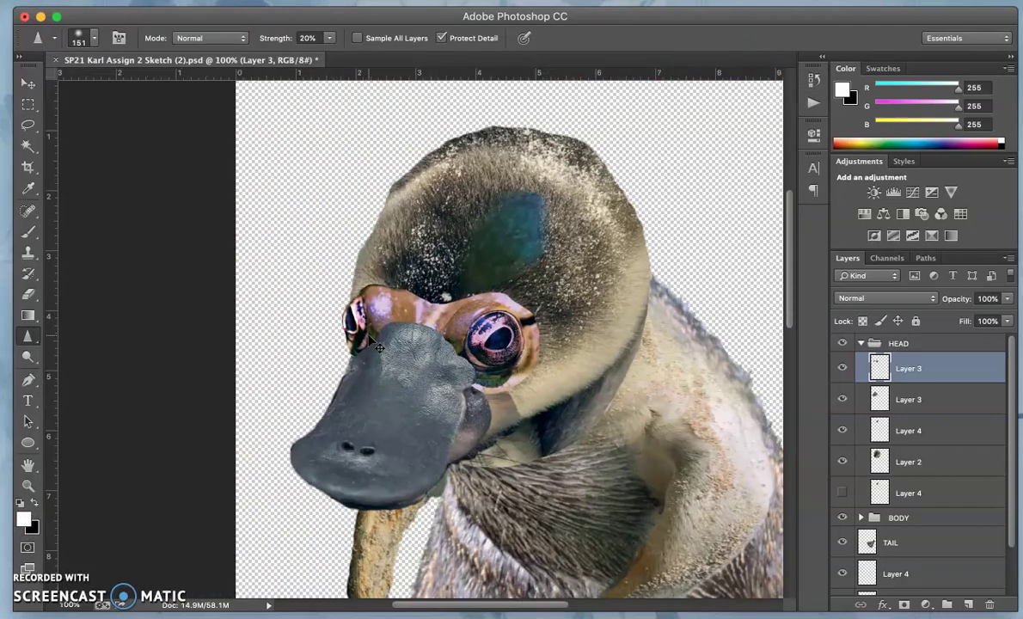
scroll(379, 347, "up", 8)
left_click_drag(240, 262, 204, 288)
left_click(32, 359)
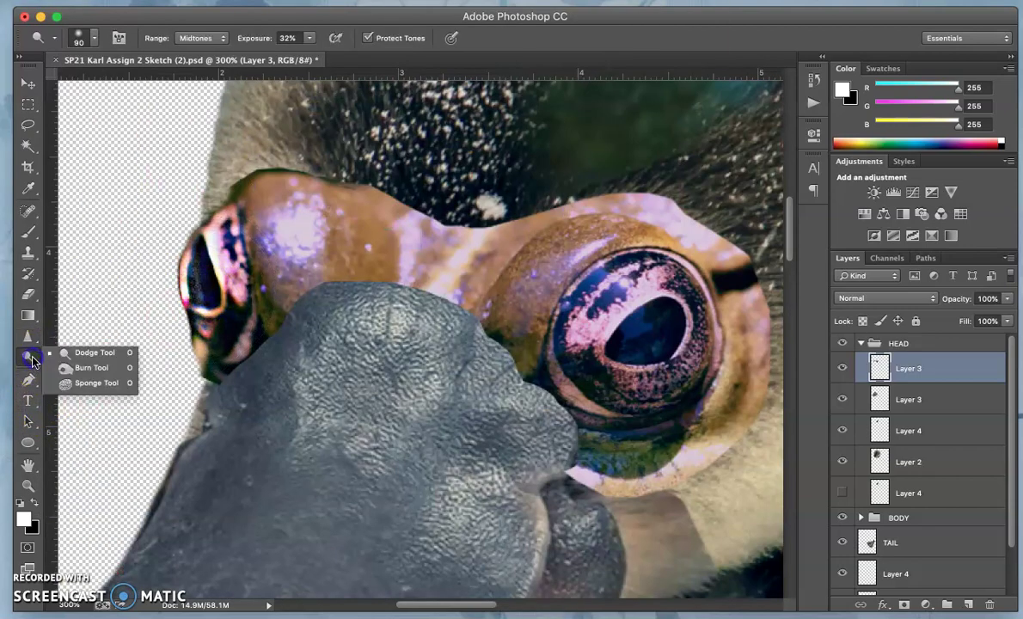
left_click(73, 388)
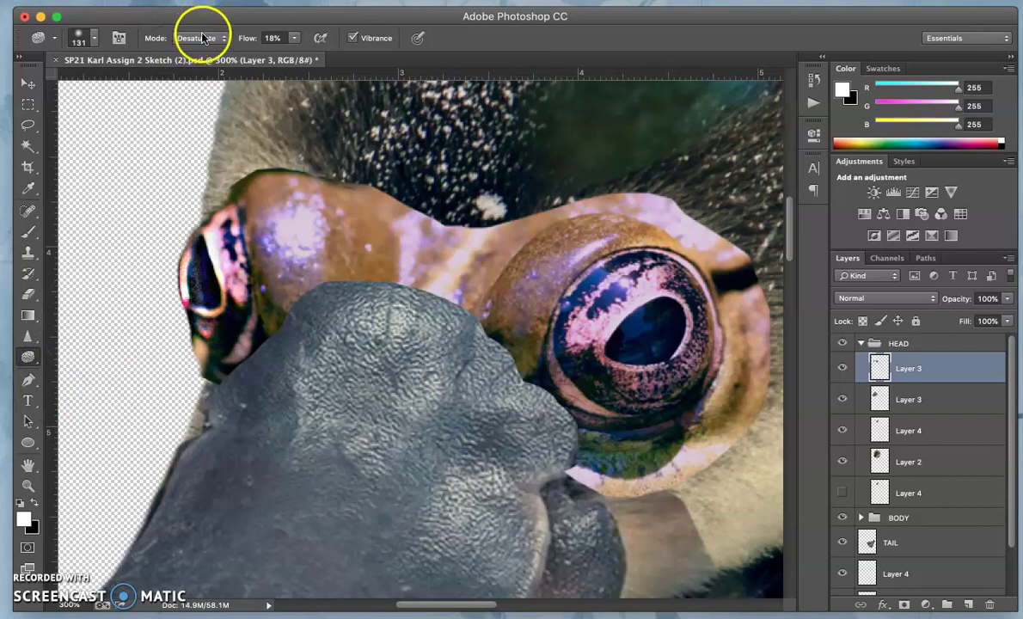
left_click(91, 39)
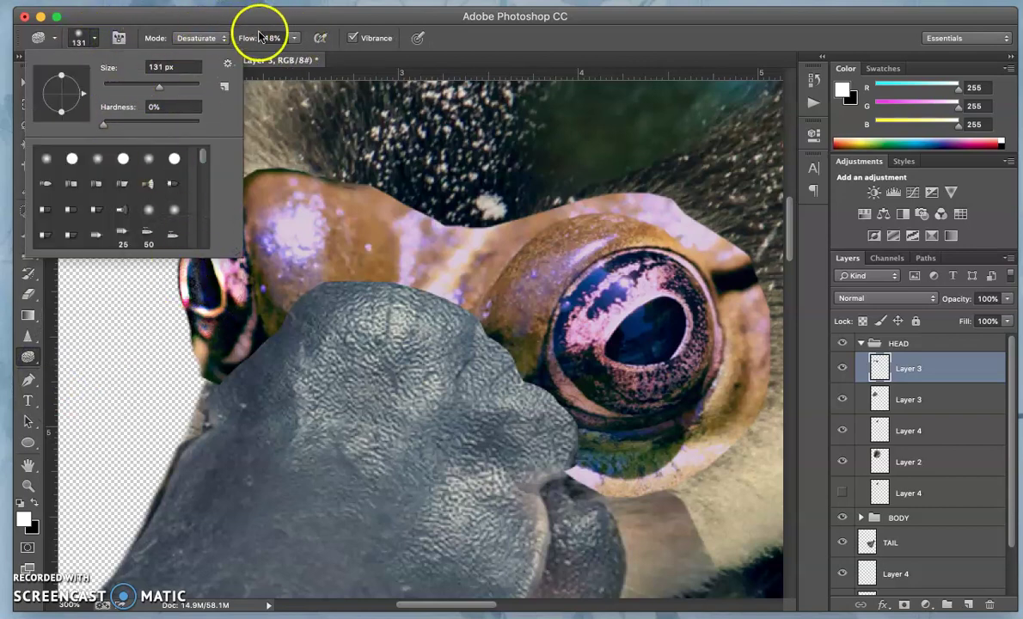
left_click(283, 172)
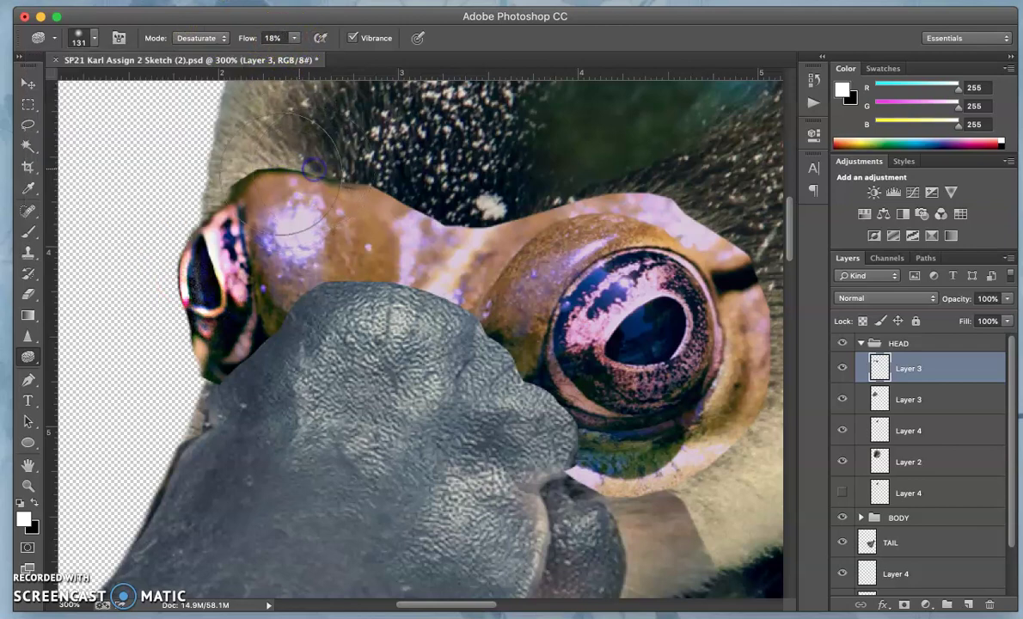
Step: Desaturate the pink on the frog's left eye and along its lower edge
left_click_drag(207, 275, 185, 294)
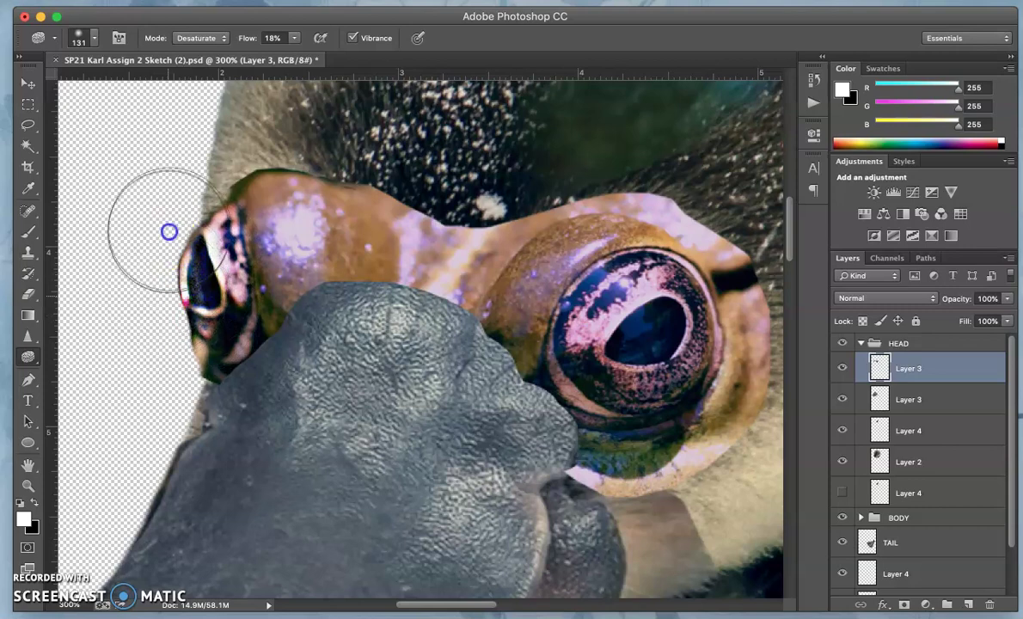
left_click(263, 348)
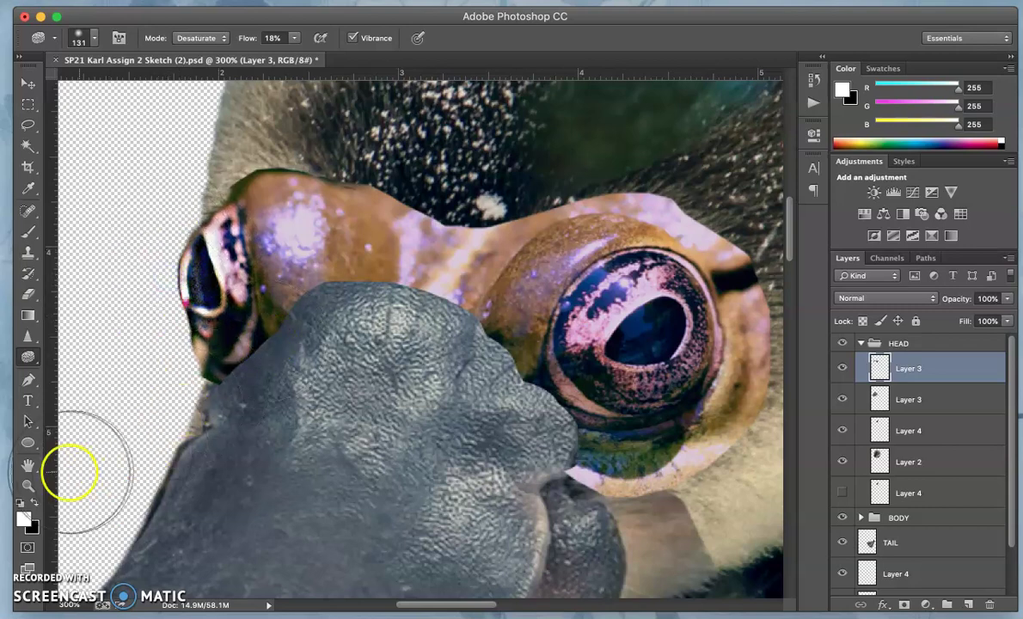
left_click_drag(31, 361, 68, 366)
left_click(221, 67)
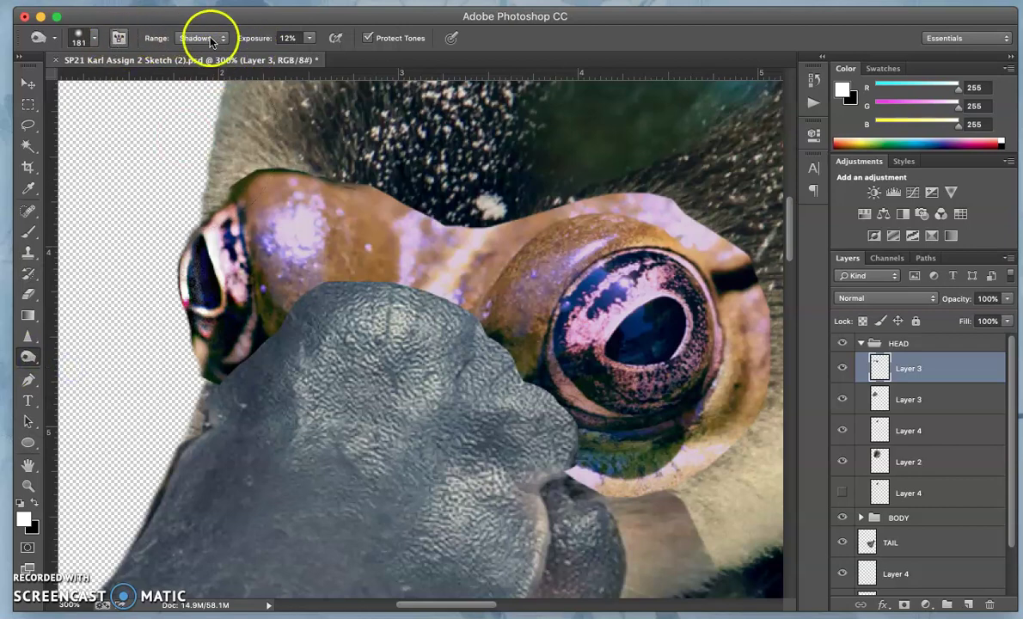
Step: Set the Burn tool to Midtones with a 0%-hardness, 67 px brush
left_click(94, 41)
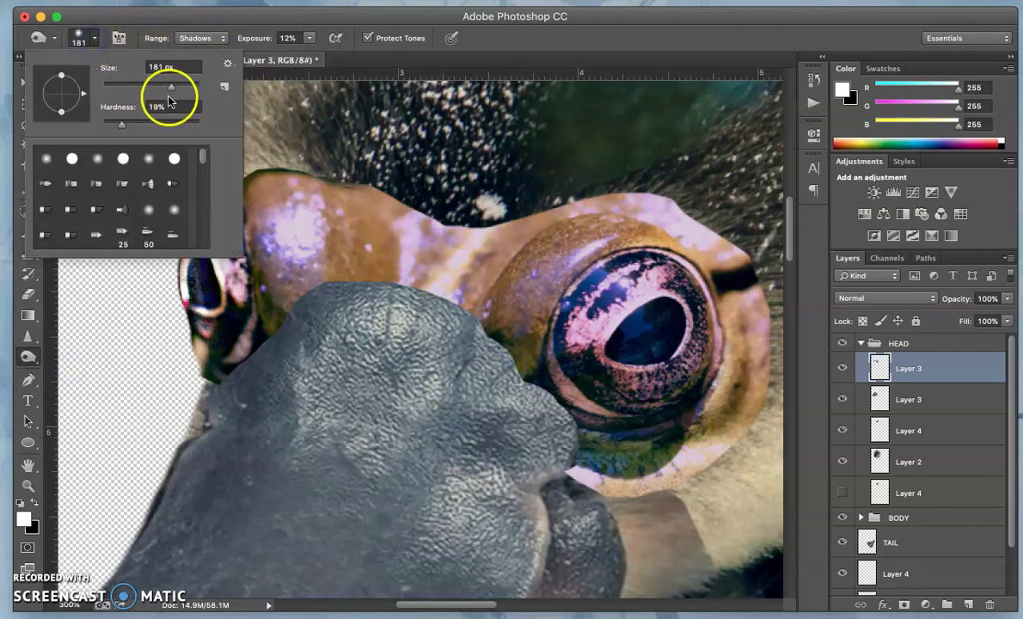
left_click_drag(121, 127, 103, 127)
left_click(222, 39)
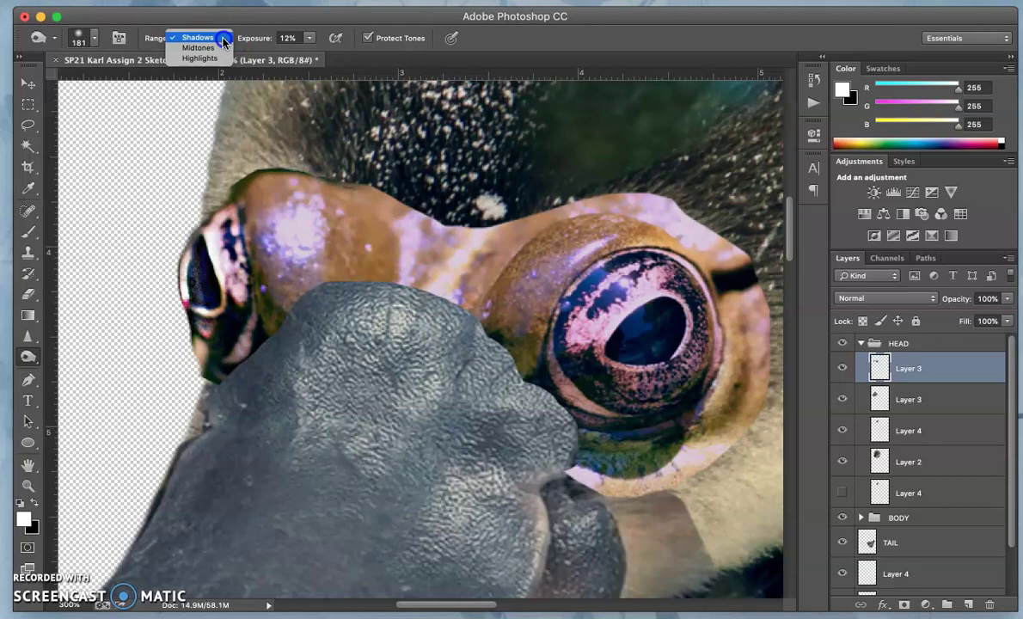
left_click(198, 48)
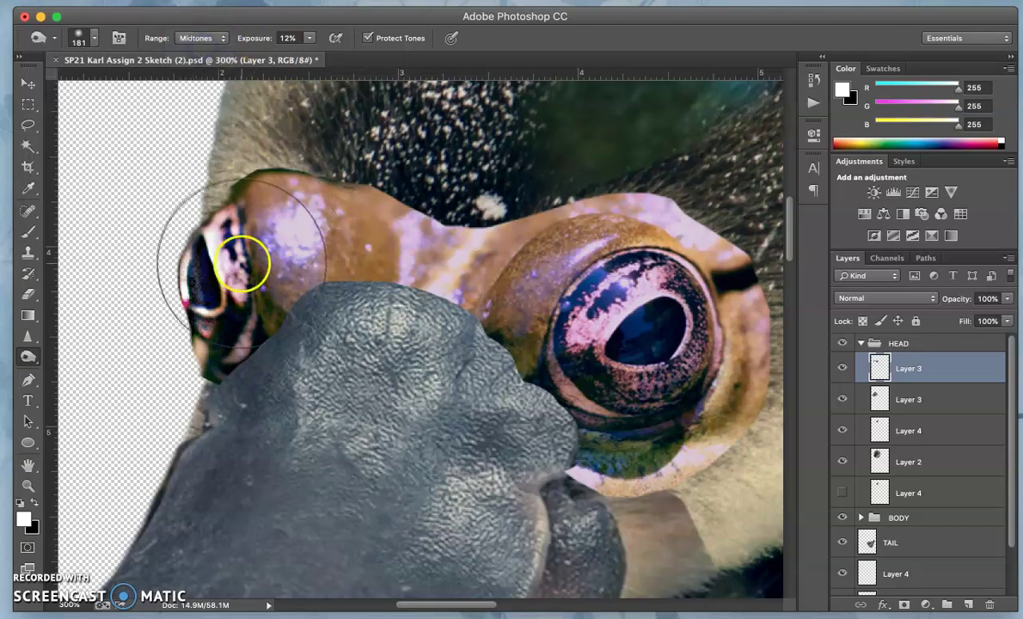
left_click(92, 41)
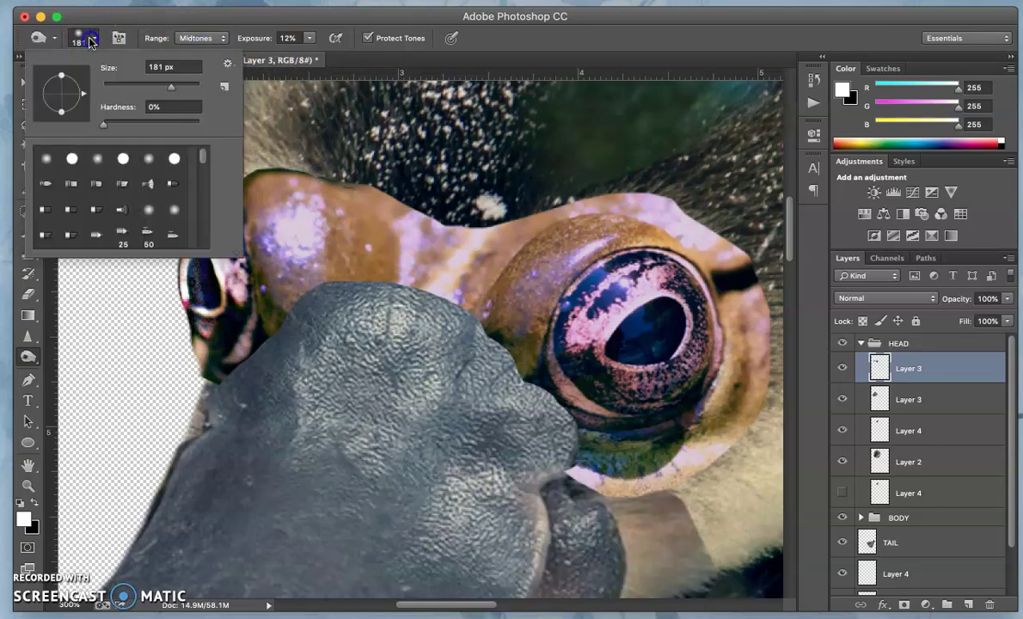
left_click(134, 88)
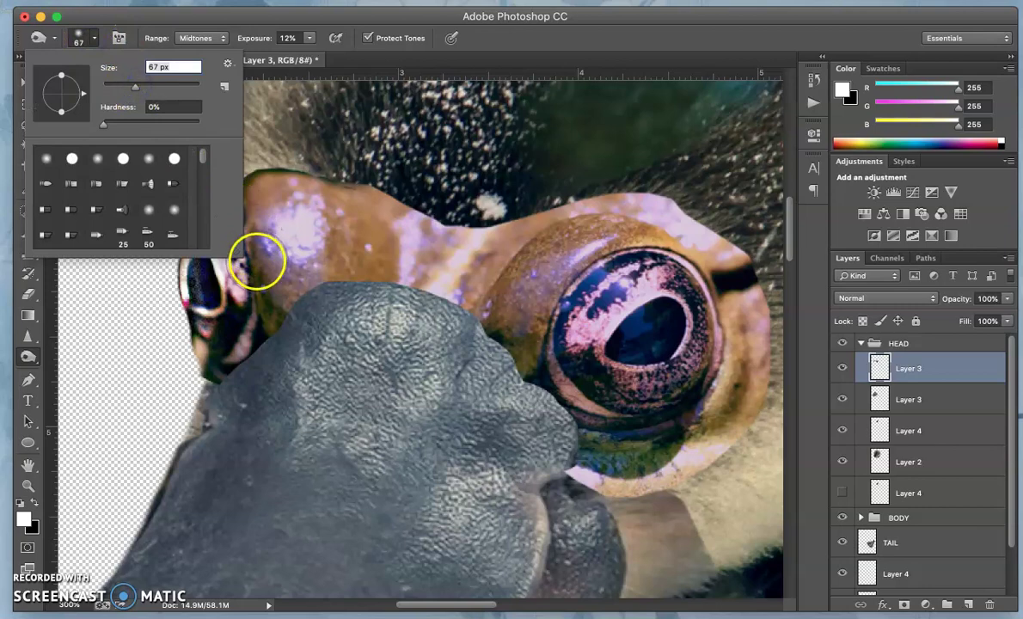
key("Return")
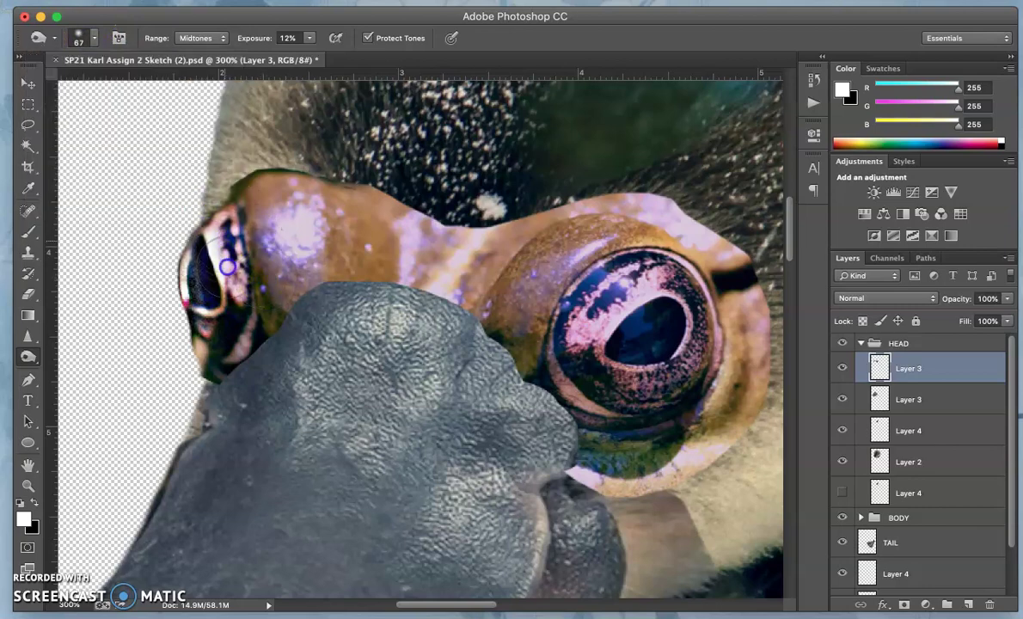
right_click(230, 241)
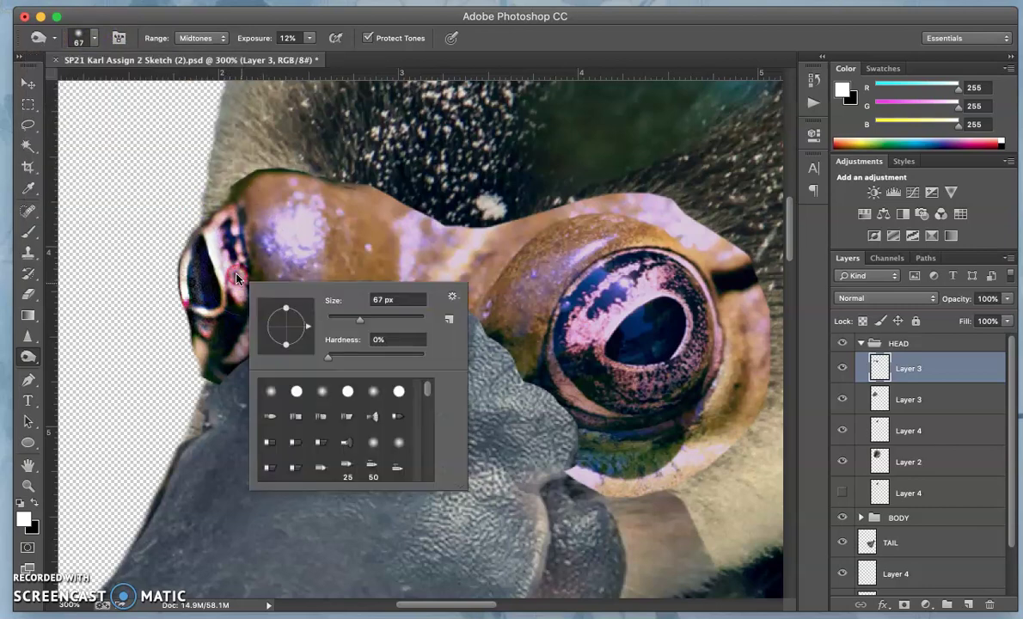
key("Return")
Step: Burn the skin around the left eye, across the snout, and beside the right eye
left_click_drag(224, 263, 229, 260)
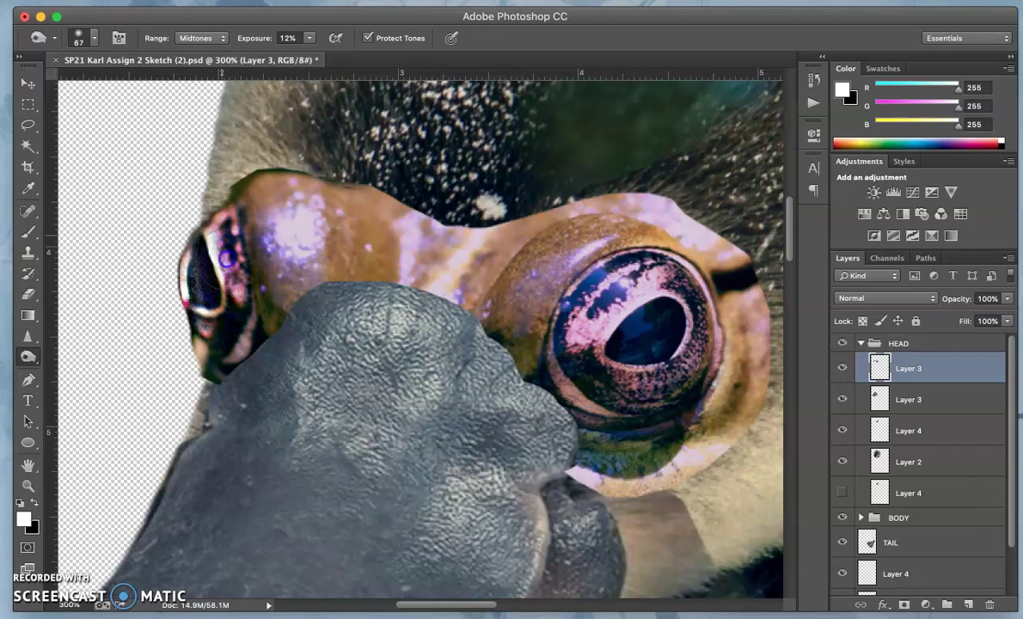
mouse_move(267, 285)
left_mouse_down()
mouse_move(297, 223)
mouse_move(297, 244)
left_mouse_up()
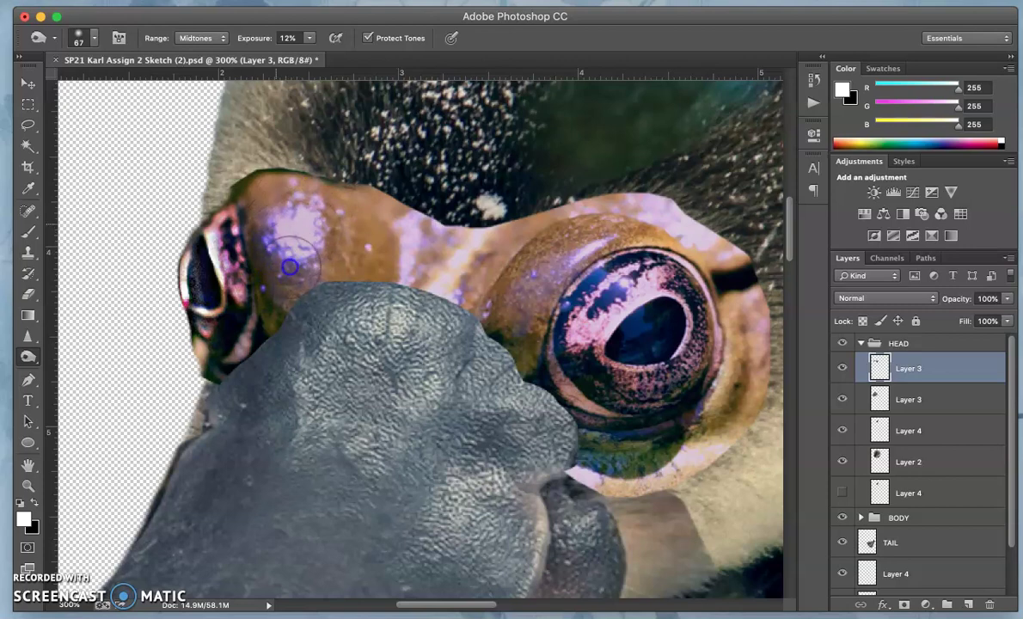
left_click_drag(320, 258, 335, 269)
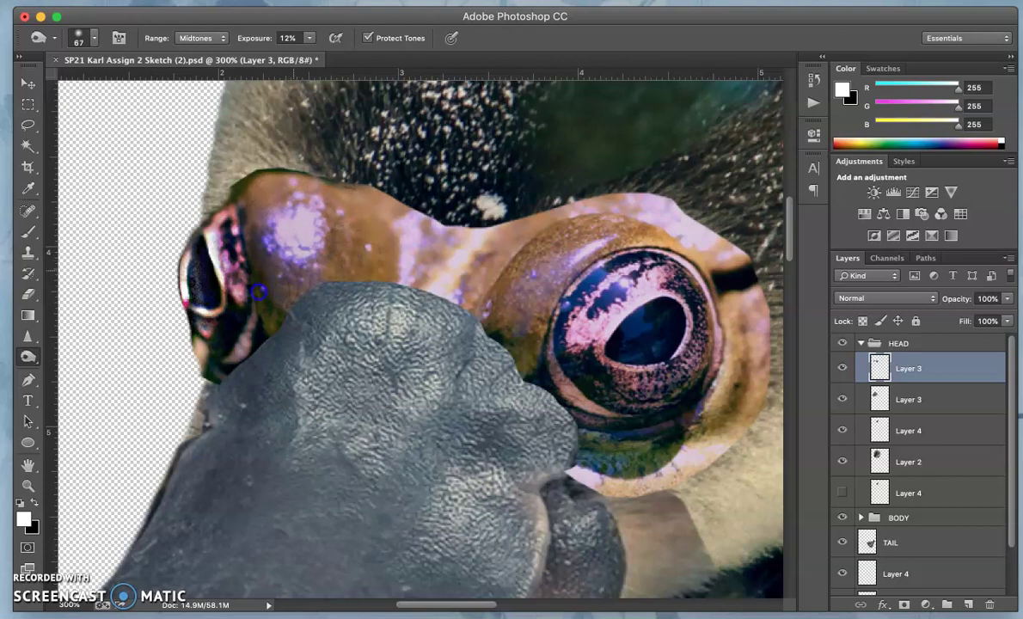
left_click(295, 294)
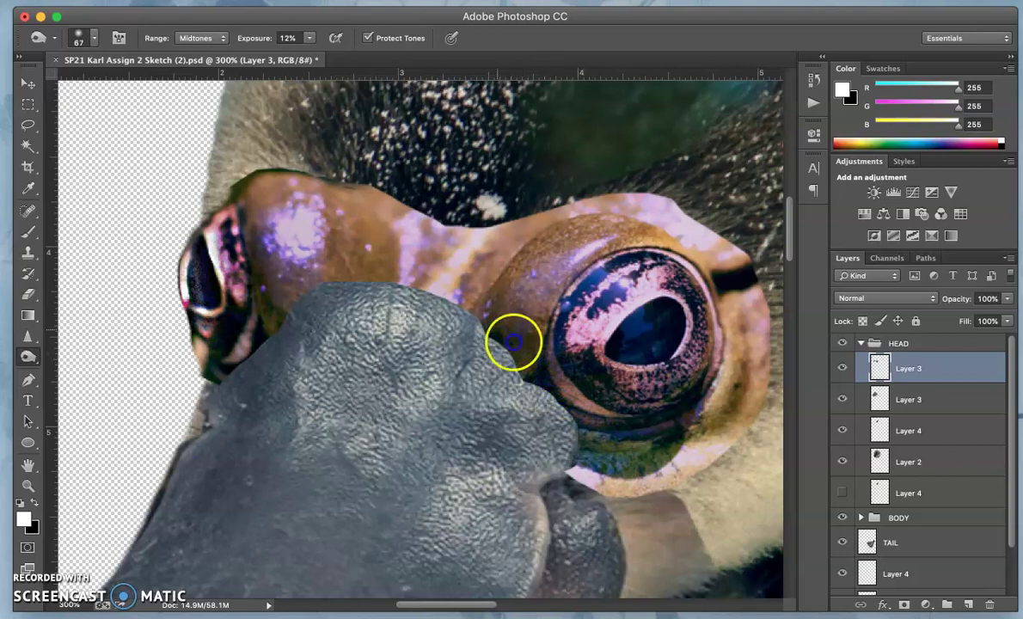
left_click_drag(499, 295, 507, 317)
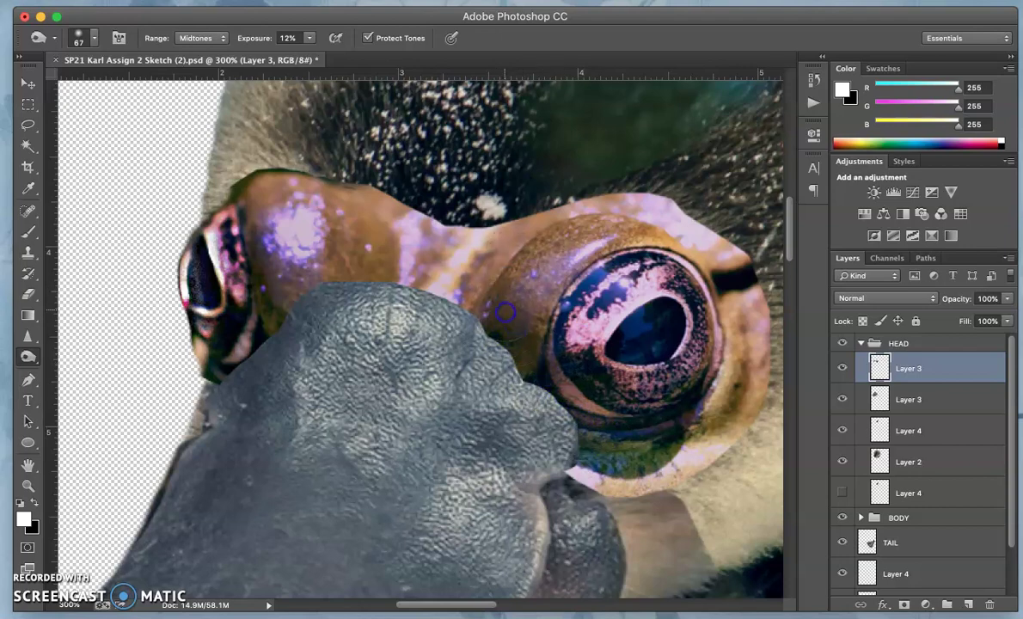
mouse_move(137, 246)
left_mouse_down()
mouse_move(217, 296)
mouse_move(224, 285)
mouse_move(204, 305)
mouse_move(177, 270)
mouse_move(197, 258)
mouse_move(196, 320)
mouse_move(47, 382)
mouse_move(27, 358)
mouse_move(70, 355)
left_mouse_up()
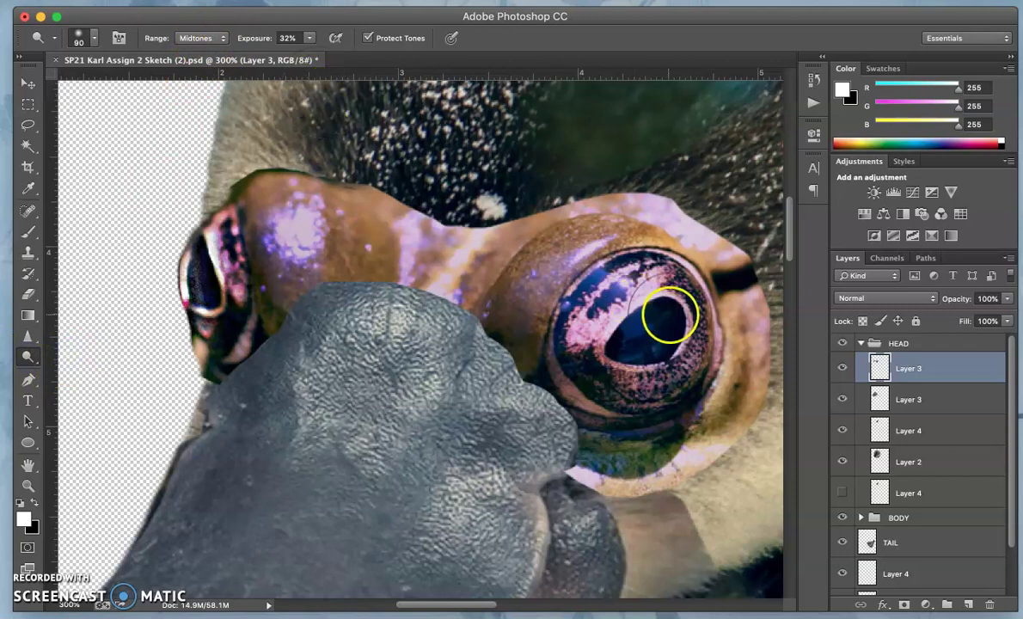